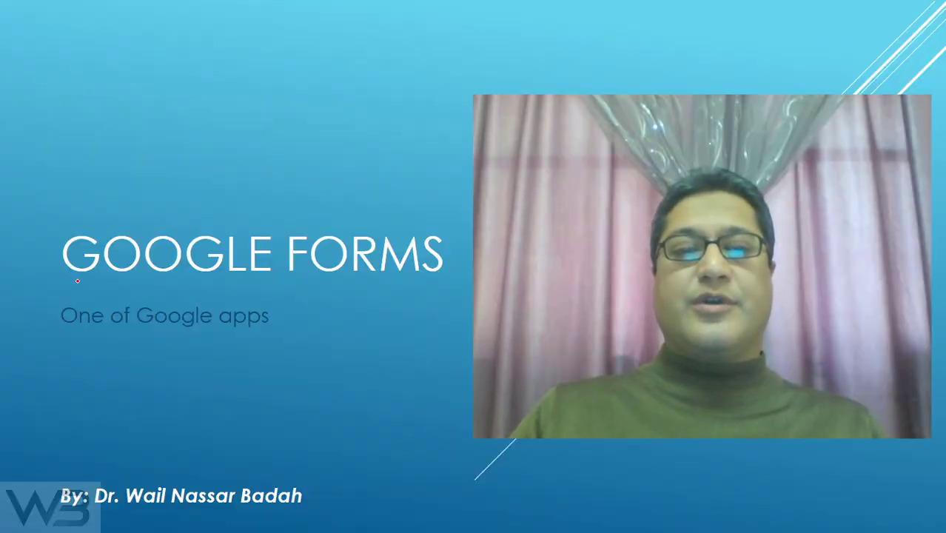
Step: Underline the Google Forms title, circle 'apps' and underline 'Google' in red ink, then advance
{"action": "left_click_drag", "start_coordinate": [77, 280], "coordinate": [441, 283]}
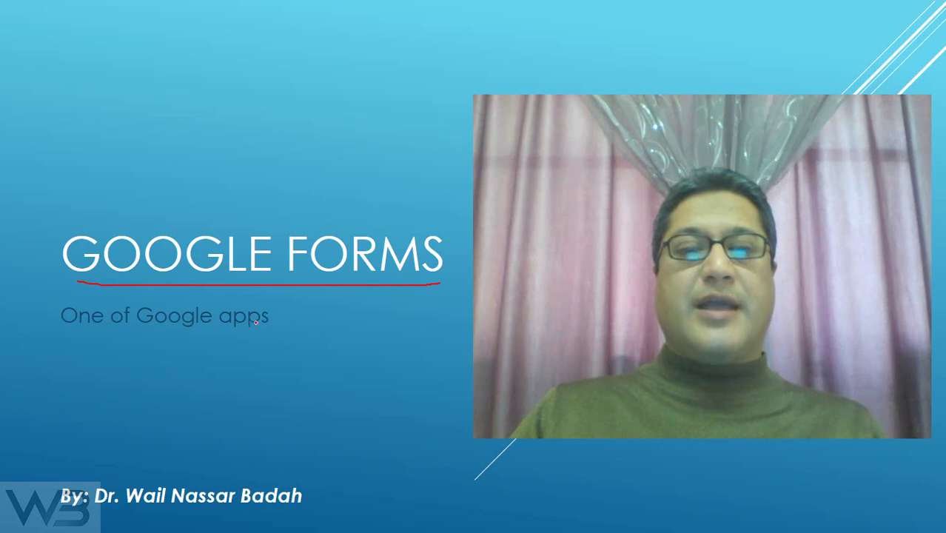
{"action": "left_click_drag", "start_coordinate": [241, 305], "coordinate": [261, 327]}
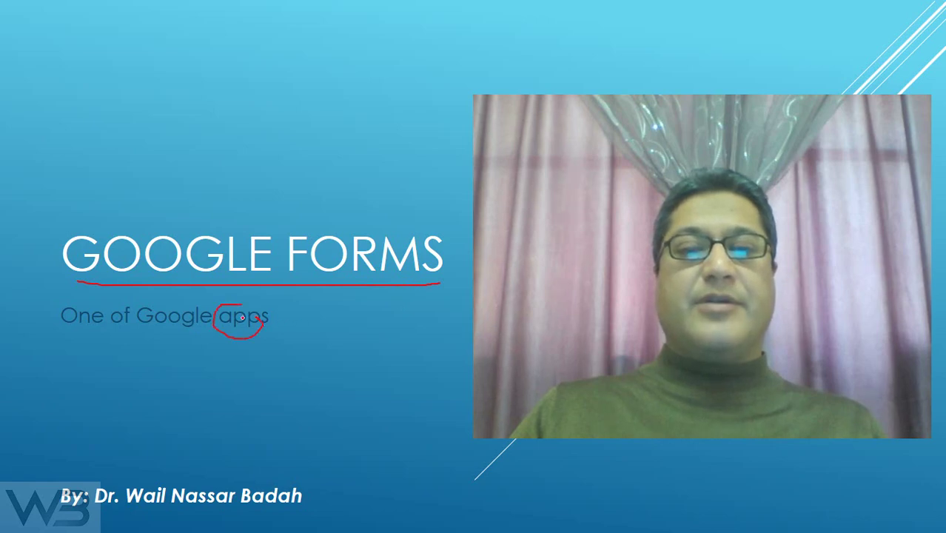
{"action": "mouse_move", "coordinate": [151, 337]}
{"action": "left_mouse_down"}
{"action": "mouse_move", "coordinate": [203, 337]}
{"action": "mouse_move", "coordinate": [154, 346]}
{"action": "left_mouse_up"}
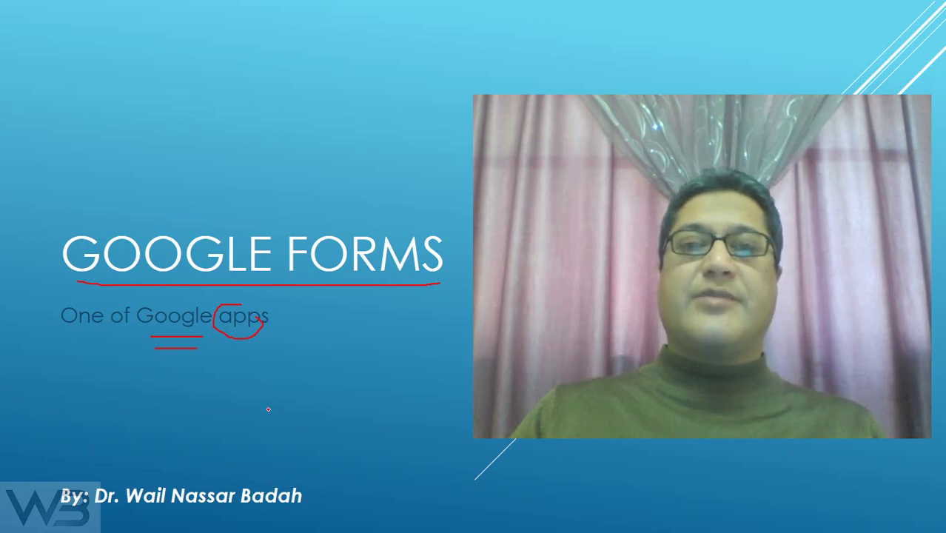
{"action": "key", "text": "Right"}
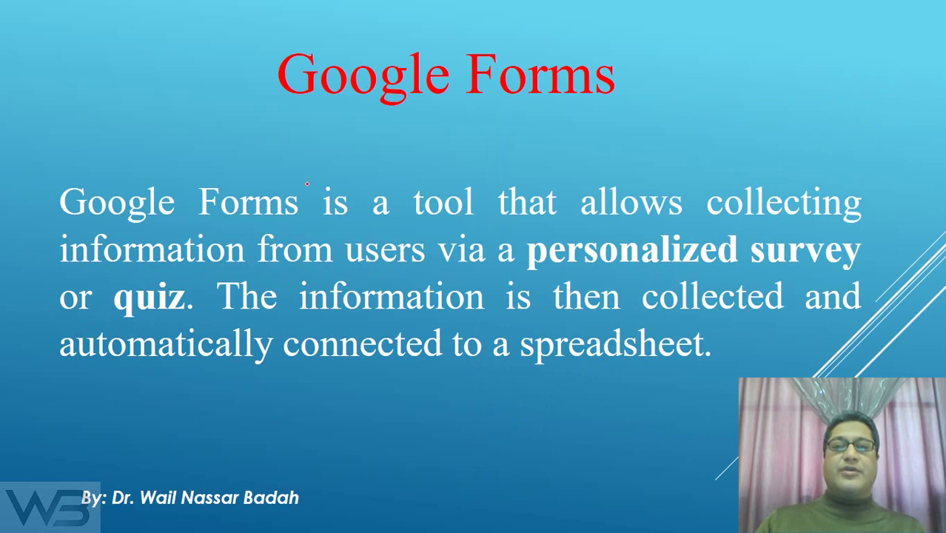
Step: Underline the heading, circle 'survey' and 'quiz', underline 'connected to a spreadsheet', then advance
{"action": "left_click_drag", "start_coordinate": [268, 127], "coordinate": [649, 142]}
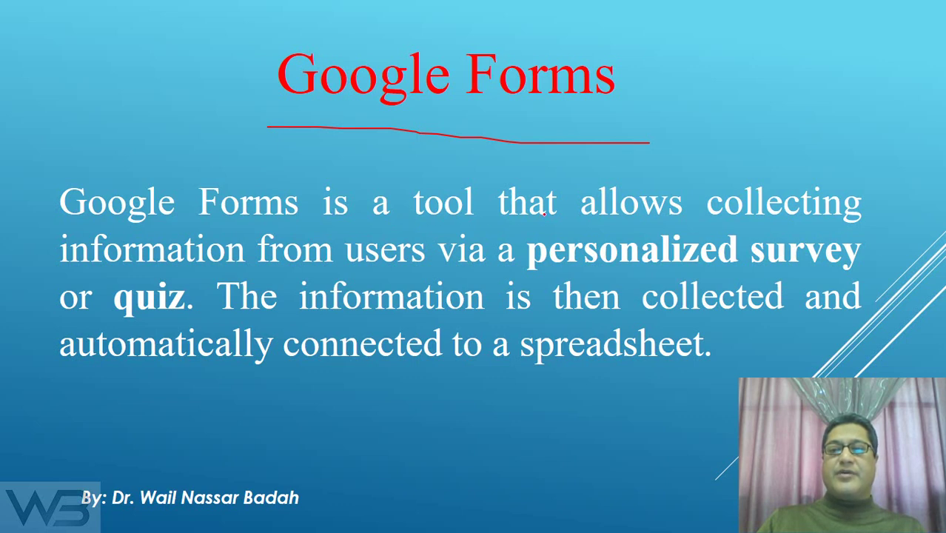
{"action": "mouse_move", "coordinate": [746, 239]}
{"action": "left_mouse_down"}
{"action": "mouse_move", "coordinate": [814, 219]}
{"action": "mouse_move", "coordinate": [885, 251]}
{"action": "mouse_move", "coordinate": [803, 284]}
{"action": "mouse_move", "coordinate": [745, 278]}
{"action": "left_mouse_up"}
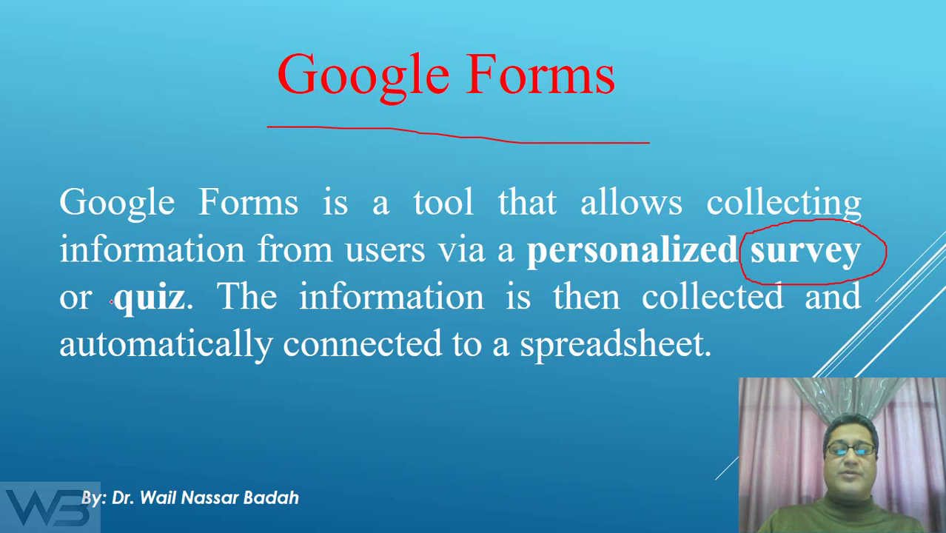
{"action": "mouse_move", "coordinate": [112, 301]}
{"action": "left_mouse_down"}
{"action": "mouse_move", "coordinate": [128, 282]}
{"action": "mouse_move", "coordinate": [200, 296]}
{"action": "left_mouse_up"}
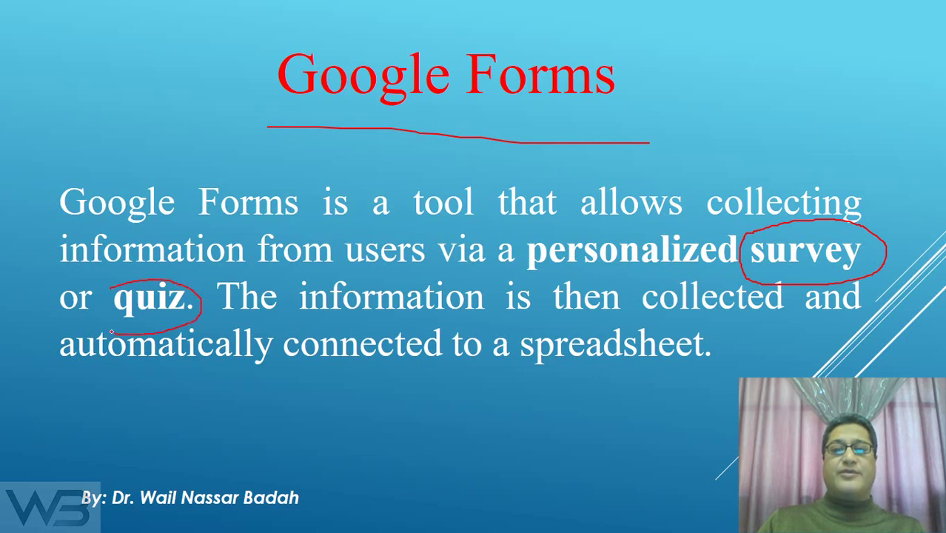
{"action": "left_click_drag", "start_coordinate": [112, 332], "coordinate": [113, 288]}
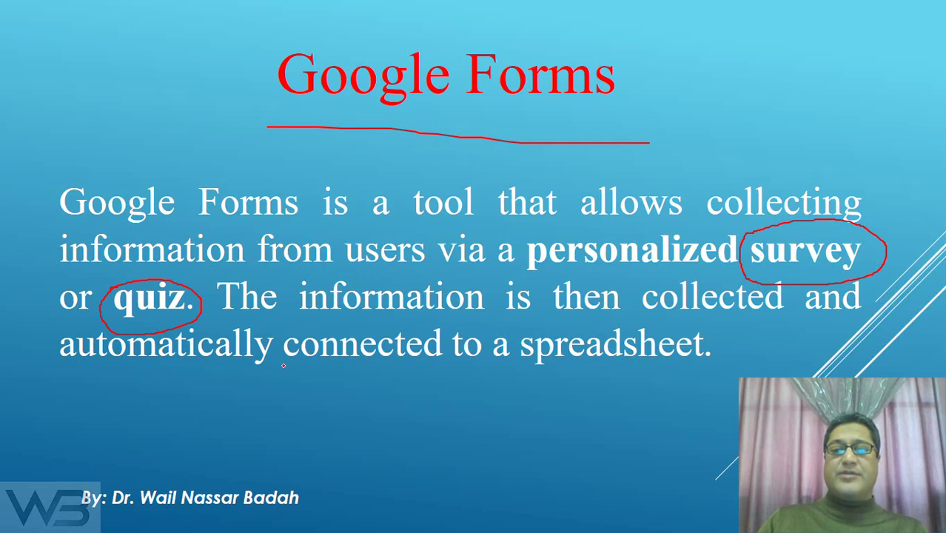
{"action": "mouse_move", "coordinate": [334, 368]}
{"action": "left_mouse_down"}
{"action": "mouse_move", "coordinate": [603, 367]}
{"action": "mouse_move", "coordinate": [729, 342]}
{"action": "mouse_move", "coordinate": [666, 330]}
{"action": "mouse_move", "coordinate": [566, 331]}
{"action": "mouse_move", "coordinate": [485, 338]}
{"action": "mouse_move", "coordinate": [487, 354]}
{"action": "left_mouse_up"}
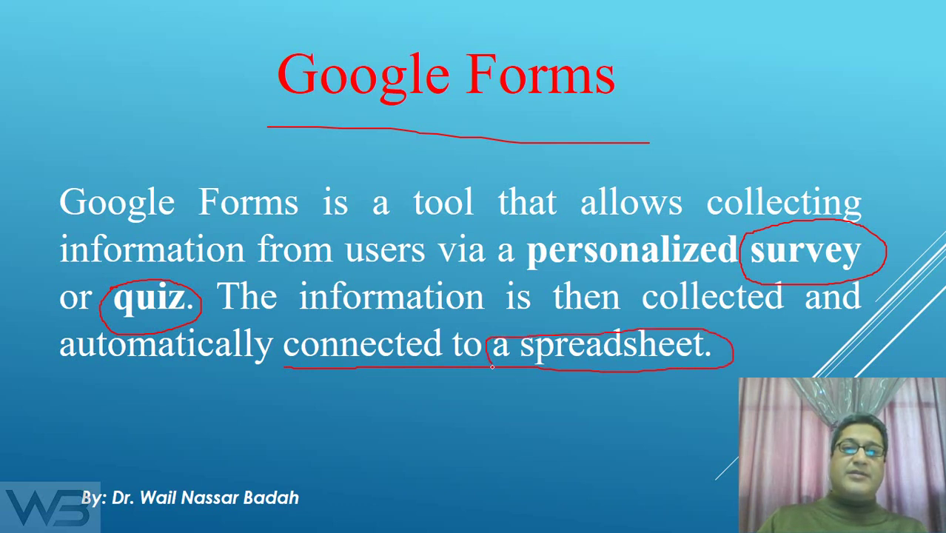
{"action": "key", "text": "Right"}
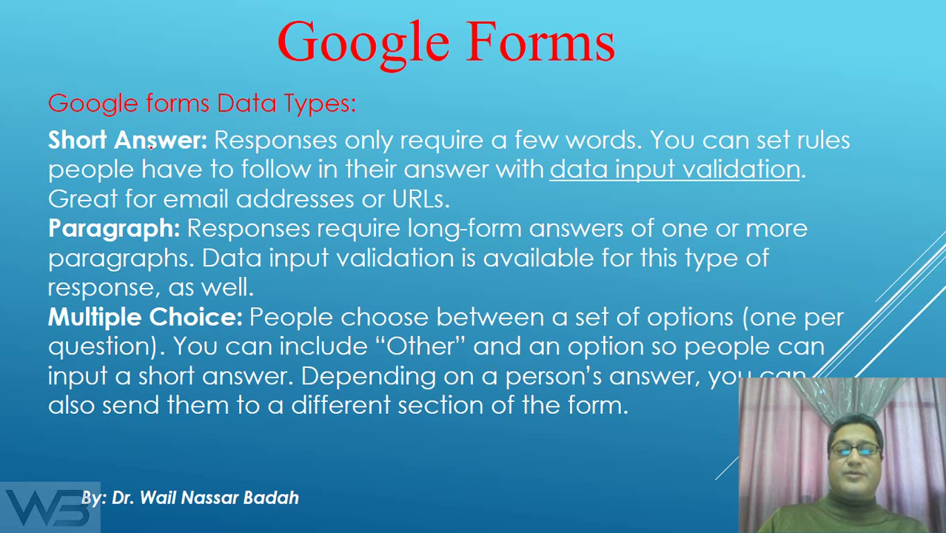
Step: Underline 'Data Types' and mark Short Answer, Paragraph and Multiple Choice in red ink
{"action": "left_click_drag", "start_coordinate": [210, 125], "coordinate": [359, 124]}
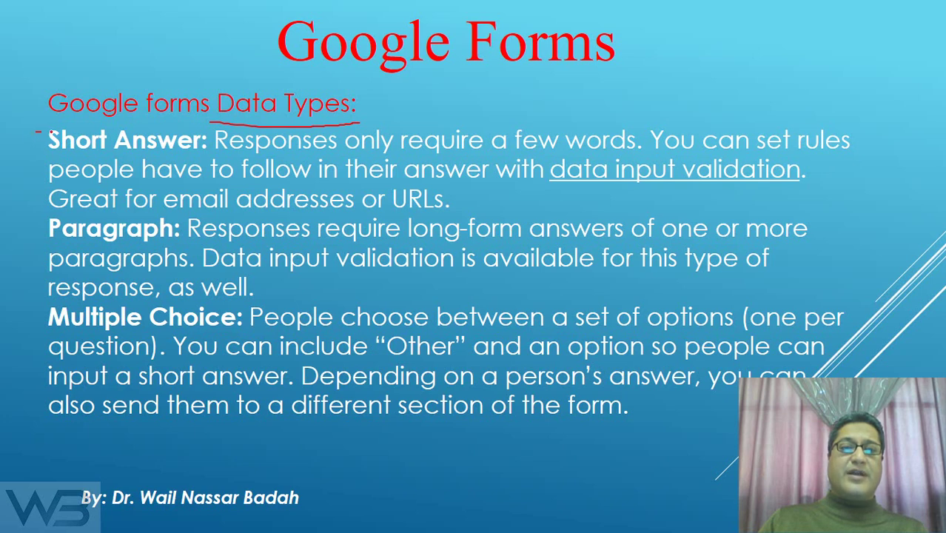
{"action": "mouse_move", "coordinate": [41, 132]}
{"action": "left_mouse_down"}
{"action": "mouse_move", "coordinate": [210, 137]}
{"action": "mouse_move", "coordinate": [101, 162]}
{"action": "mouse_move", "coordinate": [33, 152]}
{"action": "left_mouse_up"}
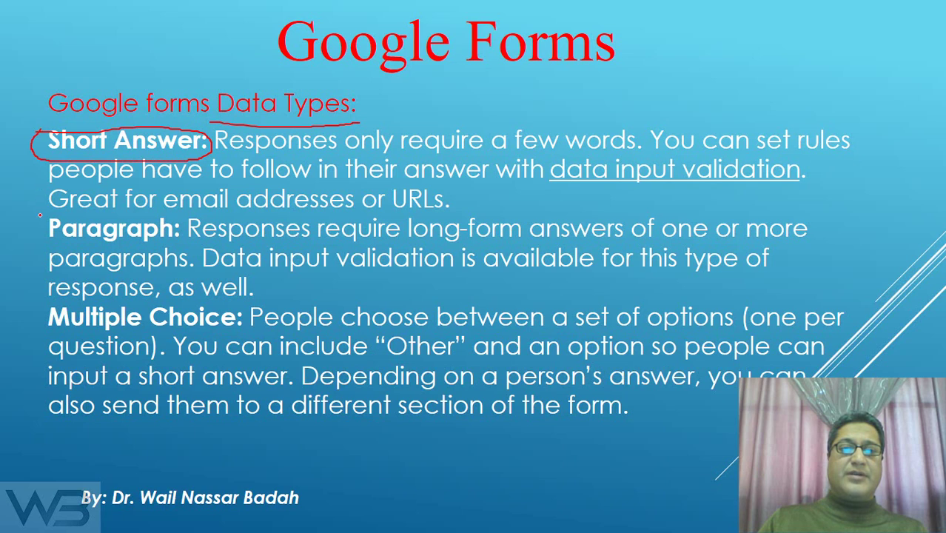
{"action": "mouse_move", "coordinate": [40, 215]}
{"action": "left_mouse_down"}
{"action": "mouse_move", "coordinate": [188, 209]}
{"action": "mouse_move", "coordinate": [157, 240]}
{"action": "mouse_move", "coordinate": [66, 241]}
{"action": "mouse_move", "coordinate": [30, 212]}
{"action": "left_mouse_up"}
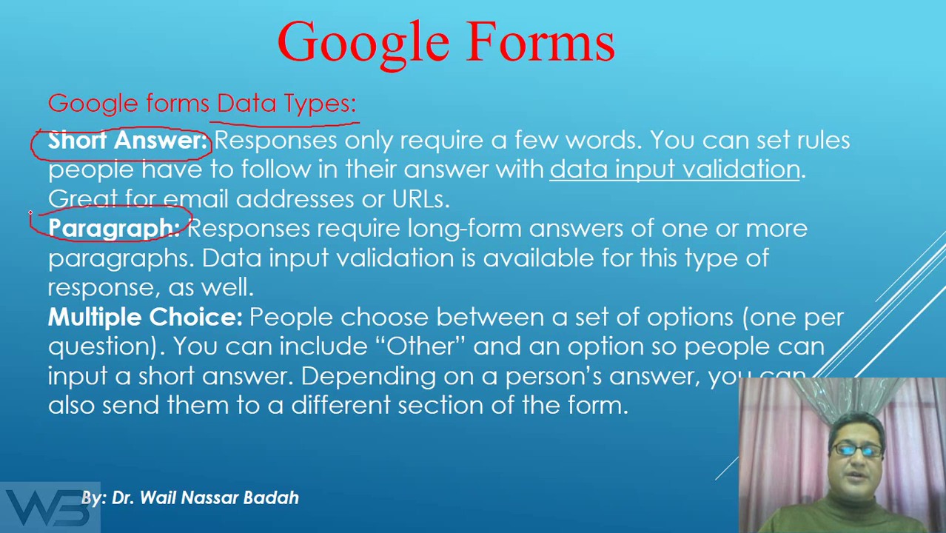
{"action": "mouse_move", "coordinate": [40, 310]}
{"action": "left_mouse_down"}
{"action": "mouse_move", "coordinate": [170, 302]}
{"action": "mouse_move", "coordinate": [244, 311]}
{"action": "mouse_move", "coordinate": [123, 340]}
{"action": "mouse_move", "coordinate": [54, 331]}
{"action": "left_mouse_up"}
Step: On the next slide, circle Checkboxes, Drop-down and File Upload in red ink
{"action": "key", "text": "Right"}
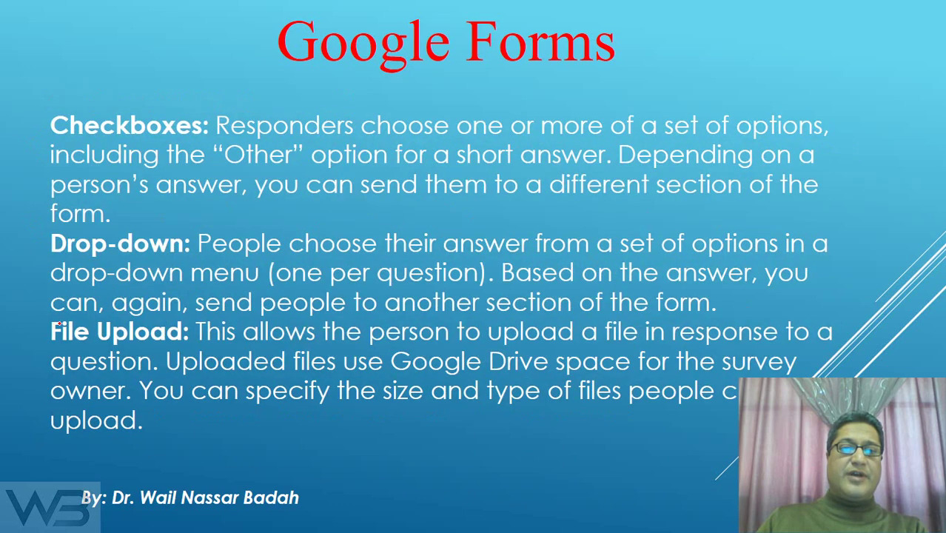
{"action": "mouse_move", "coordinate": [35, 113]}
{"action": "left_mouse_down"}
{"action": "mouse_move", "coordinate": [214, 107]}
{"action": "mouse_move", "coordinate": [77, 164]}
{"action": "mouse_move", "coordinate": [28, 125]}
{"action": "left_mouse_up"}
{"action": "mouse_move", "coordinate": [43, 220]}
{"action": "left_mouse_down"}
{"action": "mouse_move", "coordinate": [119, 222]}
{"action": "mouse_move", "coordinate": [191, 256]}
{"action": "mouse_move", "coordinate": [43, 244]}
{"action": "left_mouse_up"}
{"action": "mouse_move", "coordinate": [32, 317]}
{"action": "left_mouse_down"}
{"action": "mouse_move", "coordinate": [171, 323]}
{"action": "mouse_move", "coordinate": [41, 353]}
{"action": "left_mouse_up"}
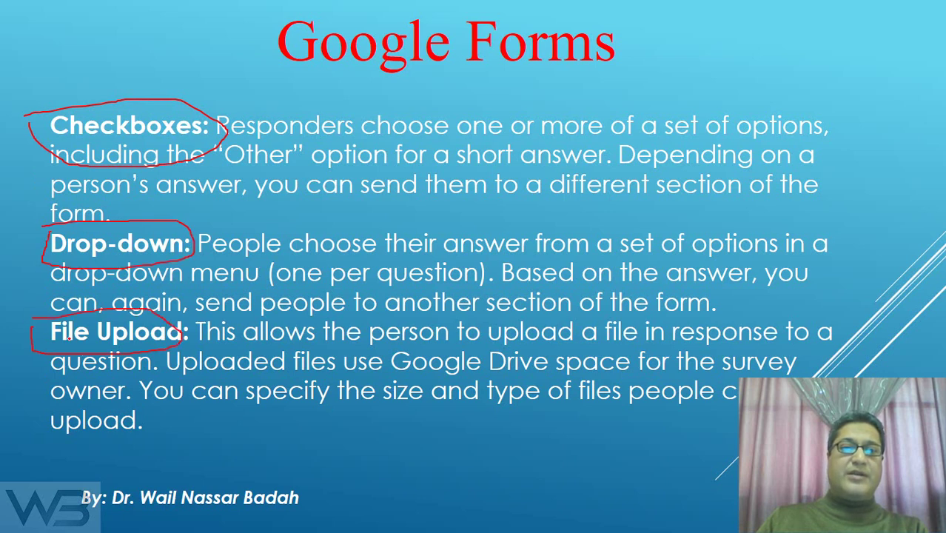
Step: On the following slide, circle Linear Scale and Multiple Choice Grid; underline Checkbox Grid, Date and Time
{"action": "key", "text": "Right"}
{"action": "mouse_move", "coordinate": [22, 95]}
{"action": "left_mouse_down"}
{"action": "mouse_move", "coordinate": [142, 70]}
{"action": "mouse_move", "coordinate": [181, 118]}
{"action": "mouse_move", "coordinate": [52, 136]}
{"action": "mouse_move", "coordinate": [14, 107]}
{"action": "left_mouse_up"}
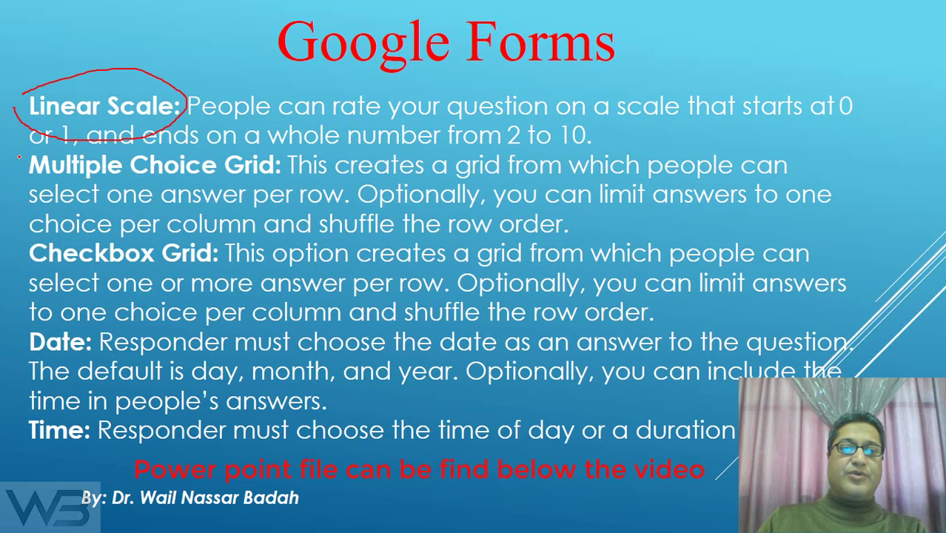
{"action": "mouse_move", "coordinate": [19, 157]}
{"action": "left_mouse_down"}
{"action": "mouse_move", "coordinate": [250, 163]}
{"action": "mouse_move", "coordinate": [174, 188]}
{"action": "mouse_move", "coordinate": [15, 187]}
{"action": "left_mouse_up"}
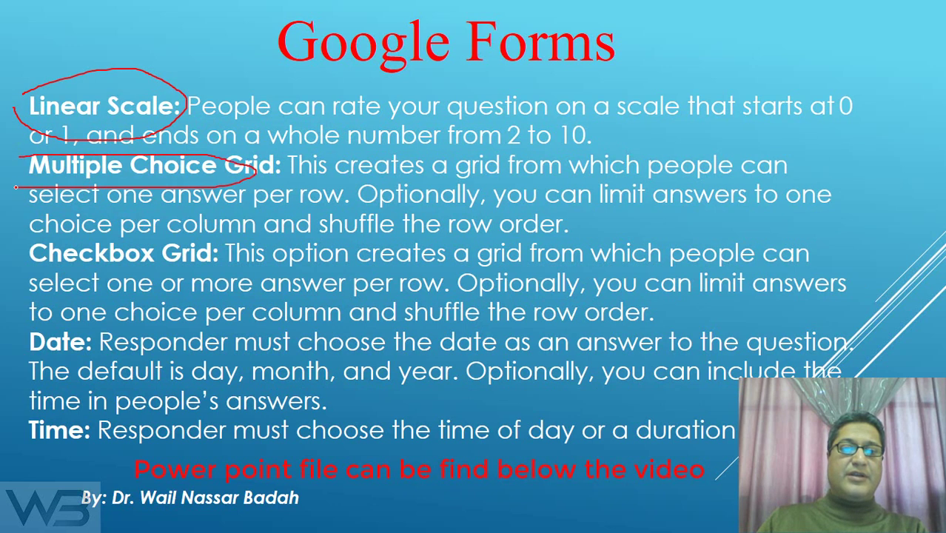
{"action": "left_click_drag", "start_coordinate": [28, 265], "coordinate": [219, 264]}
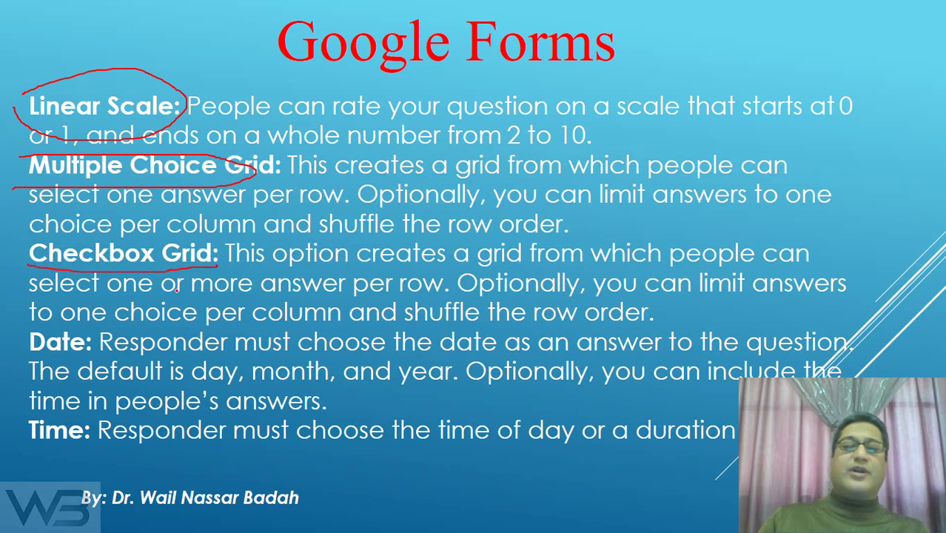
{"action": "left_click_drag", "start_coordinate": [22, 361], "coordinate": [106, 359]}
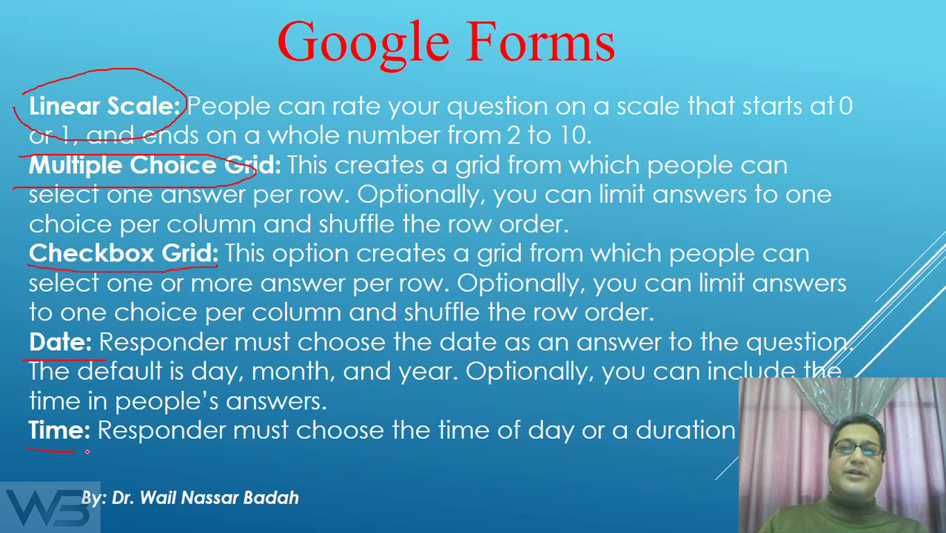
{"action": "left_click_drag", "start_coordinate": [87, 450], "coordinate": [90, 448]}
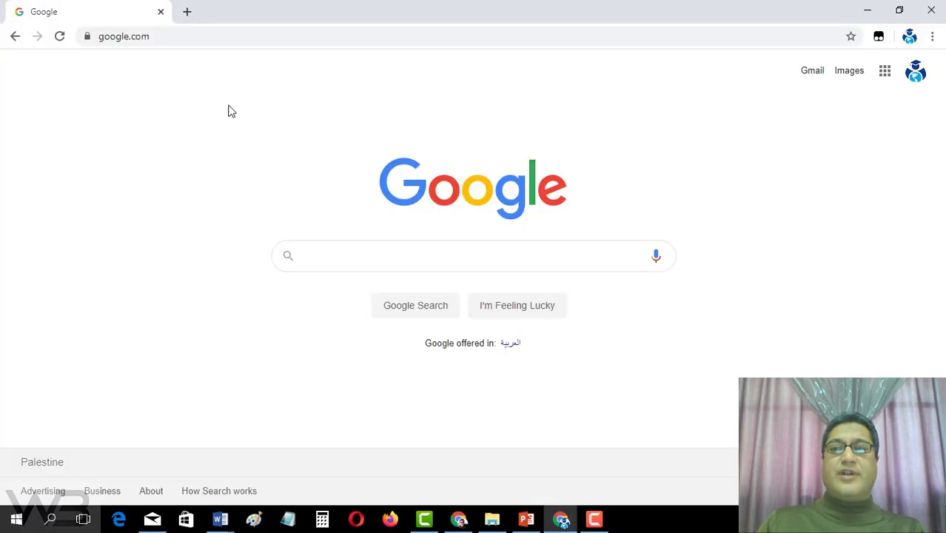
Step: Open the Gmail inbox from the Gmail link on the Google home page
{"action": "left_click", "coordinate": [170, 37]}
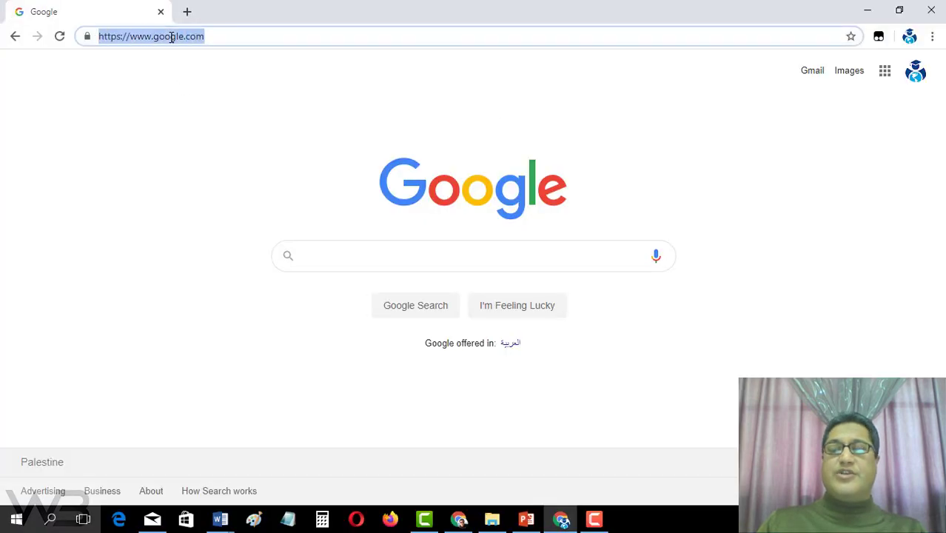
{"action": "left_click", "coordinate": [225, 159]}
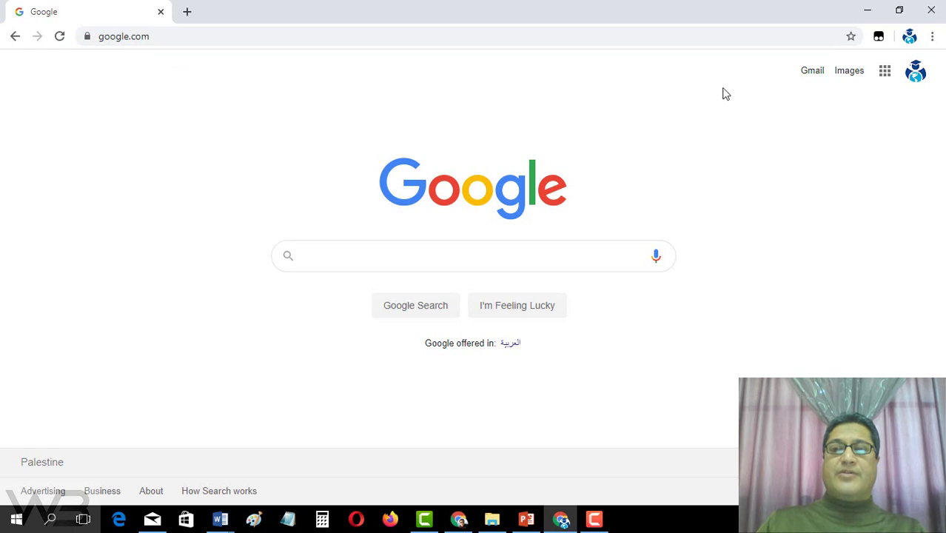
{"action": "left_click", "coordinate": [811, 74]}
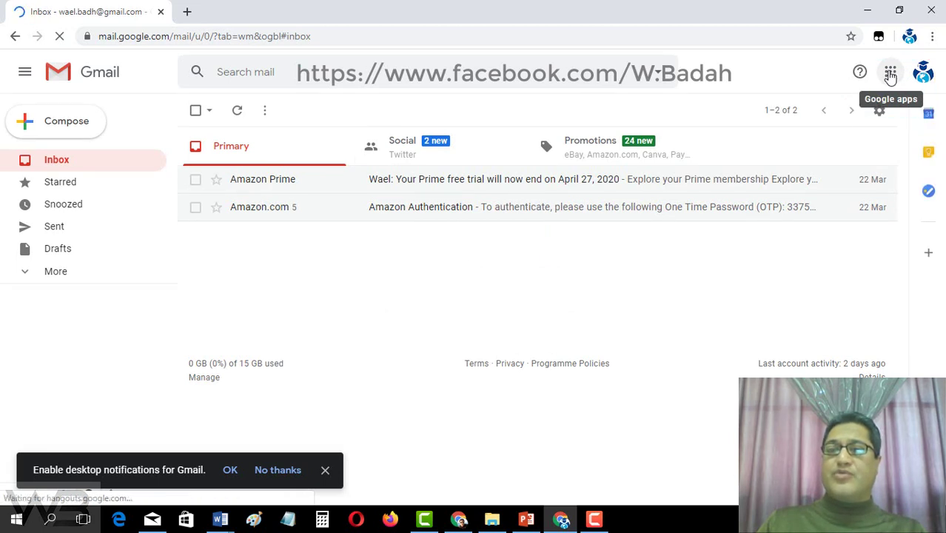
Step: Launch Google Drive from Gmail's Google apps grid
{"action": "left_click", "coordinate": [890, 75]}
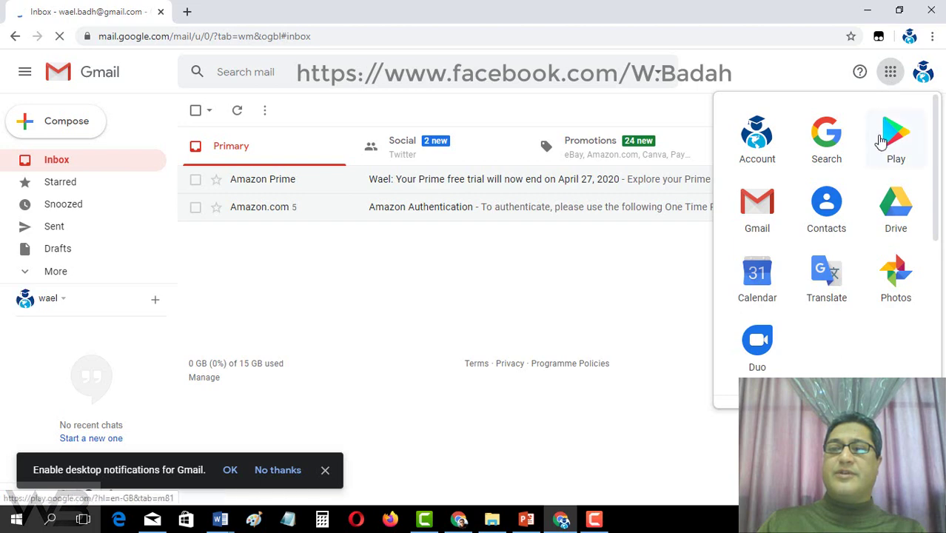
{"action": "left_click", "coordinate": [896, 207]}
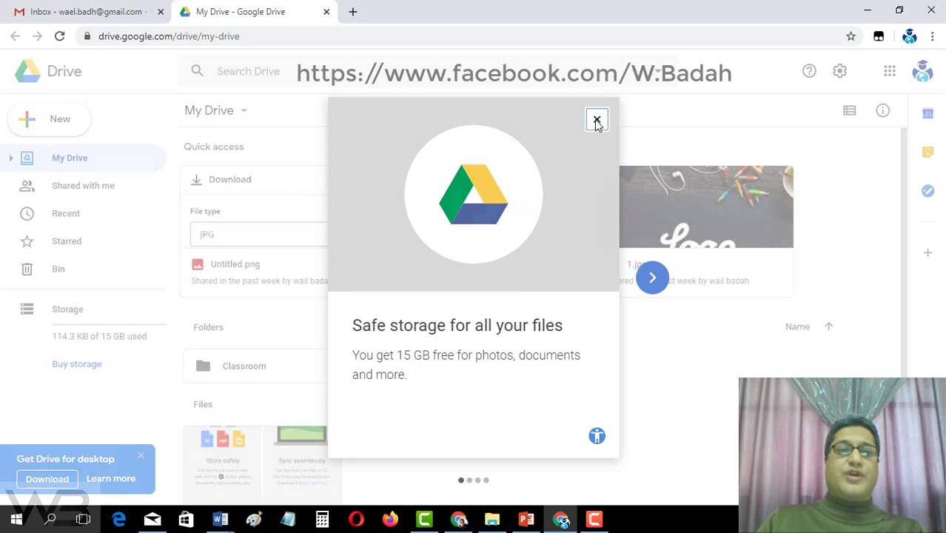
Step: Close the Drive welcome and desktop promotions, then create a new blank Google Form from New
{"action": "left_click", "coordinate": [596, 119]}
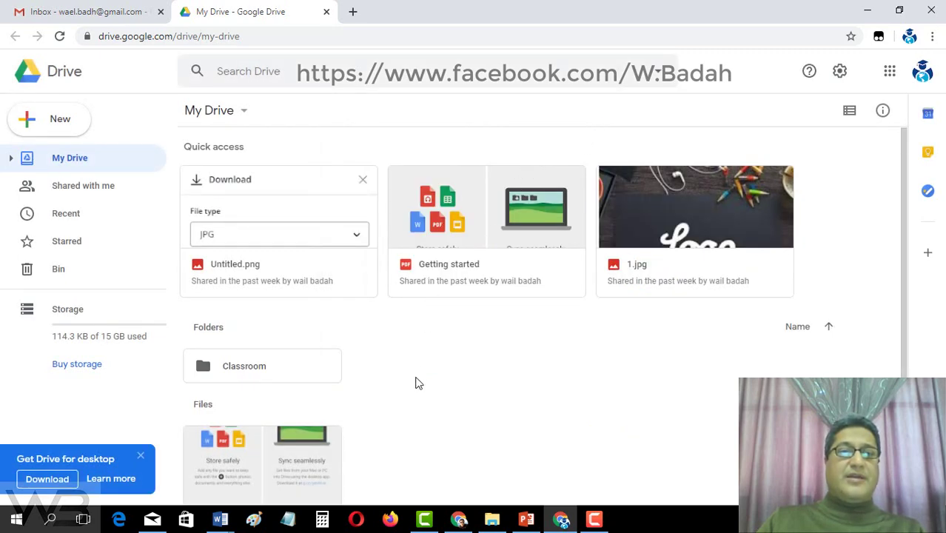
{"action": "left_click", "coordinate": [141, 455]}
{"action": "left_click", "coordinate": [41, 111]}
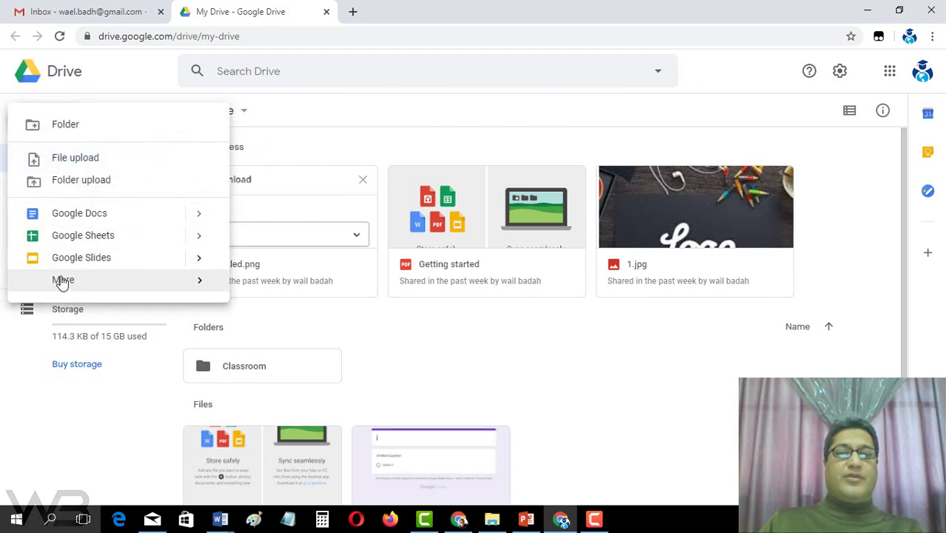
{"action": "mouse_move", "coordinate": [63, 279]}
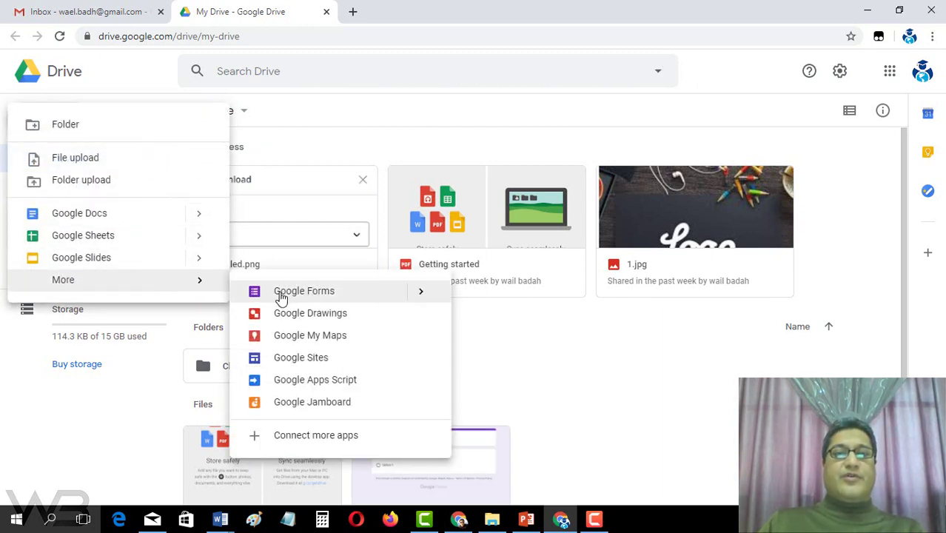
{"action": "left_click", "coordinate": [310, 296]}
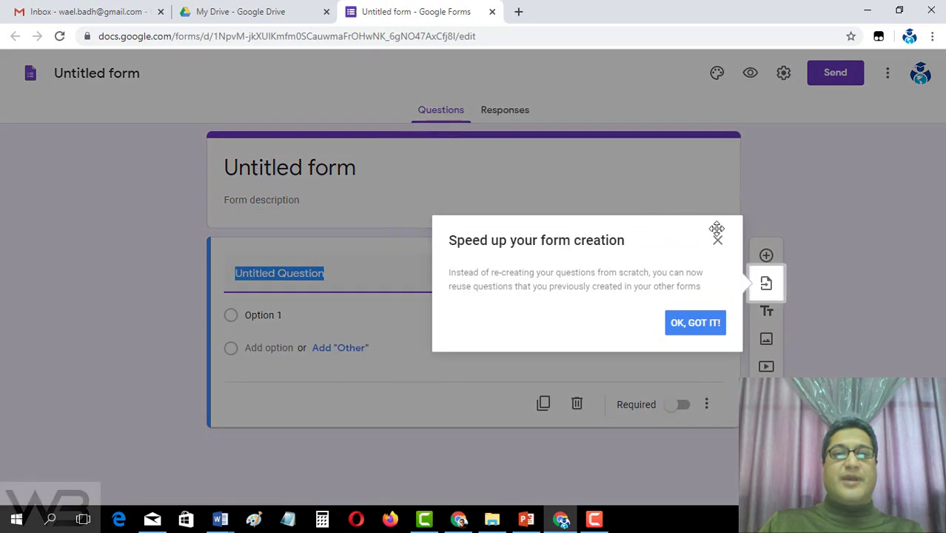
Step: Title the form 'Job Application' with description 'this application designed to apply for Jerusalem company jobs'
{"action": "left_click", "coordinate": [717, 240]}
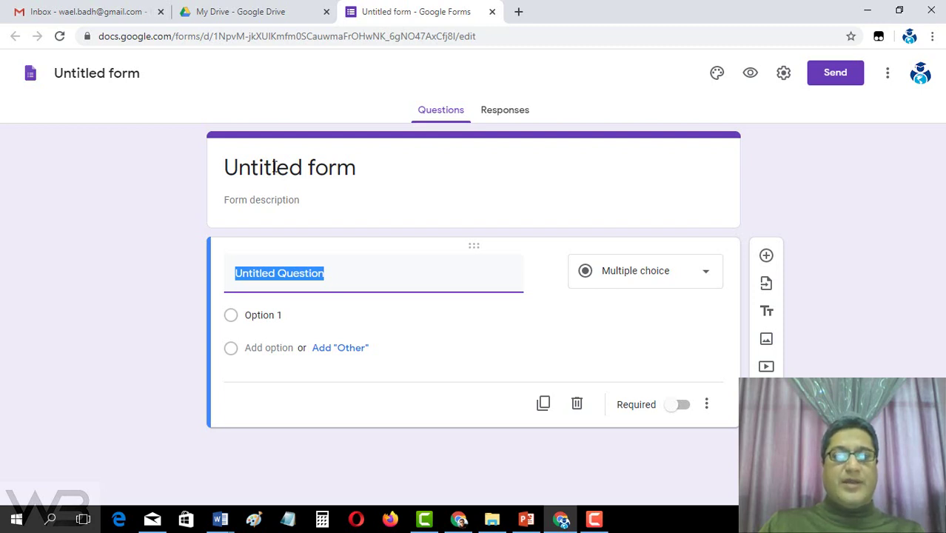
{"action": "left_click", "coordinate": [362, 175]}
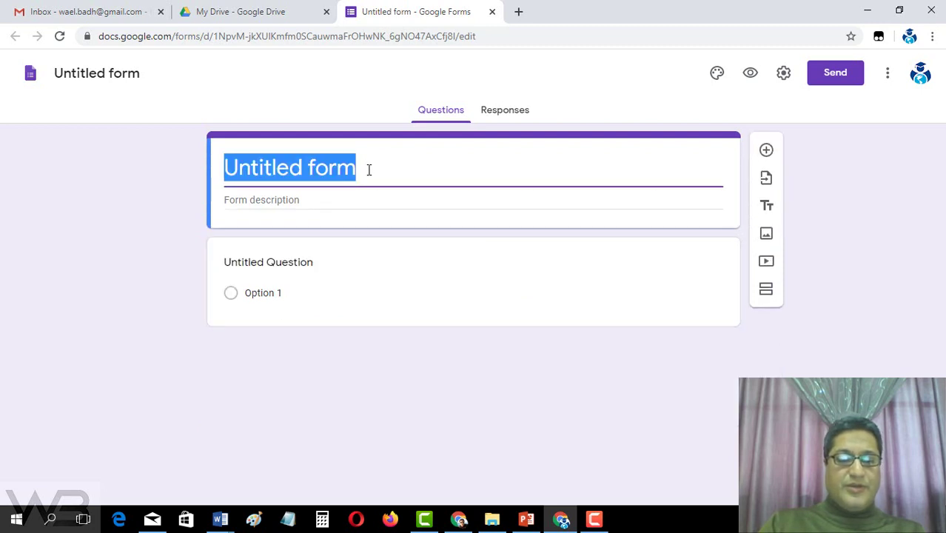
{"action": "type", "text": "J"}
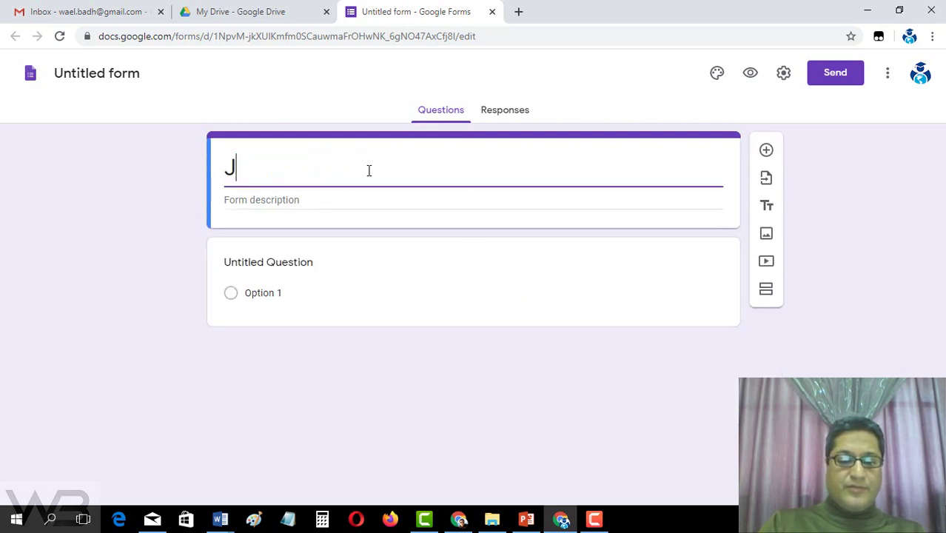
{"action": "type", "text": "ob A"}
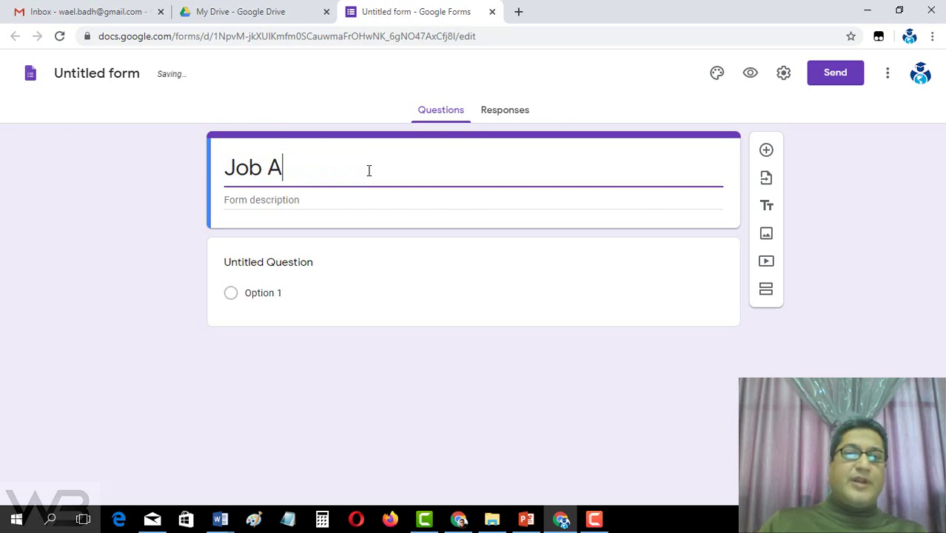
{"action": "type", "text": "pplicatio"}
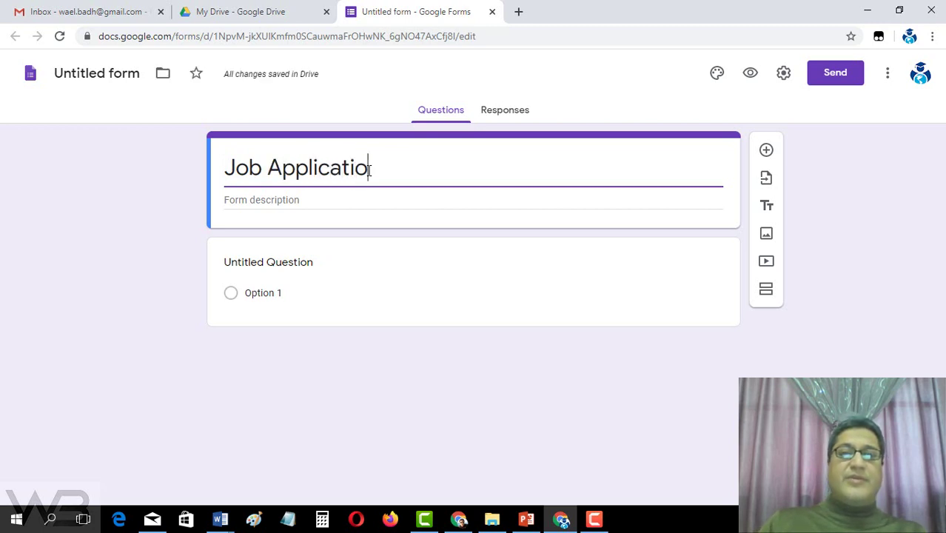
{"action": "type", "text": "n"}
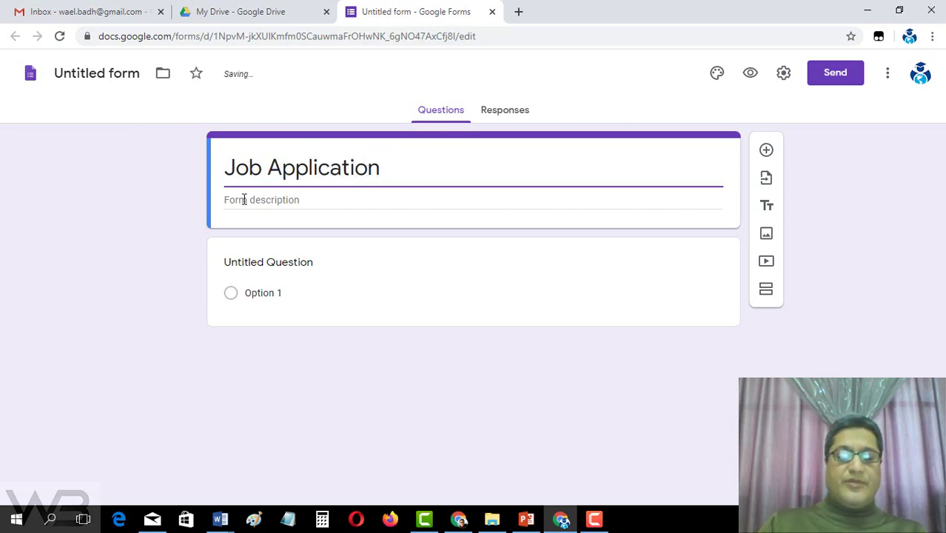
{"action": "left_click", "coordinate": [262, 201]}
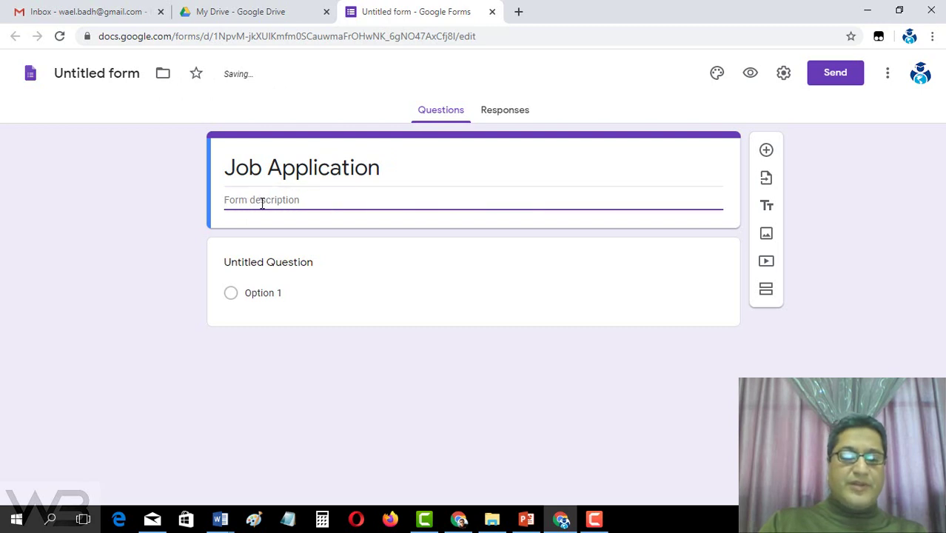
{"action": "type", "text": "th"}
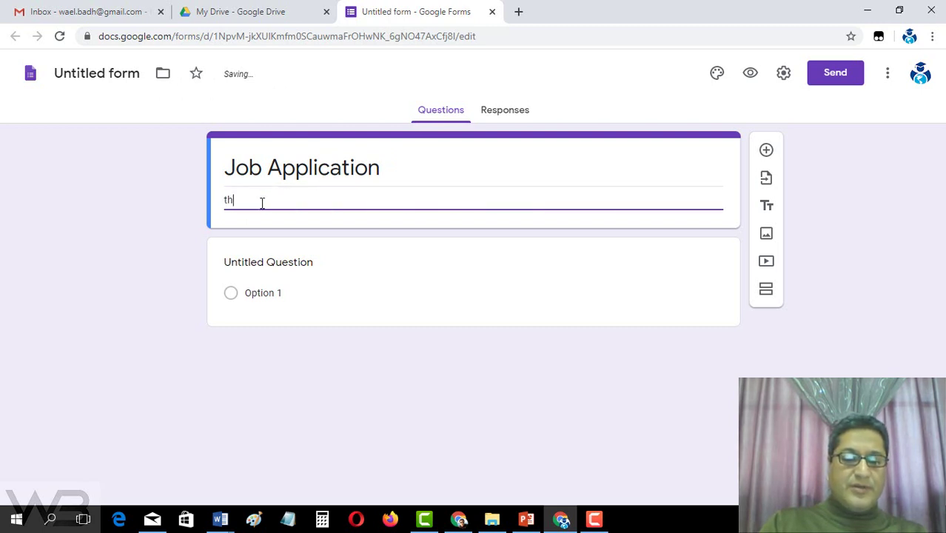
{"action": "type", "text": "is a"}
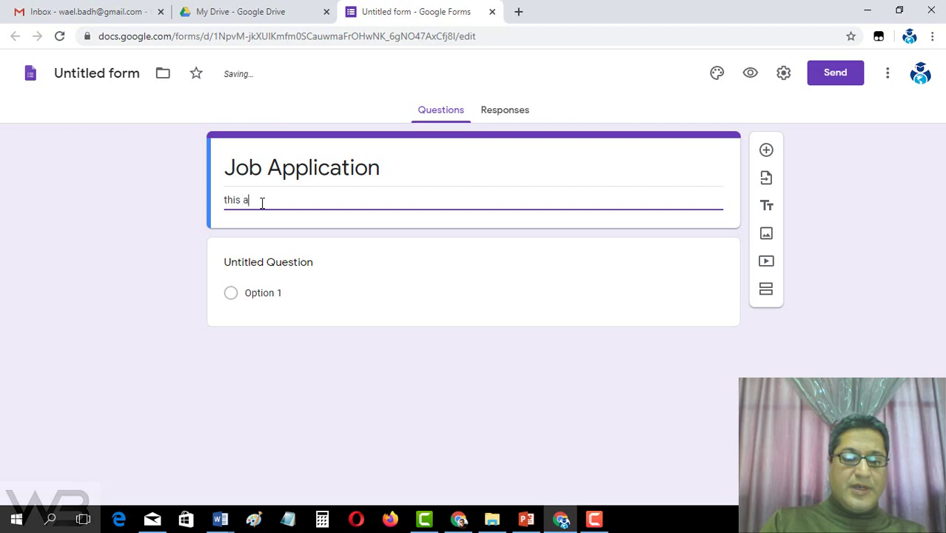
{"action": "type", "text": "pplicat"}
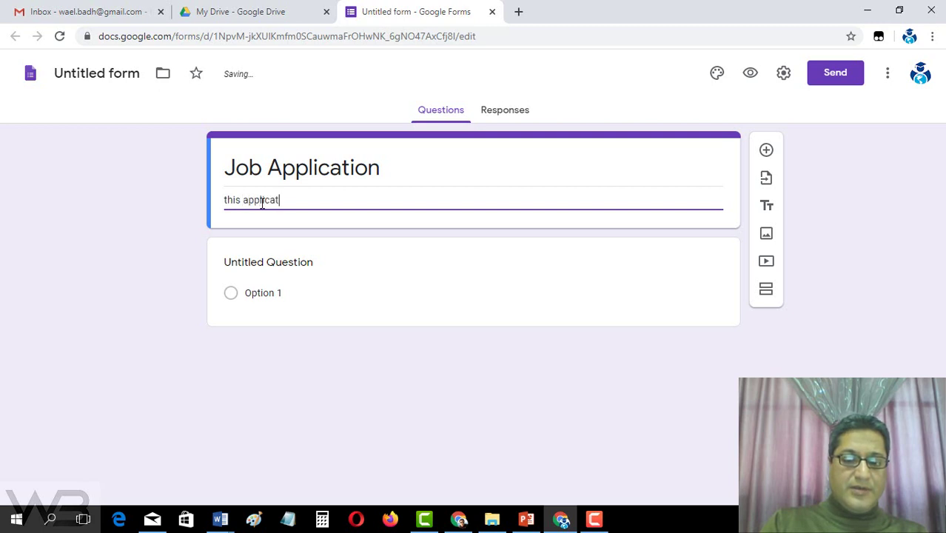
{"action": "type", "text": "ion des"}
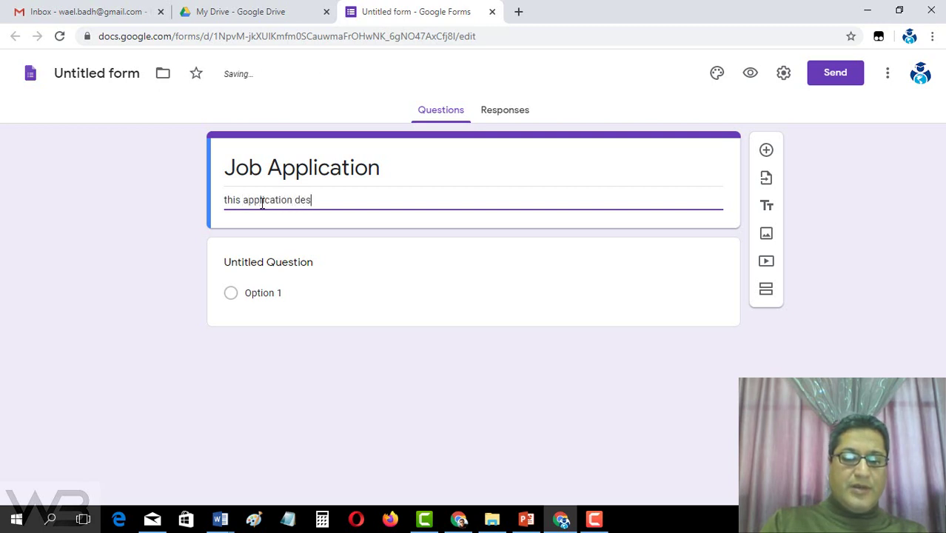
{"action": "type", "text": "igned "}
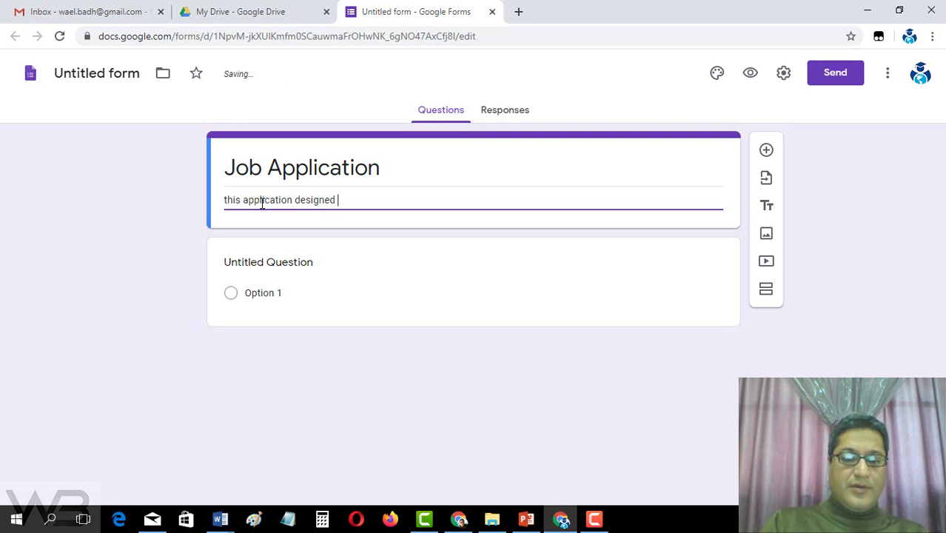
{"action": "type", "text": "to app"}
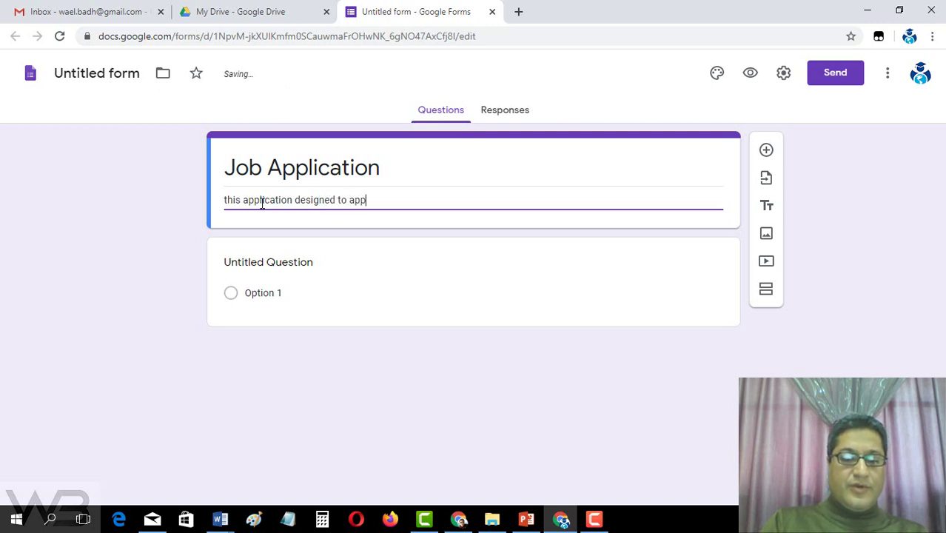
{"action": "type", "text": "ly fo"}
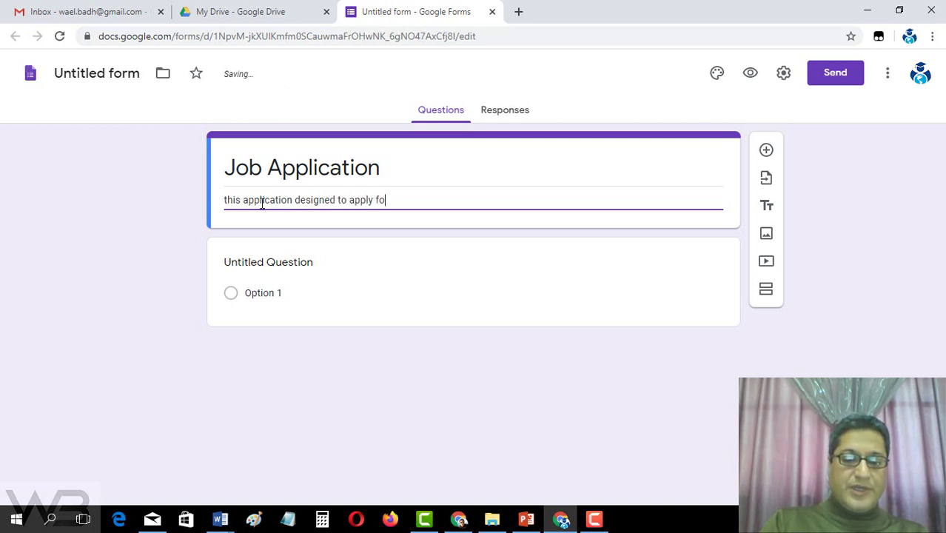
{"action": "type", "text": "r "}
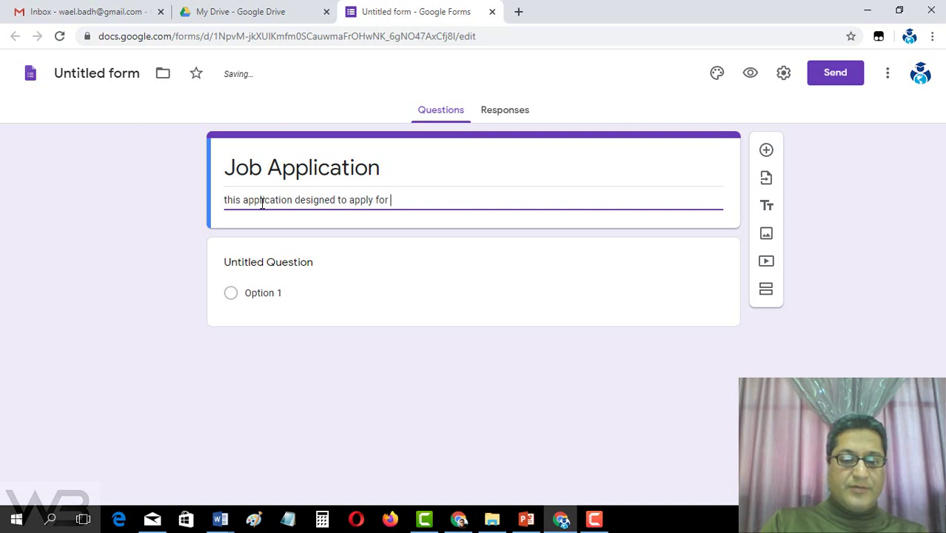
{"action": "type", "text": "Jerusa"}
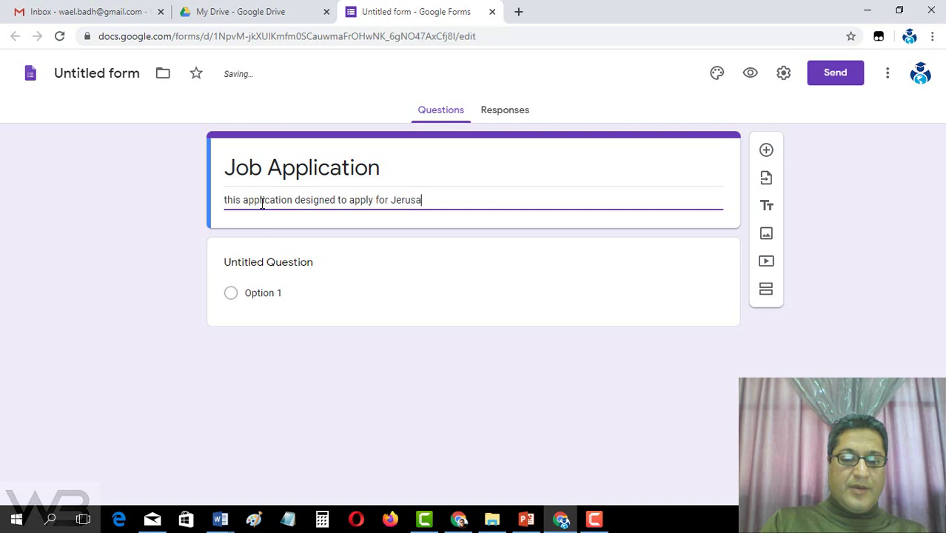
{"action": "type", "text": "lem com"}
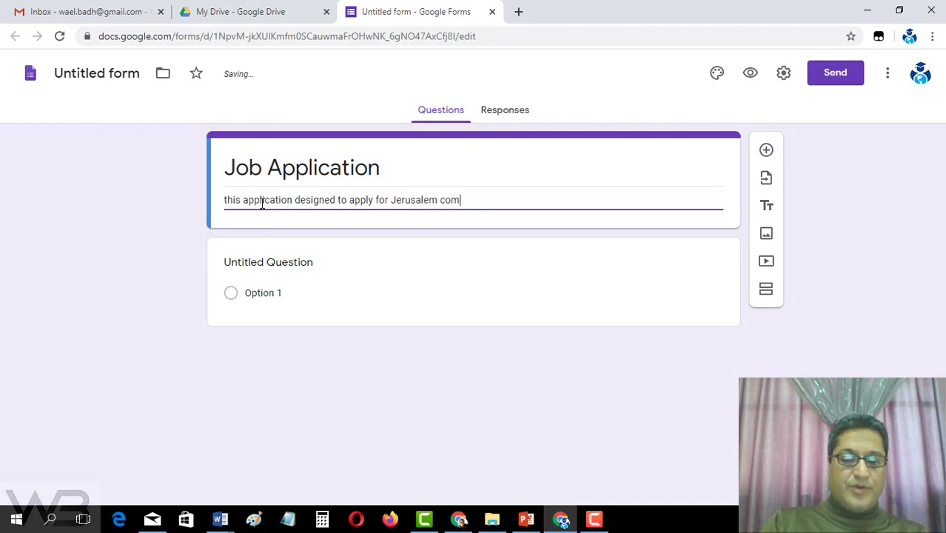
{"action": "type", "text": "pany "}
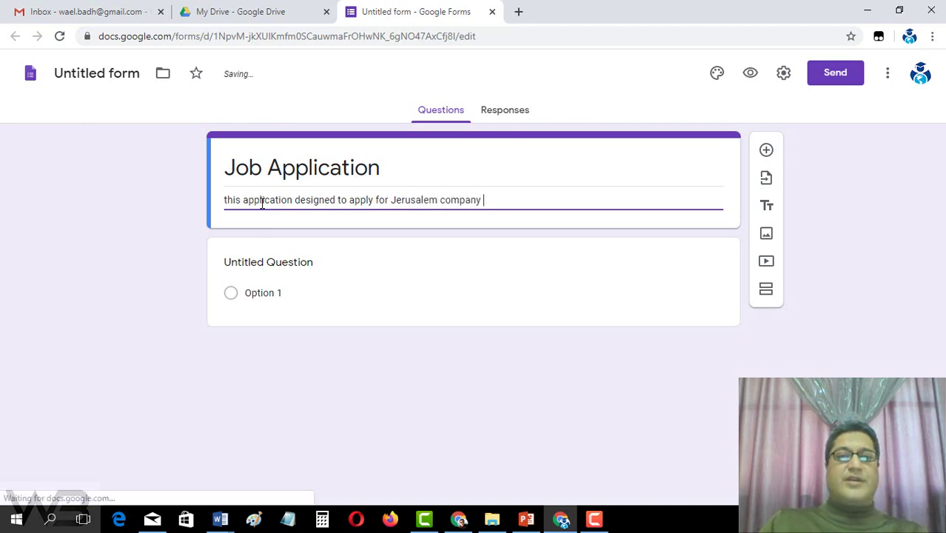
{"action": "type", "text": "jobs"}
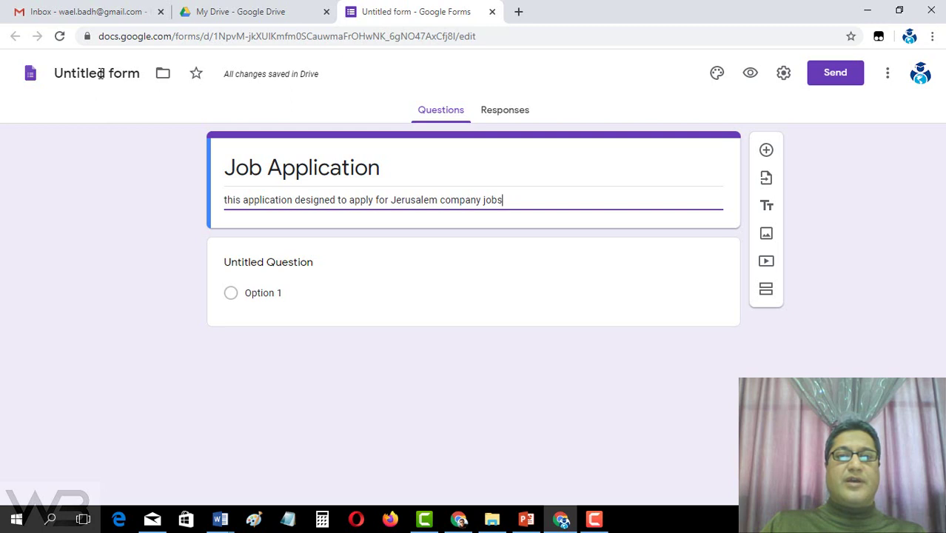
Step: Rename the 'Untitled form' document to 'Job Application'
{"action": "left_click", "coordinate": [101, 74]}
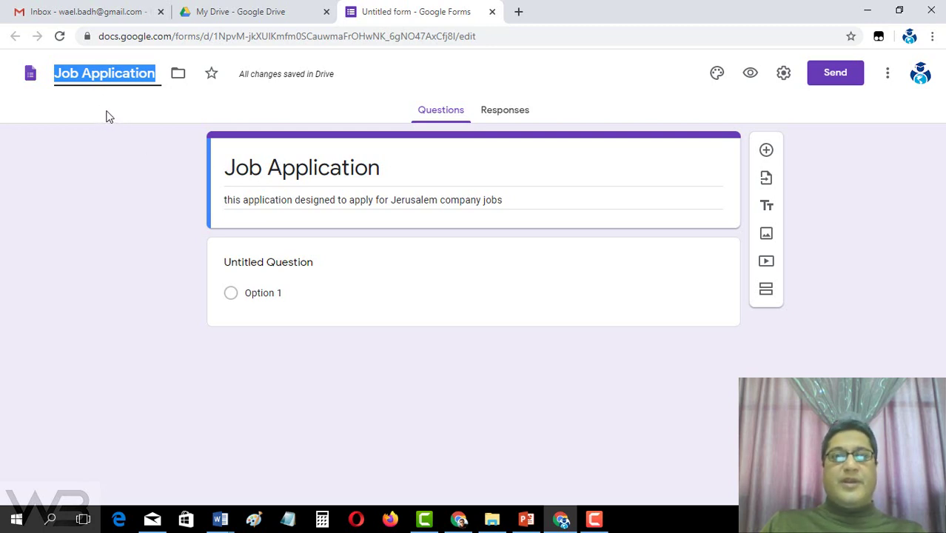
{"action": "key", "text": "Return"}
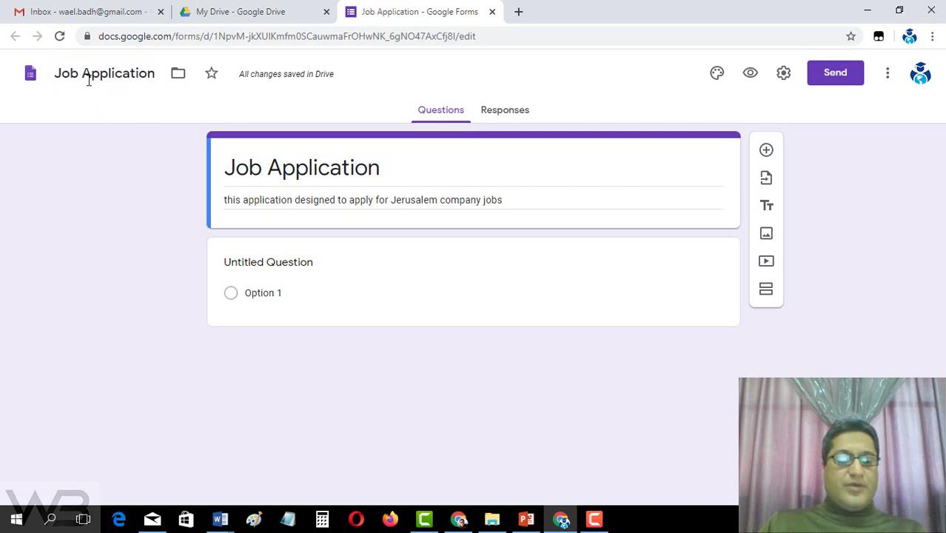
Step: Make the first question 'What is your name?' with the Short answer type
{"action": "left_click", "coordinate": [283, 268]}
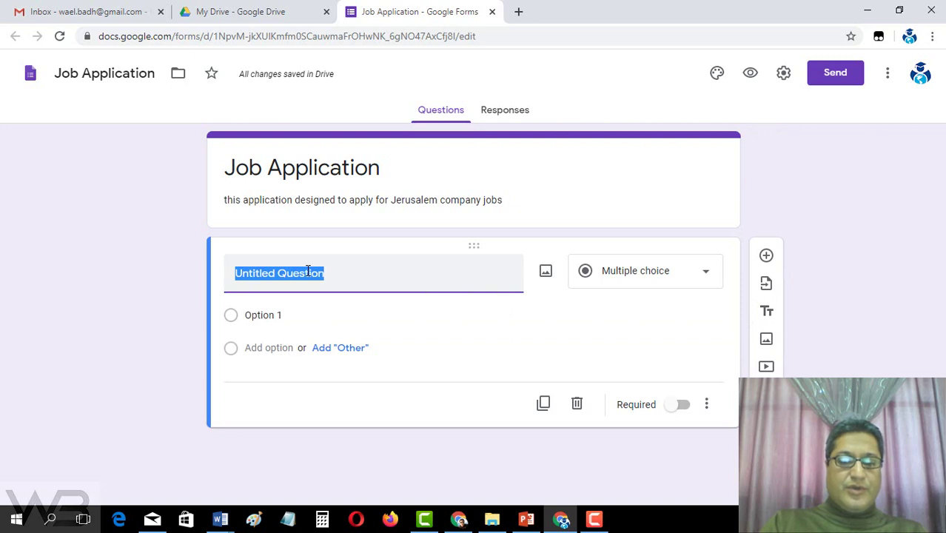
{"action": "type", "text": "What "}
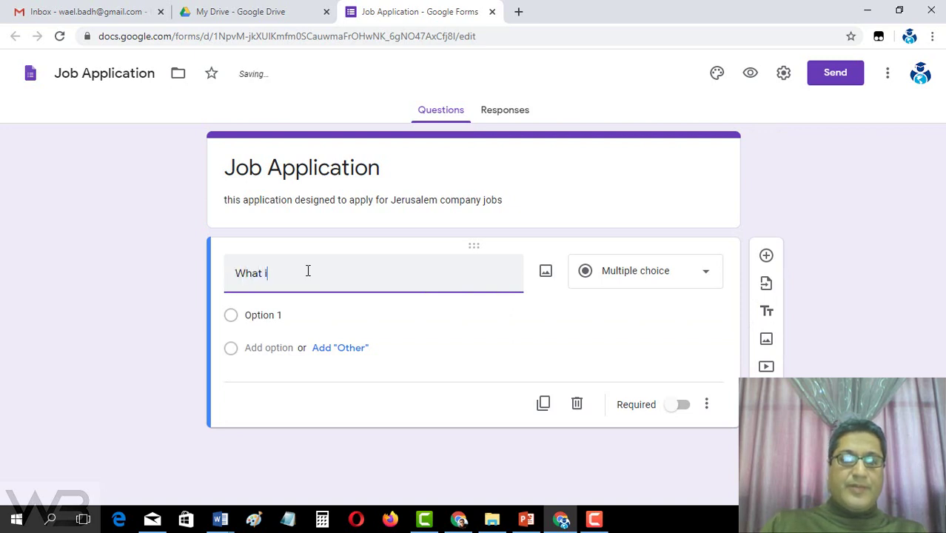
{"action": "type", "text": "is you"}
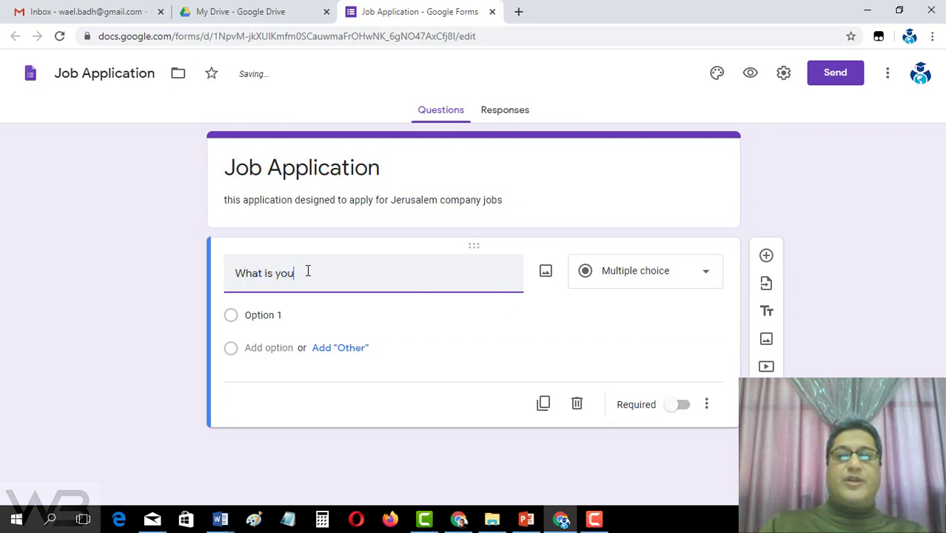
{"action": "type", "text": "r name?"}
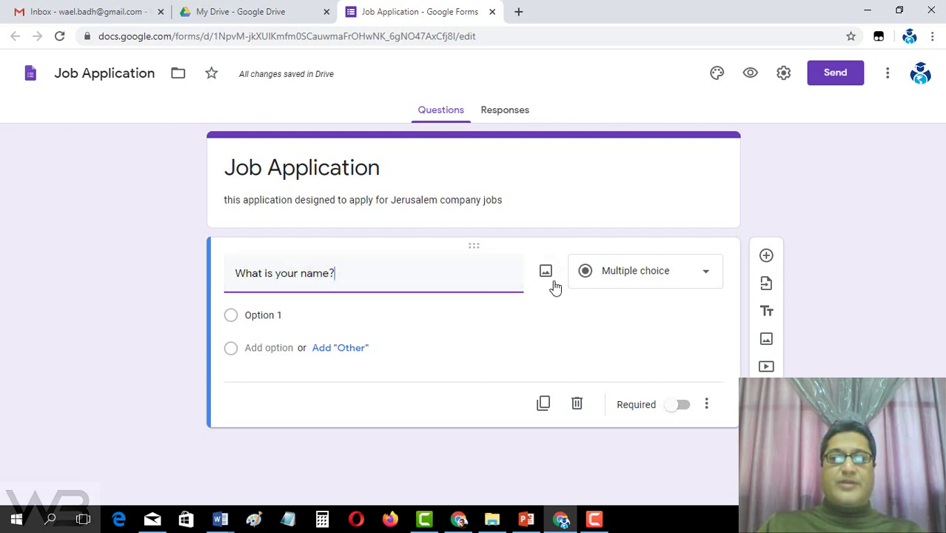
{"action": "left_click", "coordinate": [705, 276]}
{"action": "left_click", "coordinate": [705, 277]}
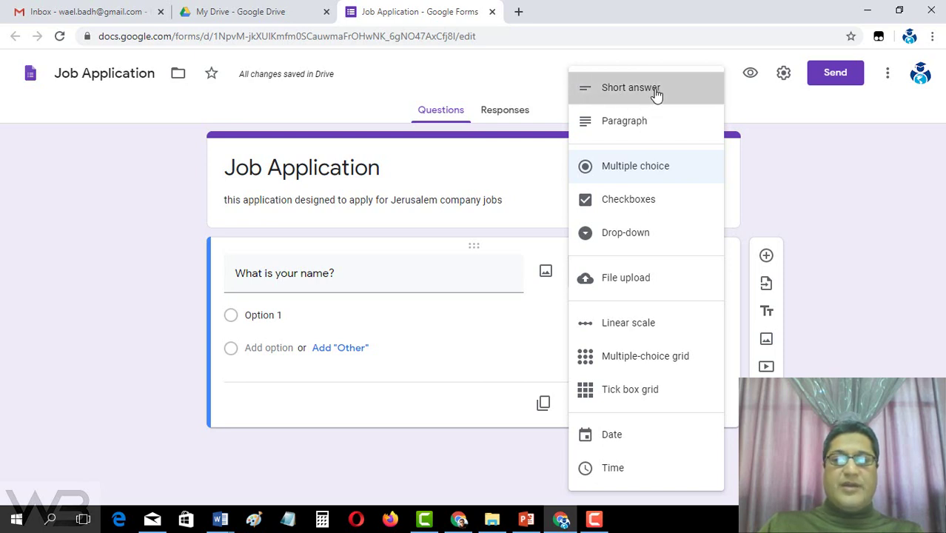
{"action": "left_click", "coordinate": [656, 94]}
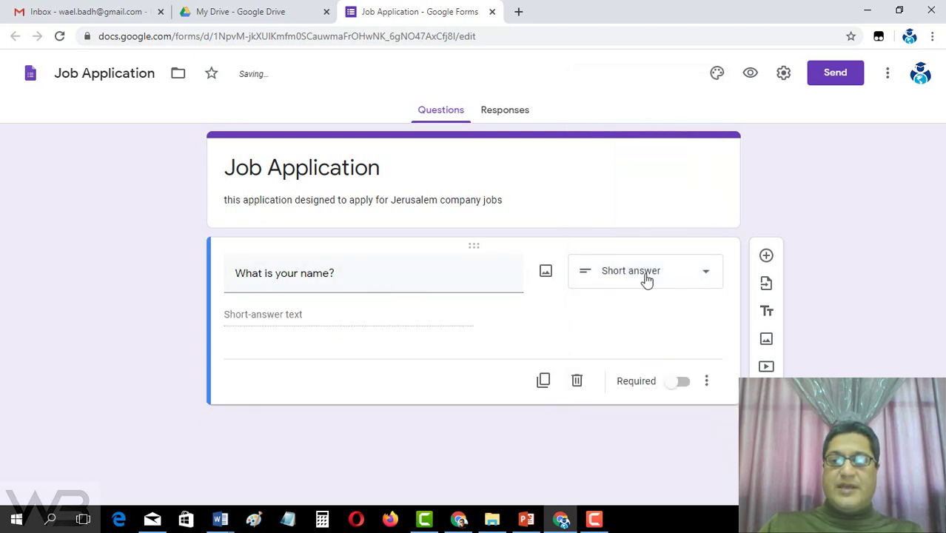
Step: Add a question 'what is your Gender' with answer options Male and Female
{"action": "left_click", "coordinate": [766, 256]}
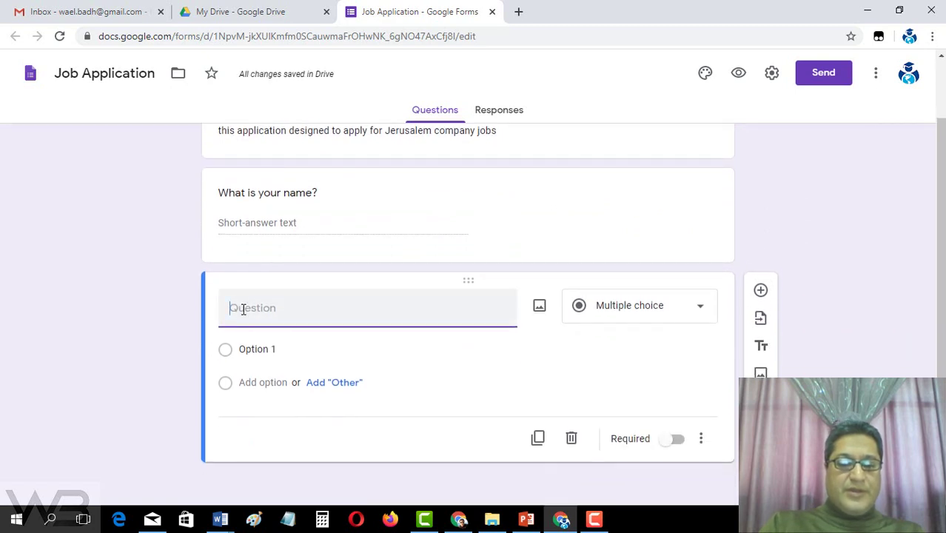
{"action": "type", "text": "wh"}
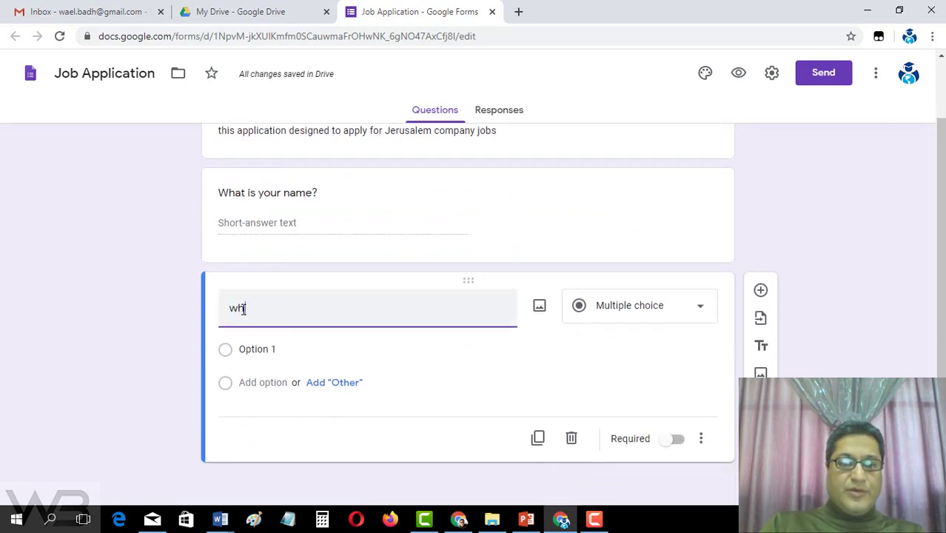
{"action": "type", "text": "at is "}
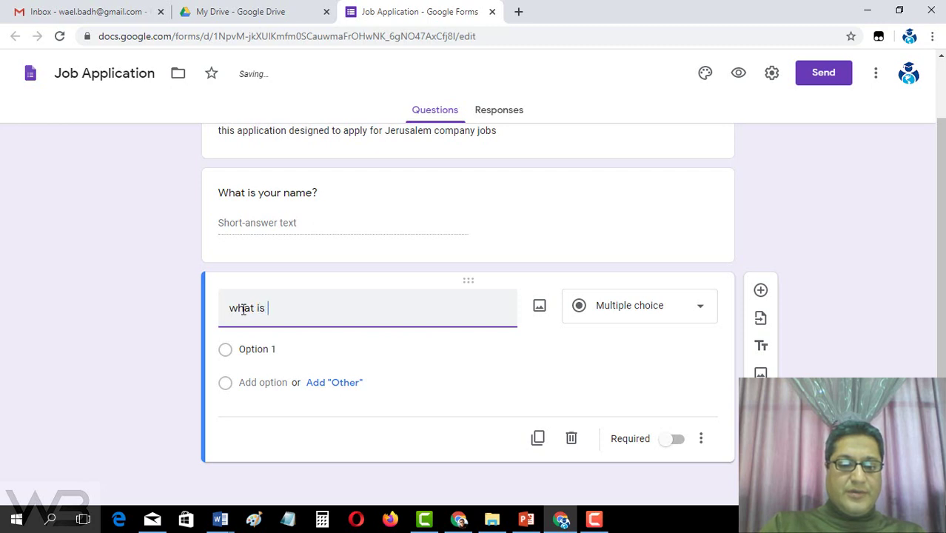
{"action": "type", "text": "your "}
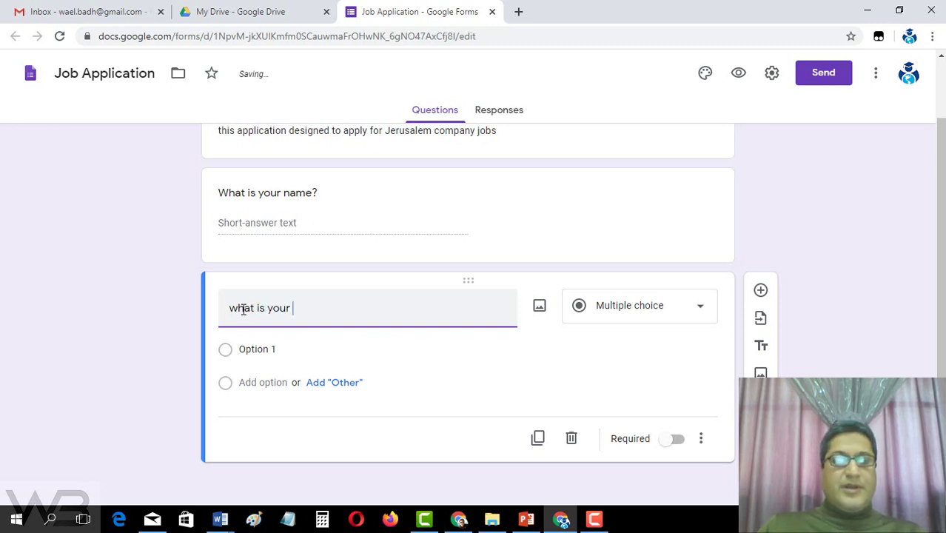
{"action": "type", "text": "Gender"}
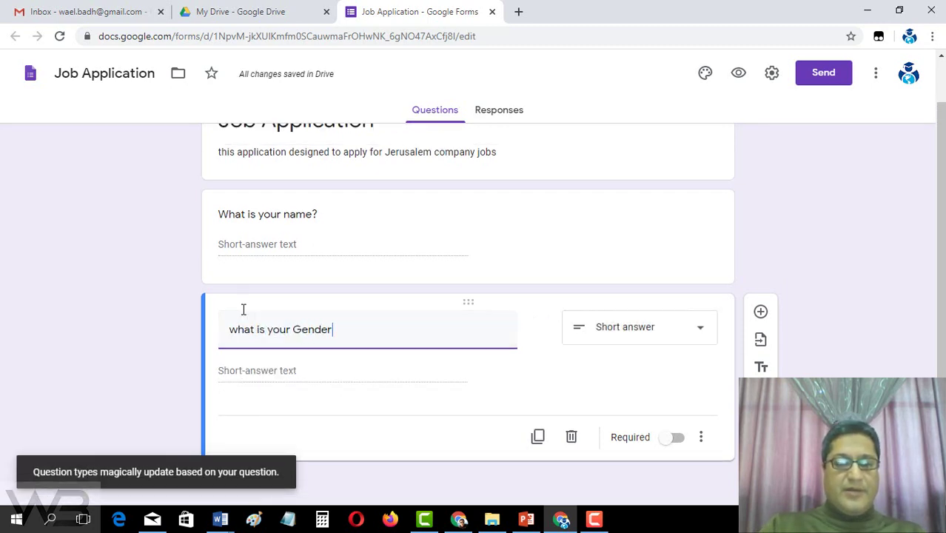
{"action": "left_click", "coordinate": [254, 372]}
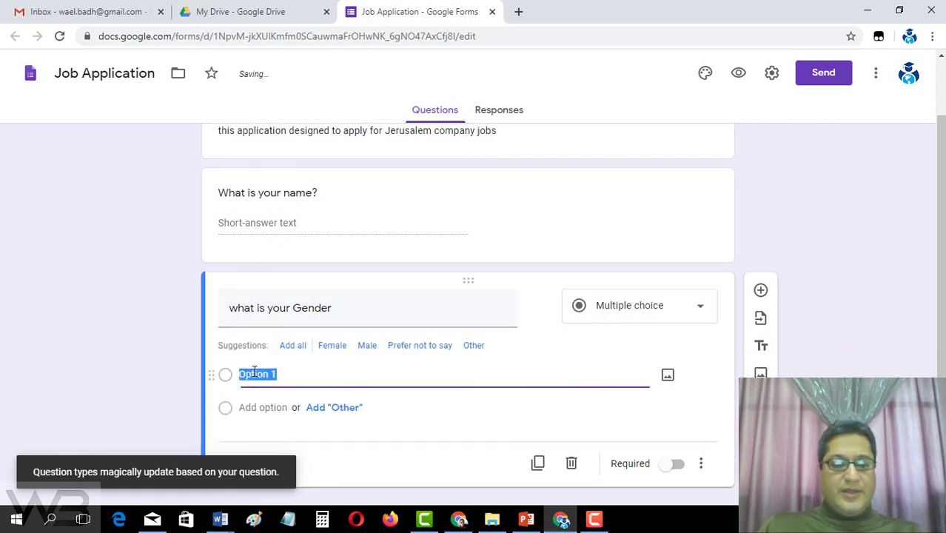
{"action": "type", "text": "Male"}
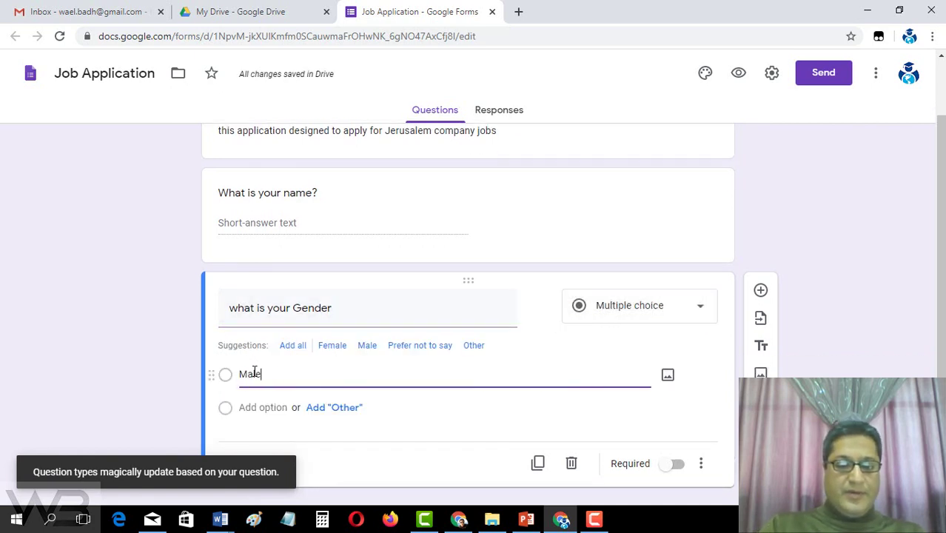
{"action": "left_click", "coordinate": [252, 407]}
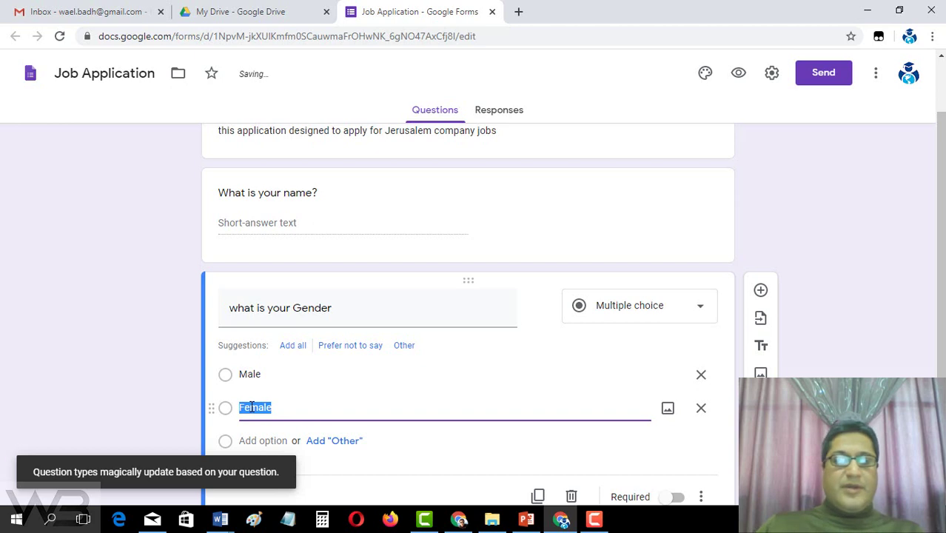
{"action": "type", "text": "Femal"}
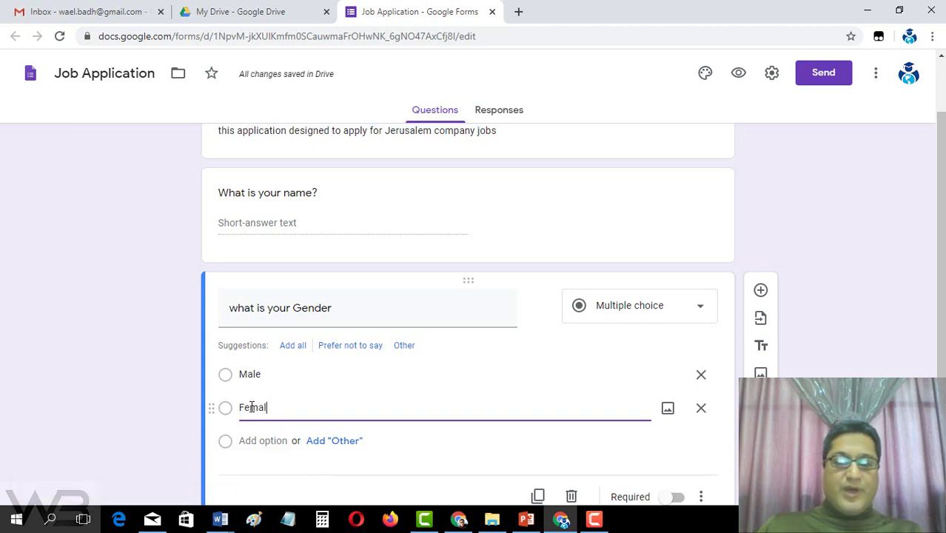
{"action": "type", "text": "e"}
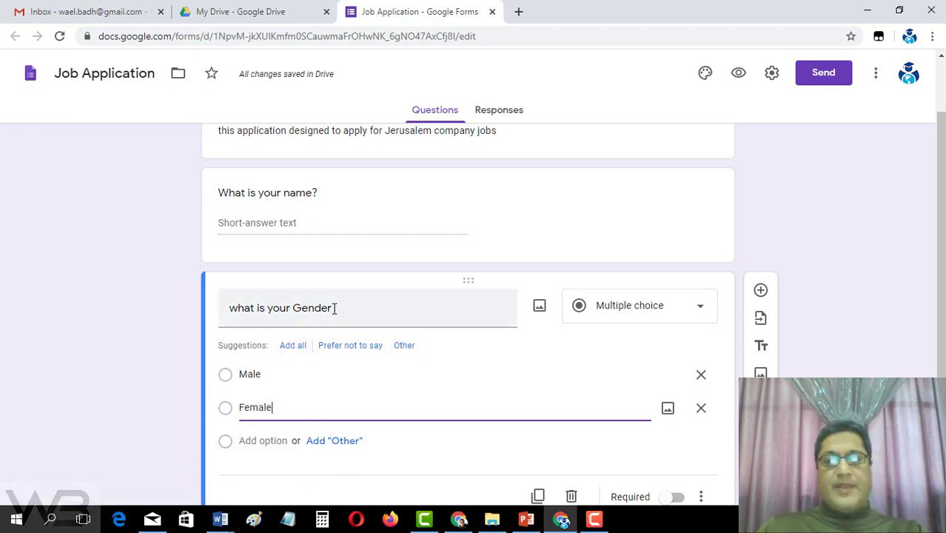
Step: Append a question mark so the title reads 'what is your Gender?', keeping Multiple choice
{"action": "triple_click", "coordinate": [334, 309]}
{"action": "left_click", "coordinate": [334, 309]}
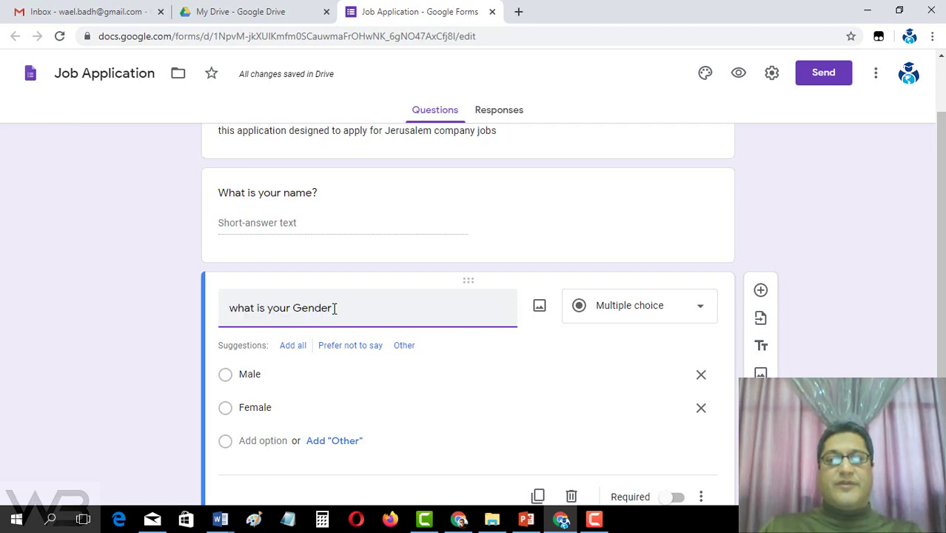
{"action": "type", "text": "?"}
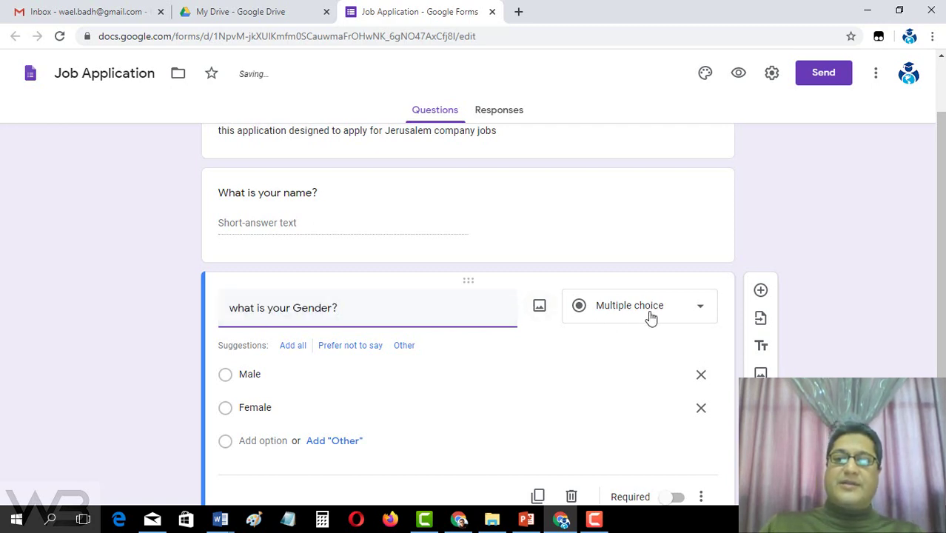
{"action": "double_click", "coordinate": [314, 307]}
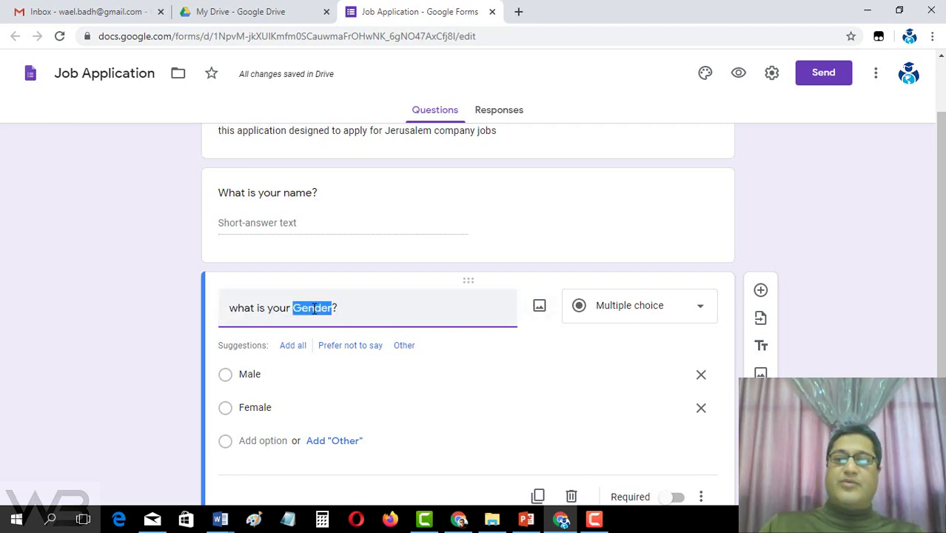
{"action": "left_click", "coordinate": [702, 311]}
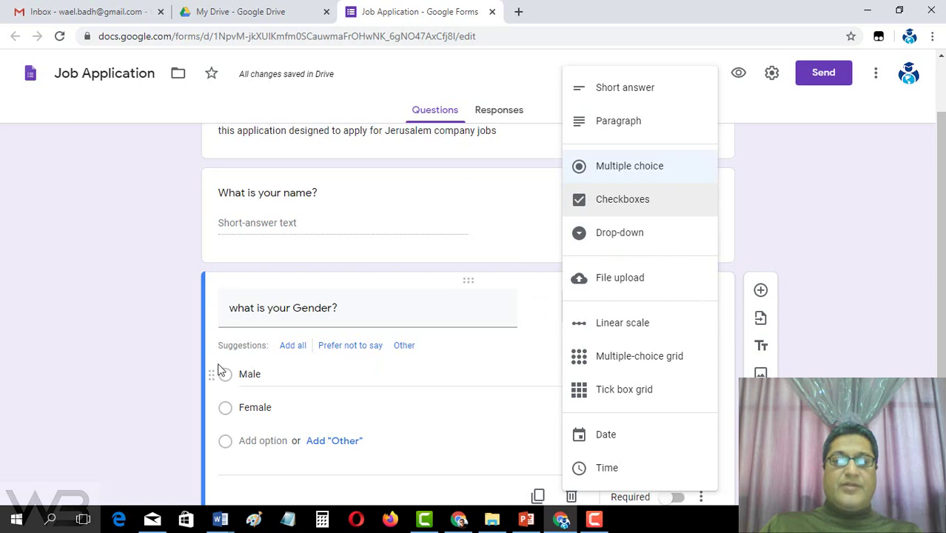
{"action": "left_click", "coordinate": [276, 372]}
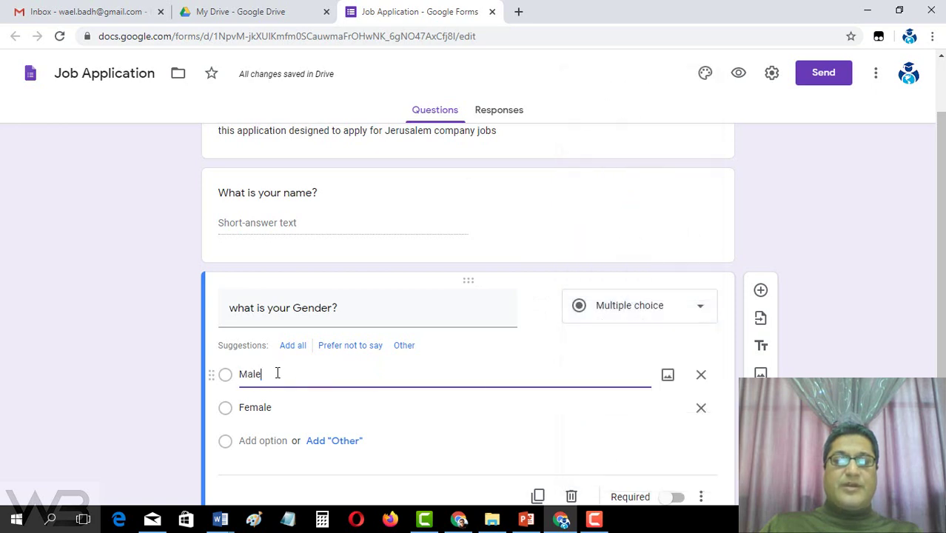
{"action": "left_click", "coordinate": [287, 408]}
{"action": "left_click", "coordinate": [284, 408]}
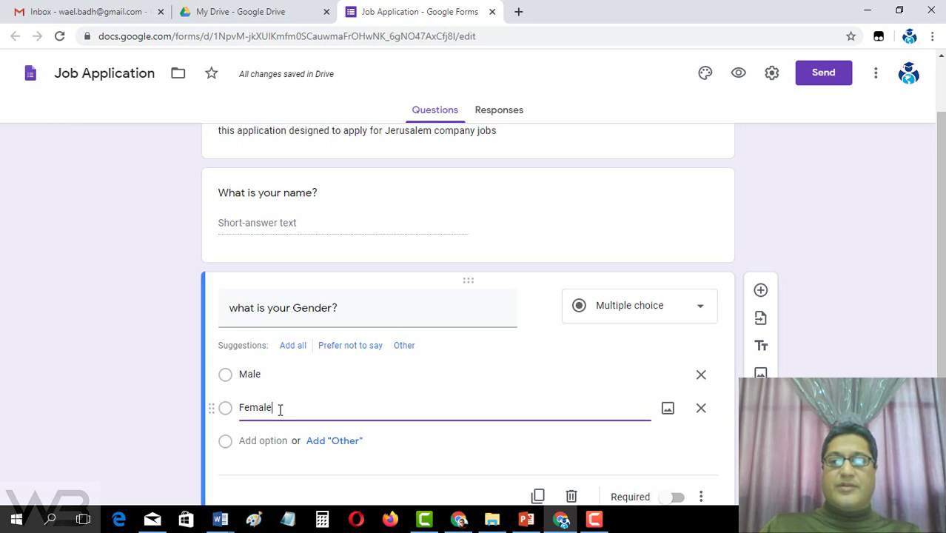
{"action": "mouse_move", "coordinate": [493, 343]}
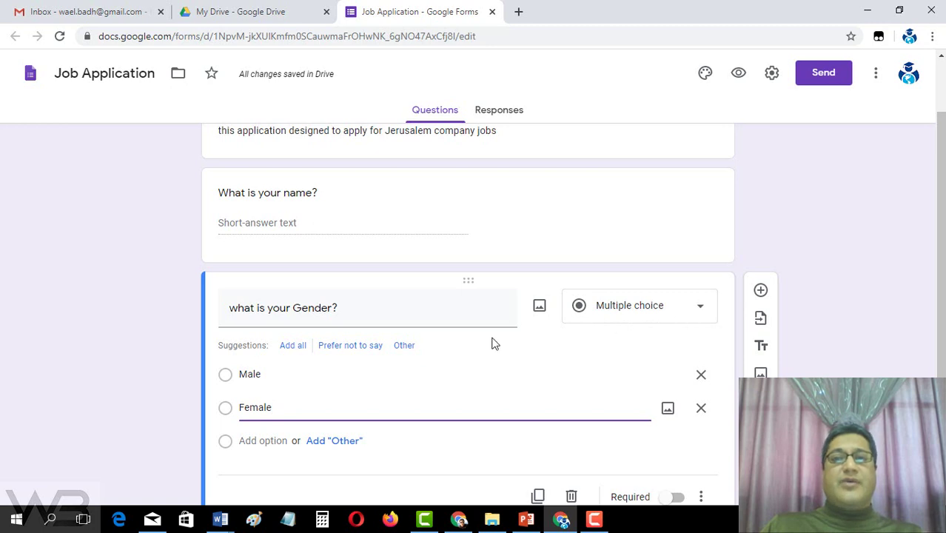
{"action": "left_click", "coordinate": [113, 313]}
{"action": "scroll", "coordinate": [113, 313], "scroll_direction": "up", "scroll_amount": 1}
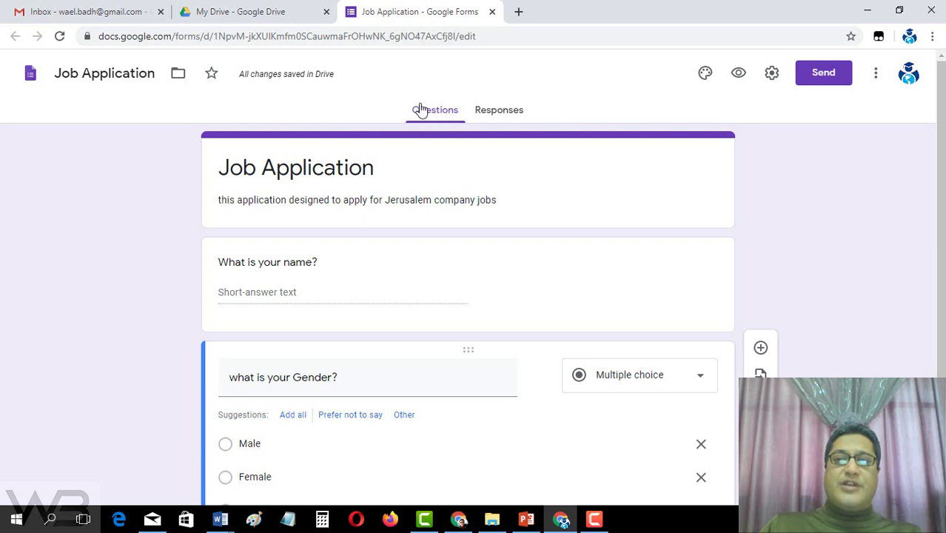
{"action": "left_click", "coordinate": [504, 112]}
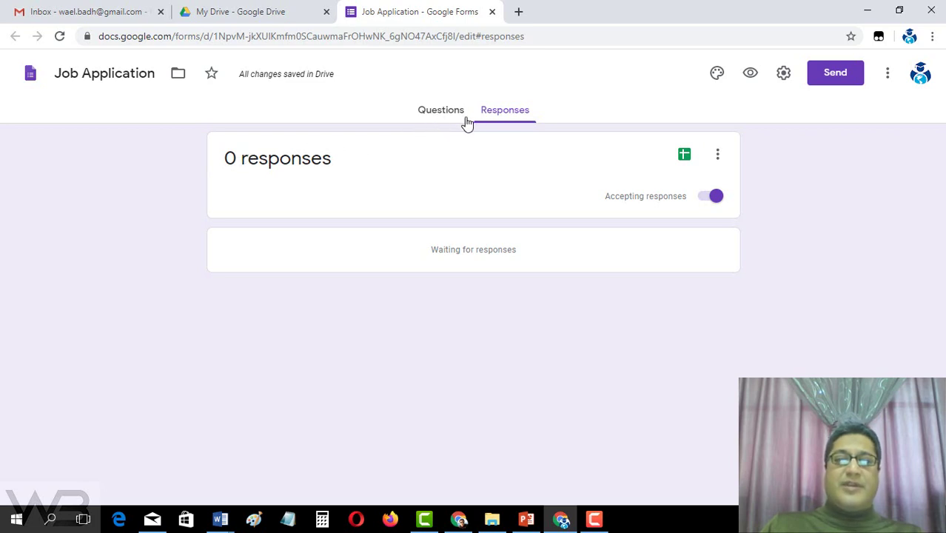
{"action": "left_click", "coordinate": [444, 111]}
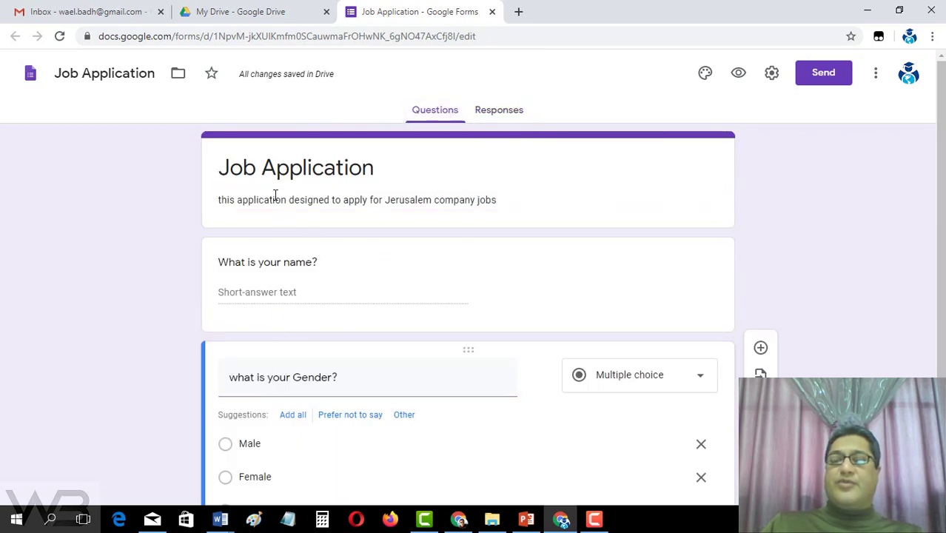
Step: Preview the live form and test the name field with sample text, then clear it
{"action": "right_click", "coordinate": [738, 78]}
{"action": "left_click", "coordinate": [738, 78]}
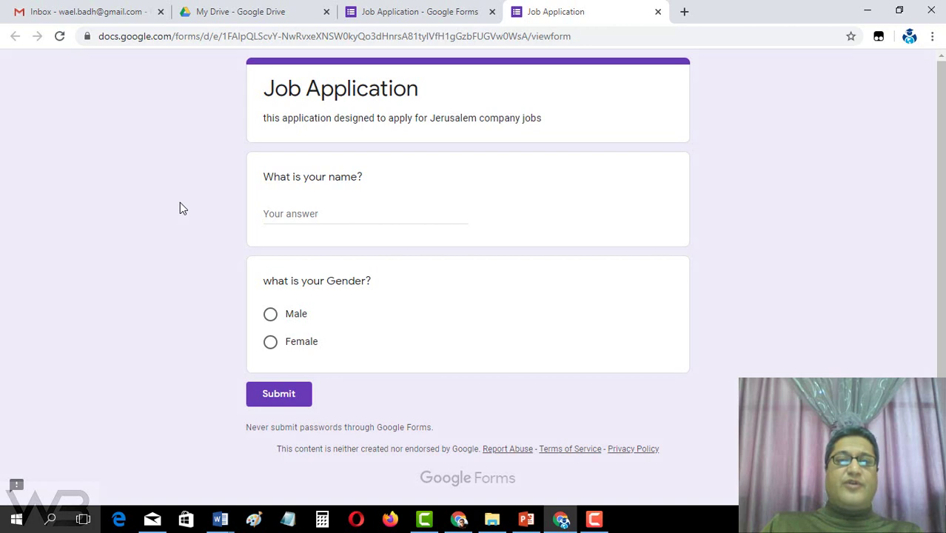
{"action": "left_click", "coordinate": [281, 208]}
{"action": "type", "text": "cv"}
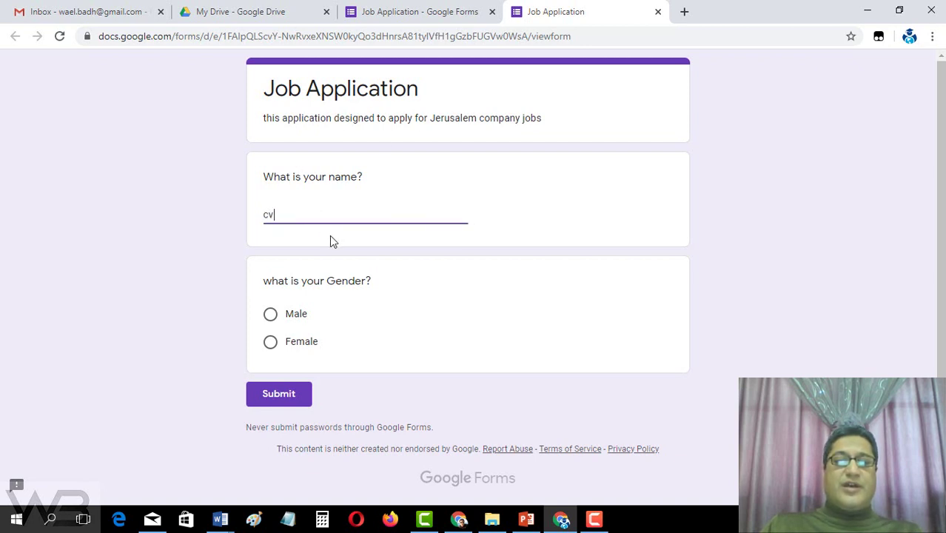
{"action": "key", "text": "ctrl+a"}
{"action": "key", "text": "BackSpace"}
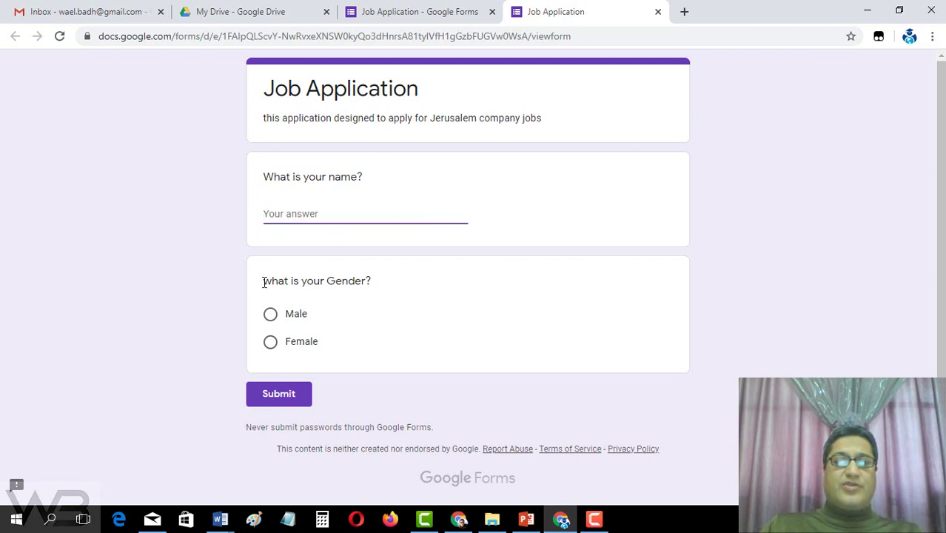
Step: Try the Male and Female gender answers, leaving Male selected, and go back to the editor
{"action": "left_click", "coordinate": [270, 313]}
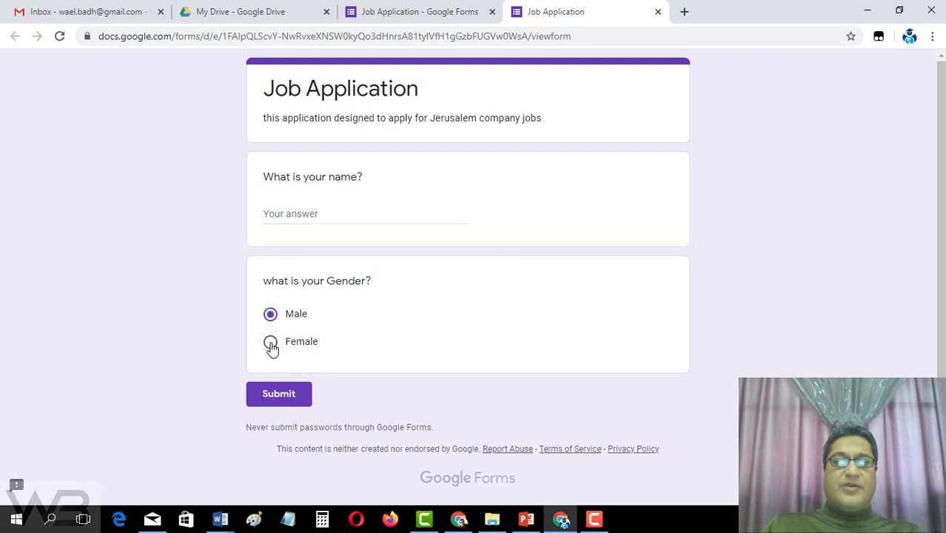
{"action": "left_click", "coordinate": [269, 341]}
{"action": "left_click", "coordinate": [292, 211]}
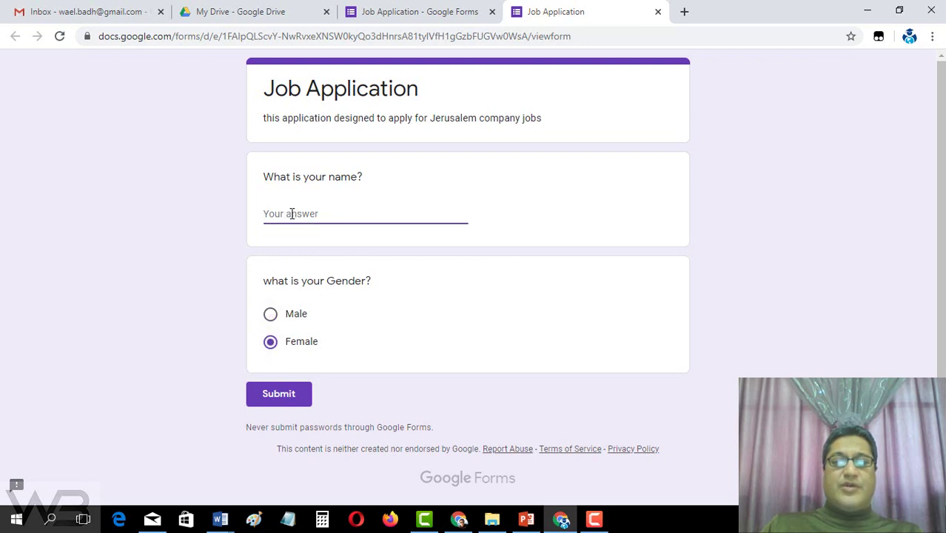
{"action": "left_click", "coordinate": [270, 313]}
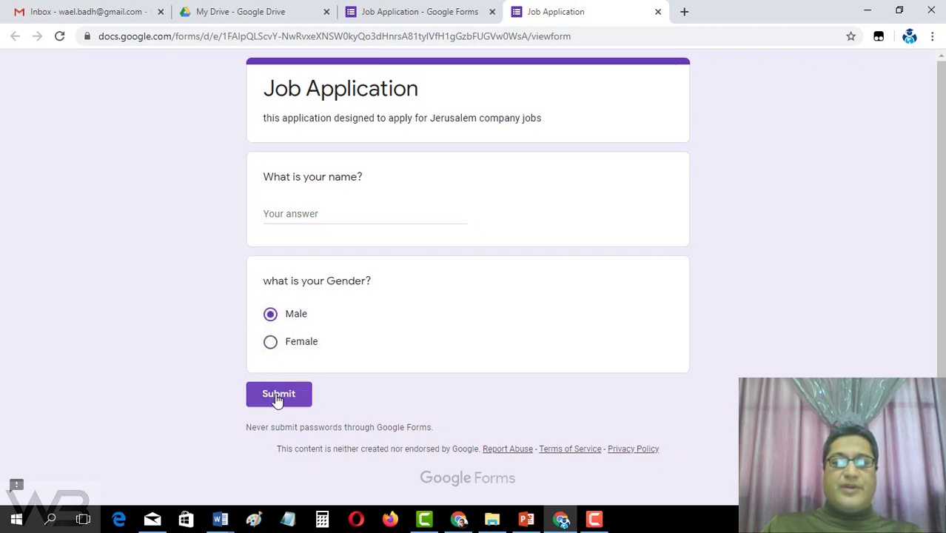
{"action": "left_click", "coordinate": [451, 12]}
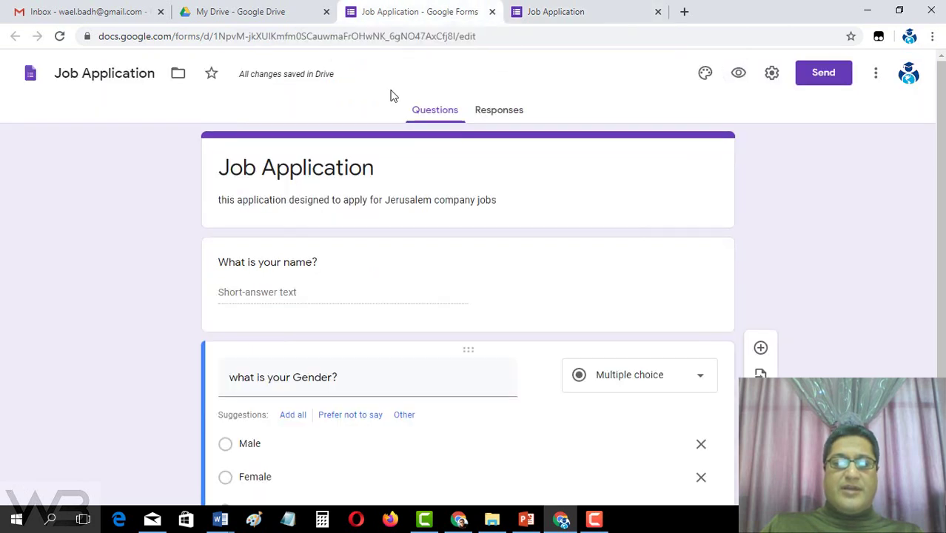
Step: Add a third question 'Describe your job related skills?' with the Paragraph answer type
{"action": "scroll", "coordinate": [185, 259], "scroll_direction": "down", "scroll_amount": 2}
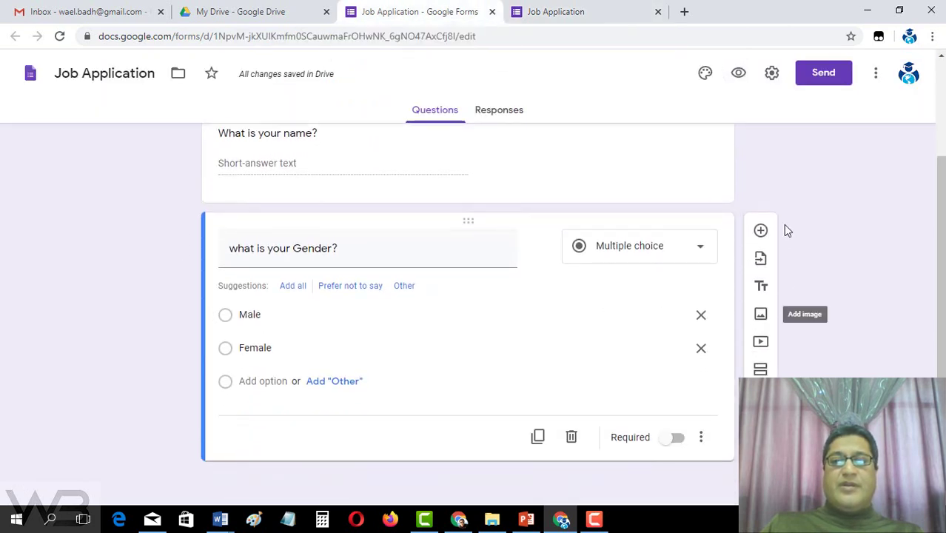
{"action": "left_click", "coordinate": [760, 232]}
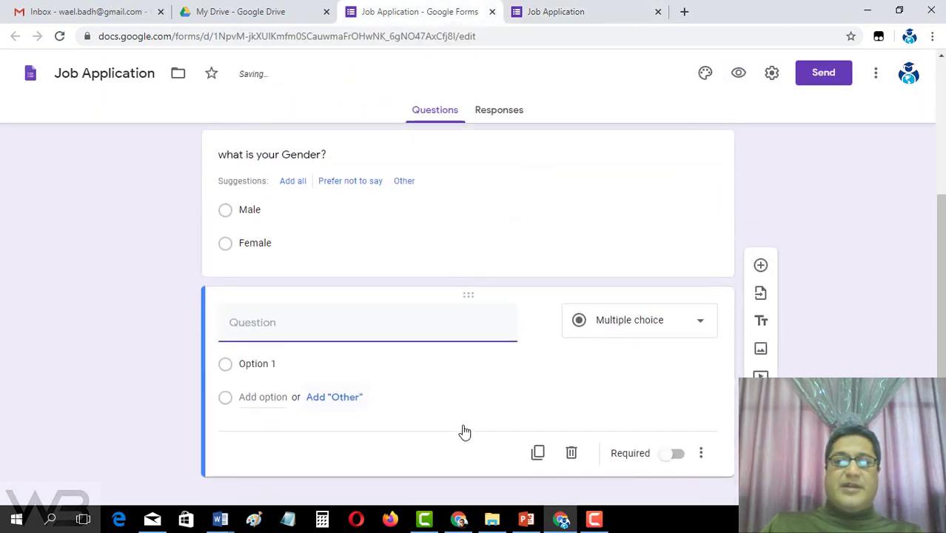
{"action": "left_click", "coordinate": [699, 309]}
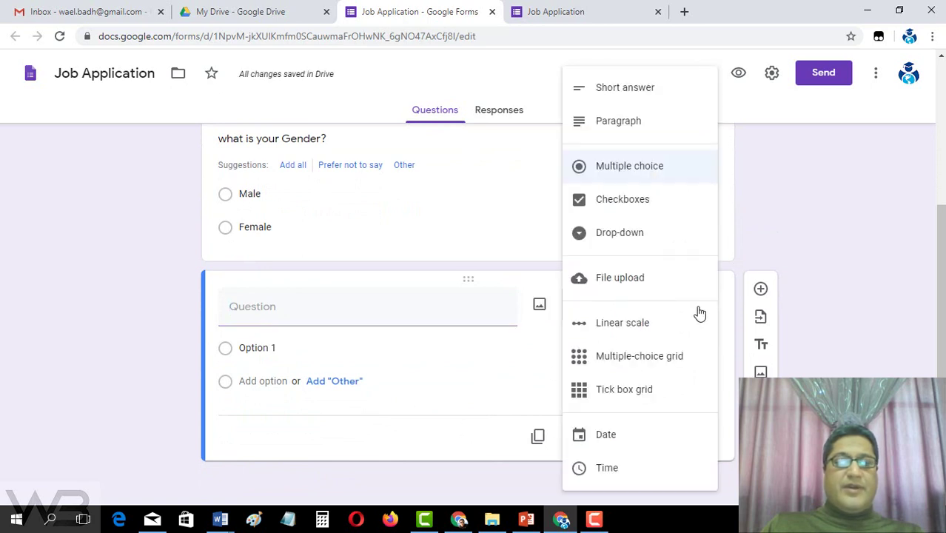
{"action": "left_click", "coordinate": [260, 305]}
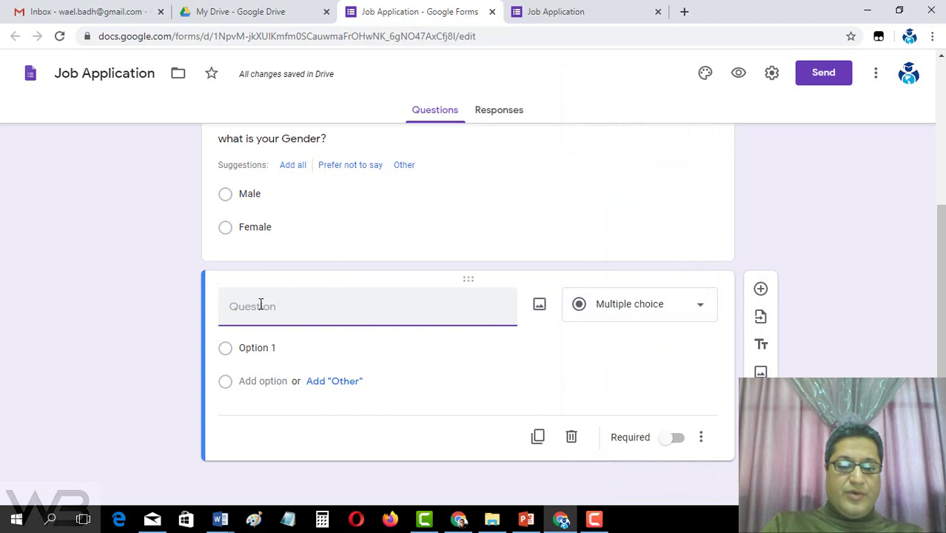
{"action": "type", "text": "Describe you"}
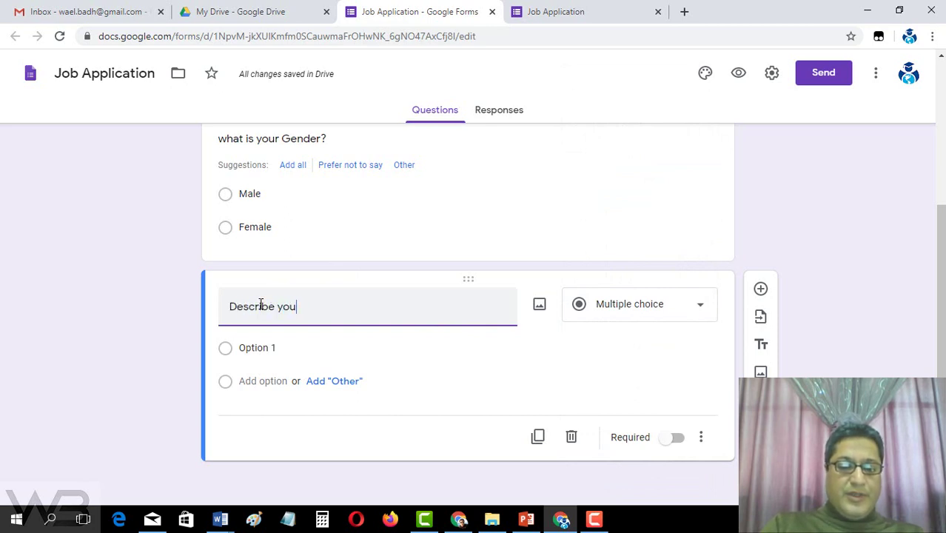
{"action": "type", "text": "r job r"}
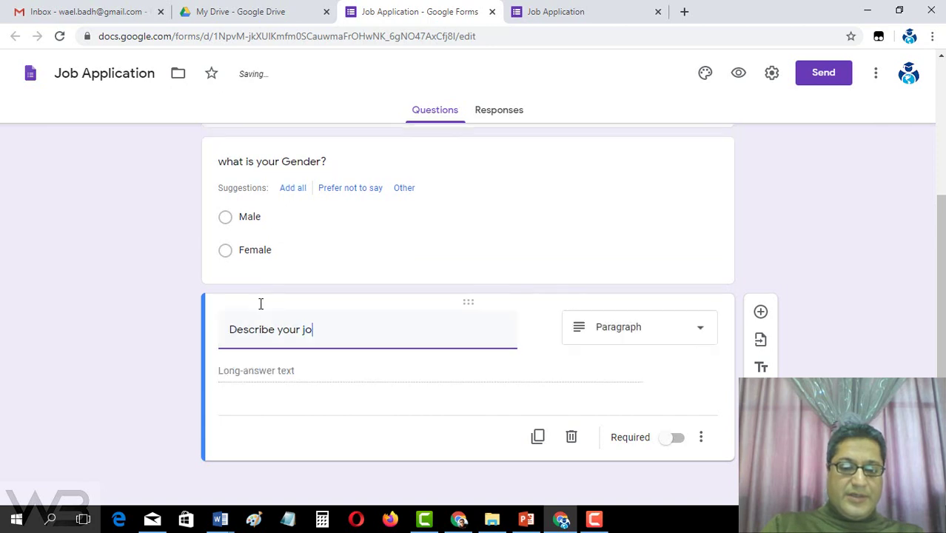
{"action": "type", "text": "ela"}
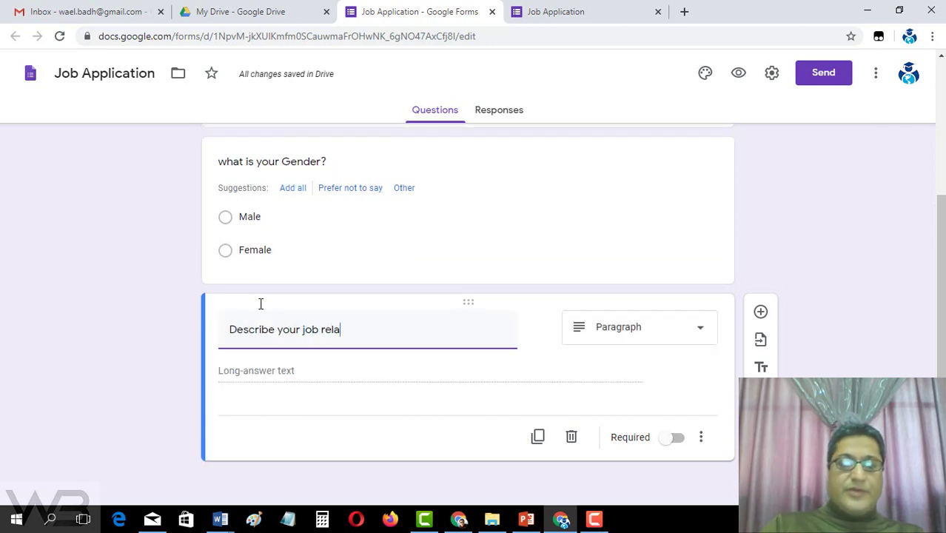
{"action": "type", "text": "ted ski"}
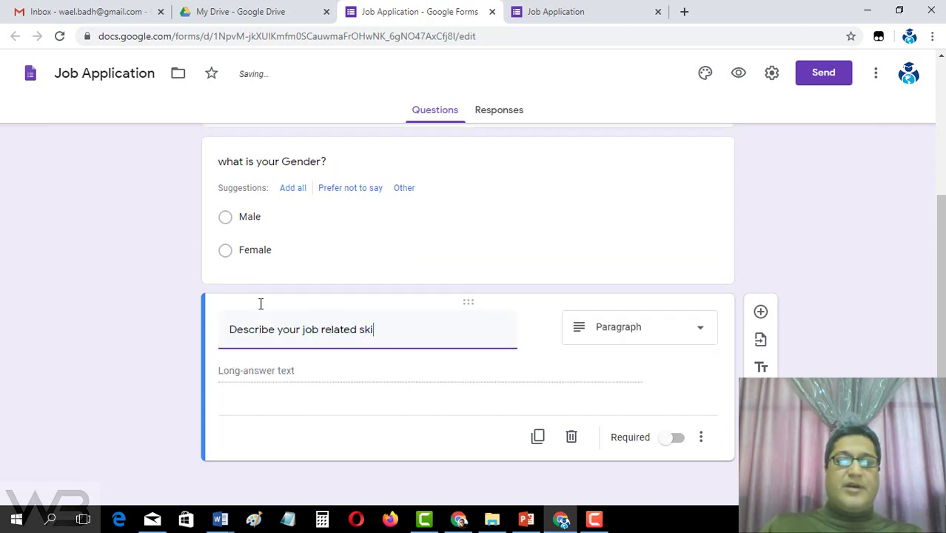
{"action": "type", "text": "lls?"}
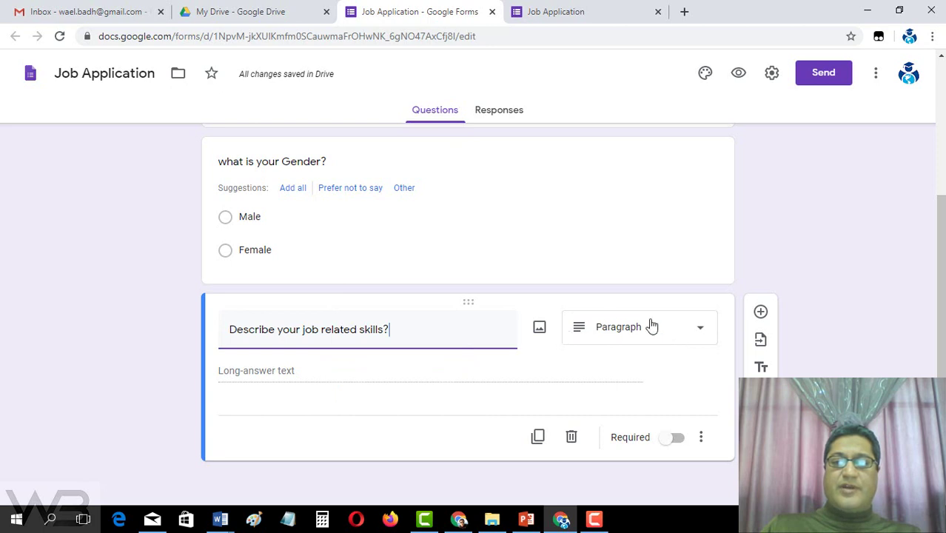
{"action": "mouse_move", "coordinate": [367, 330]}
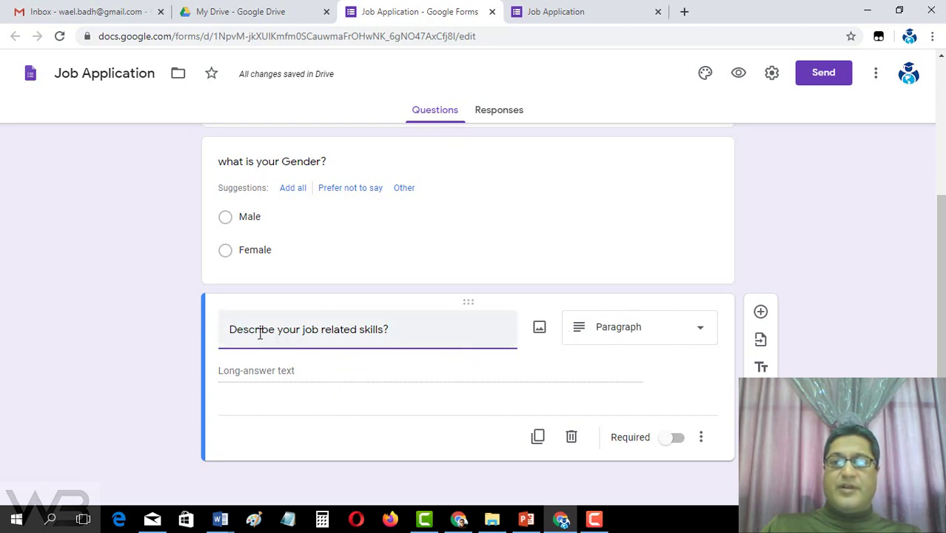
{"action": "double_click", "coordinate": [259, 329]}
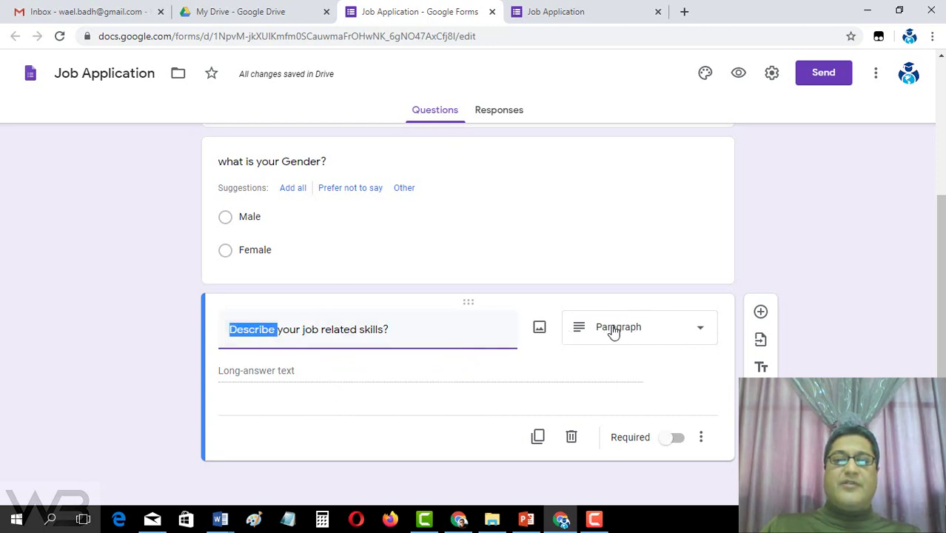
{"action": "left_click", "coordinate": [635, 329]}
{"action": "left_click", "coordinate": [625, 126]}
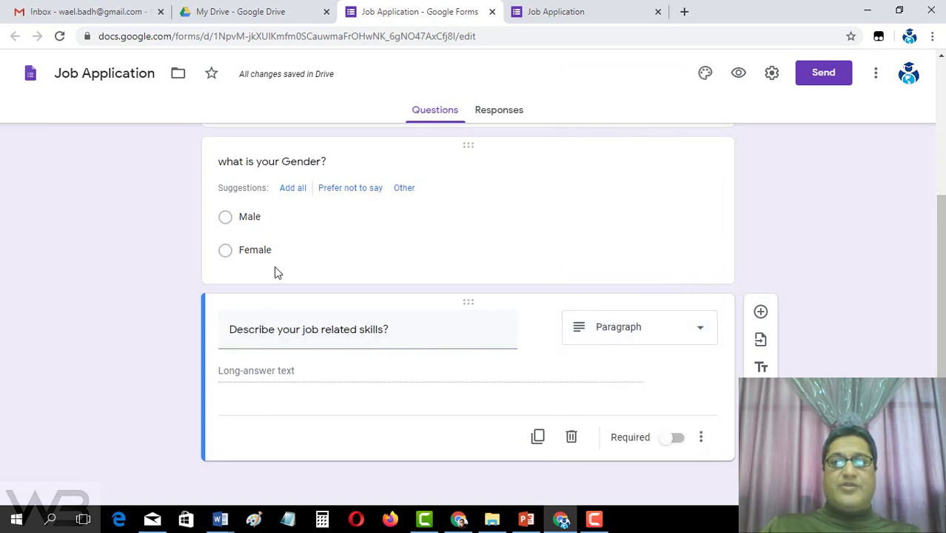
{"action": "scroll", "coordinate": [274, 268], "scroll_direction": "up", "scroll_amount": 3}
{"action": "scroll", "coordinate": [255, 287], "scroll_direction": "down", "scroll_amount": 3}
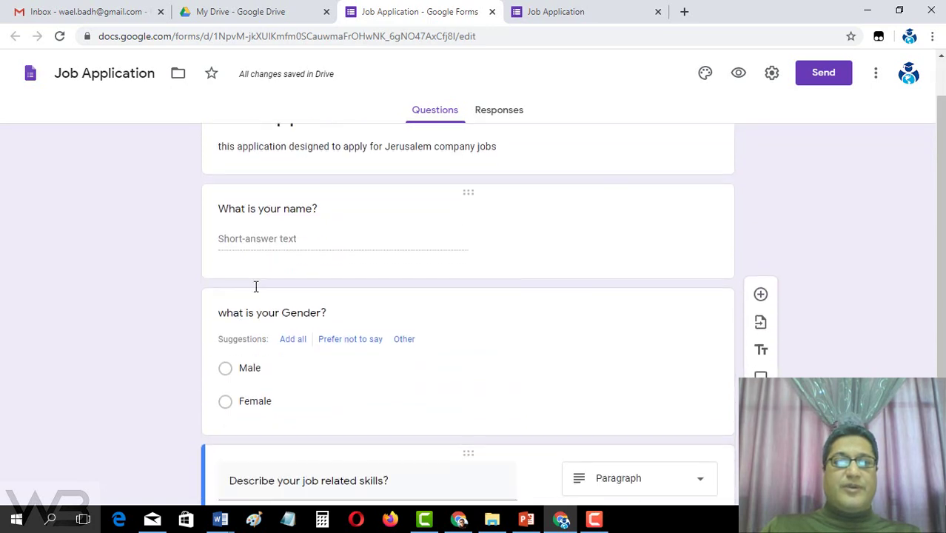
Step: Reload the live form and type a multi-line test answer in the skills box
{"action": "left_click", "coordinate": [540, 9]}
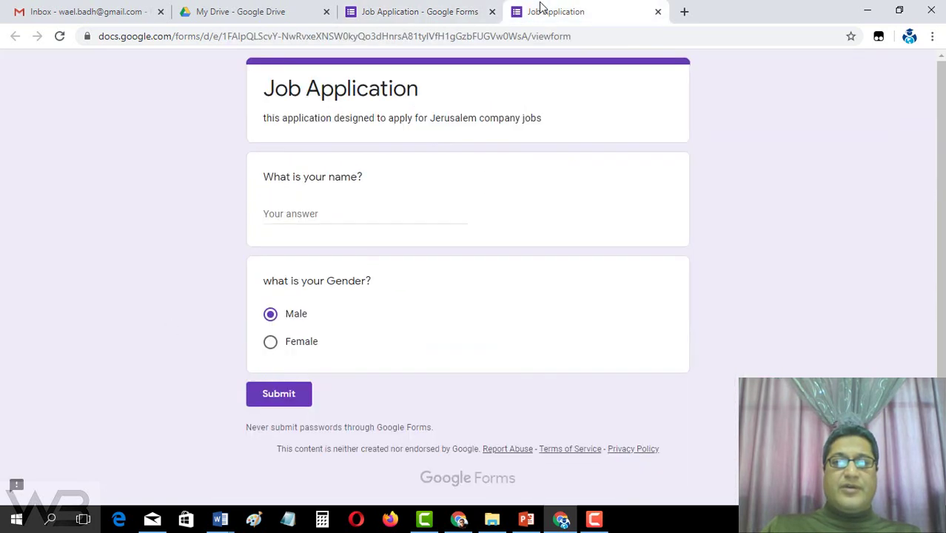
{"action": "left_click", "coordinate": [59, 35]}
{"action": "left_click", "coordinate": [538, 115]}
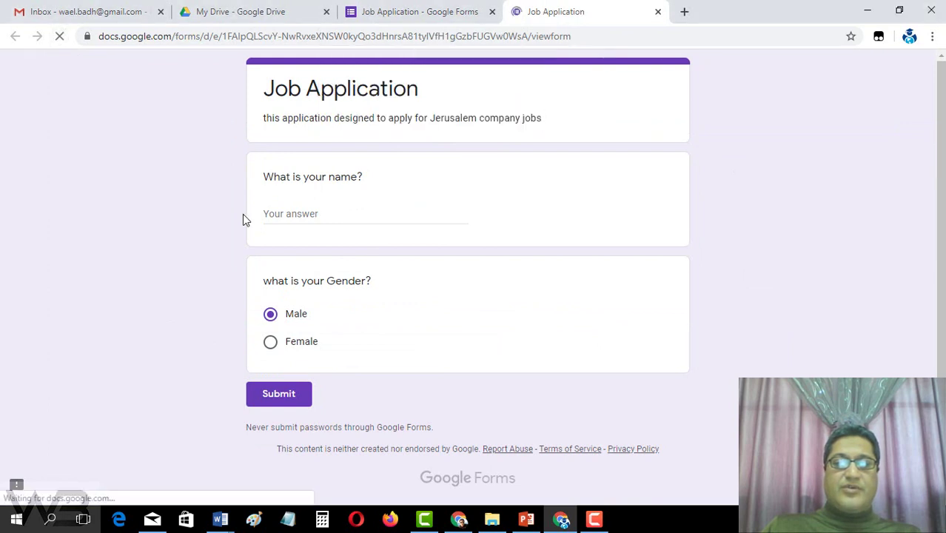
{"action": "scroll", "coordinate": [198, 259], "scroll_direction": "down", "scroll_amount": 2}
{"action": "scroll", "coordinate": [200, 267], "scroll_direction": "down", "scroll_amount": 1}
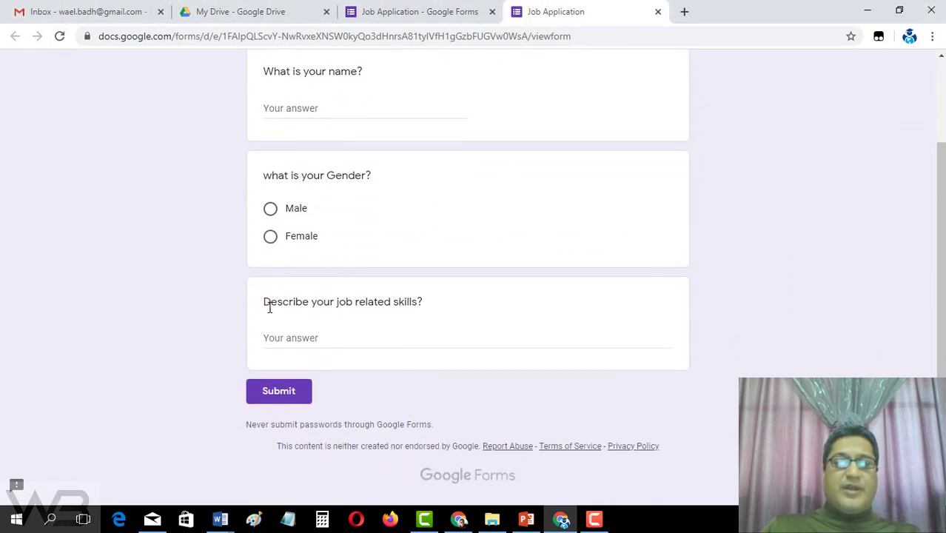
{"action": "left_click", "coordinate": [291, 337]}
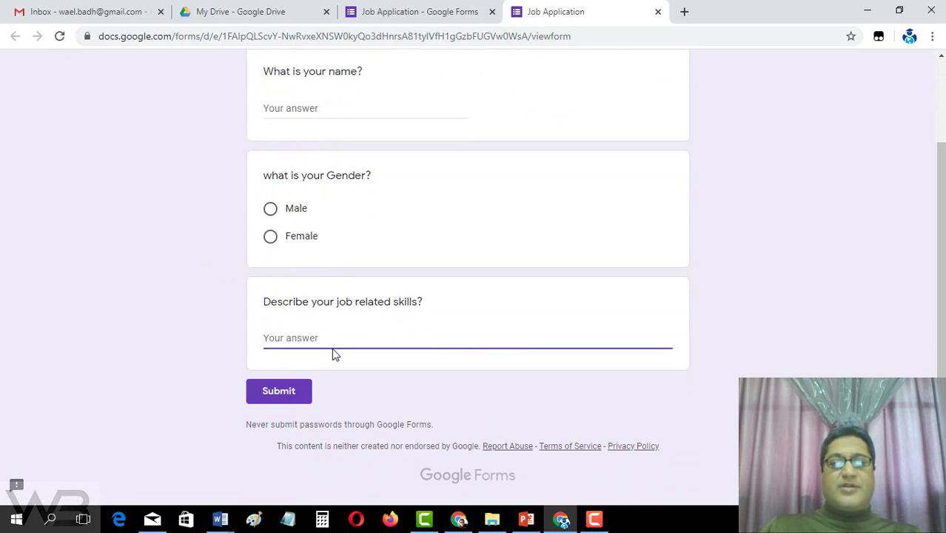
{"action": "type", "text": "dfhgf f hf ghdf h df h"}
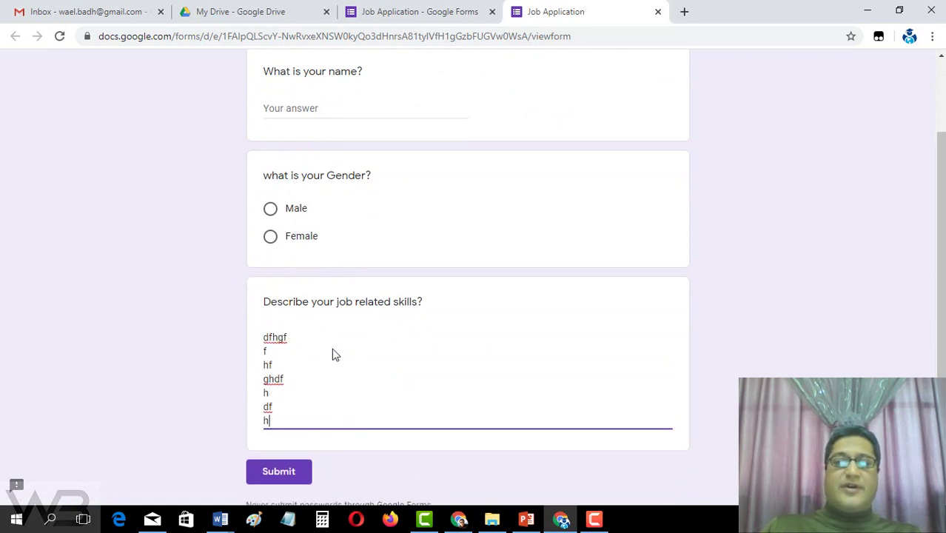
{"action": "type", "text": "gf"}
{"action": "key", "text": "Return"}
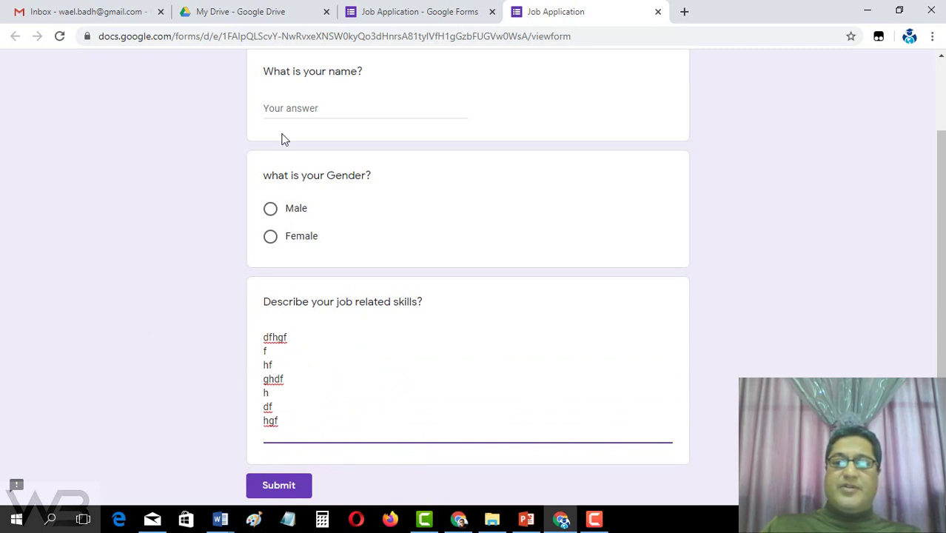
{"action": "left_click", "coordinate": [400, 11]}
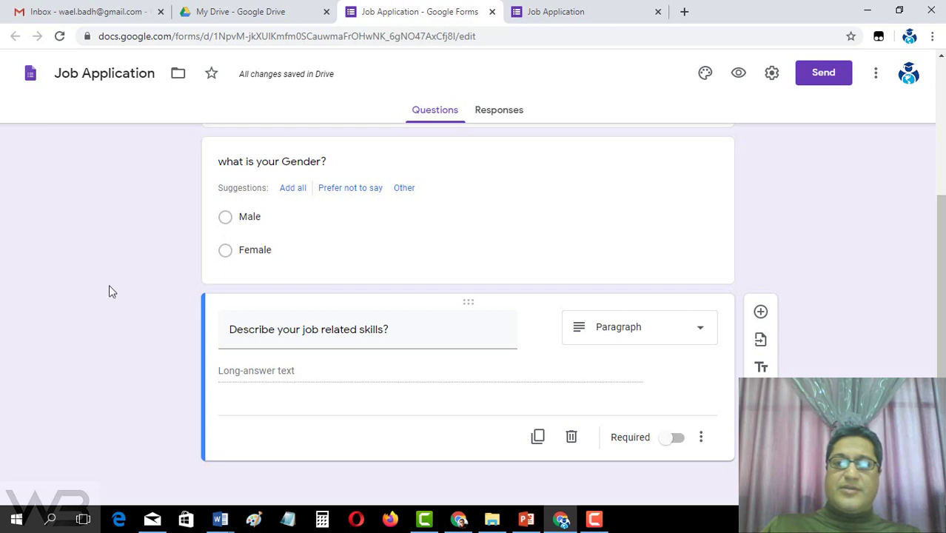
Step: Add a fourth question titled 'what are your hobbies?' below the skills question
{"action": "left_click", "coordinate": [706, 333]}
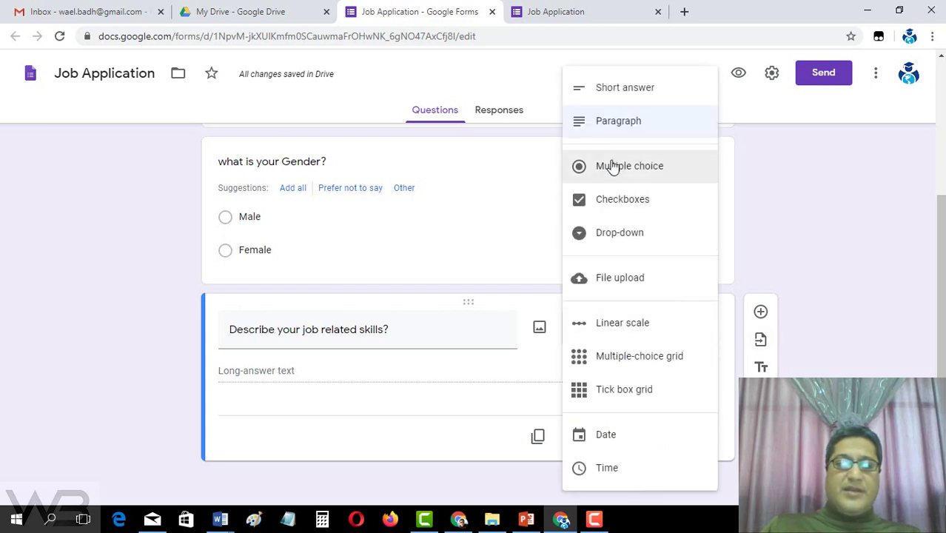
{"action": "left_click", "coordinate": [762, 311]}
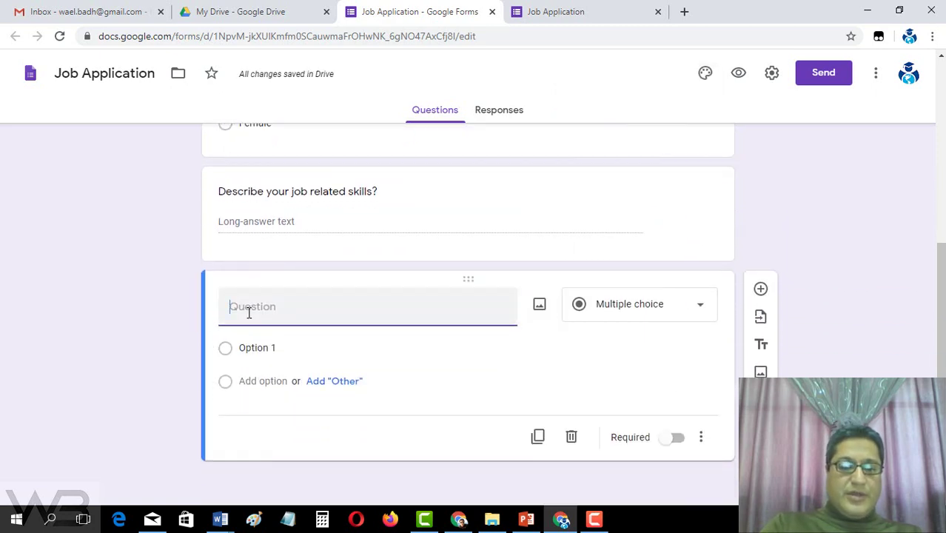
{"action": "type", "text": "wh"}
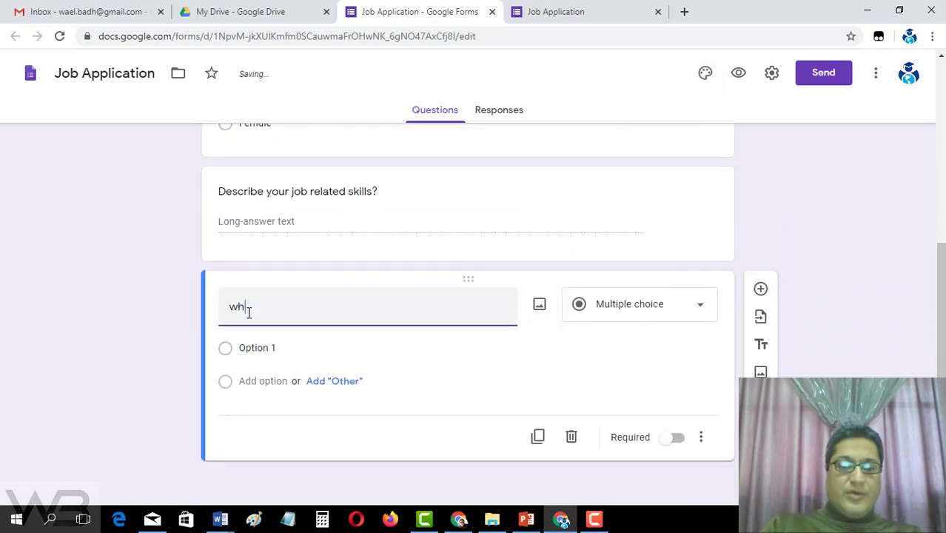
{"action": "type", "text": "at are "}
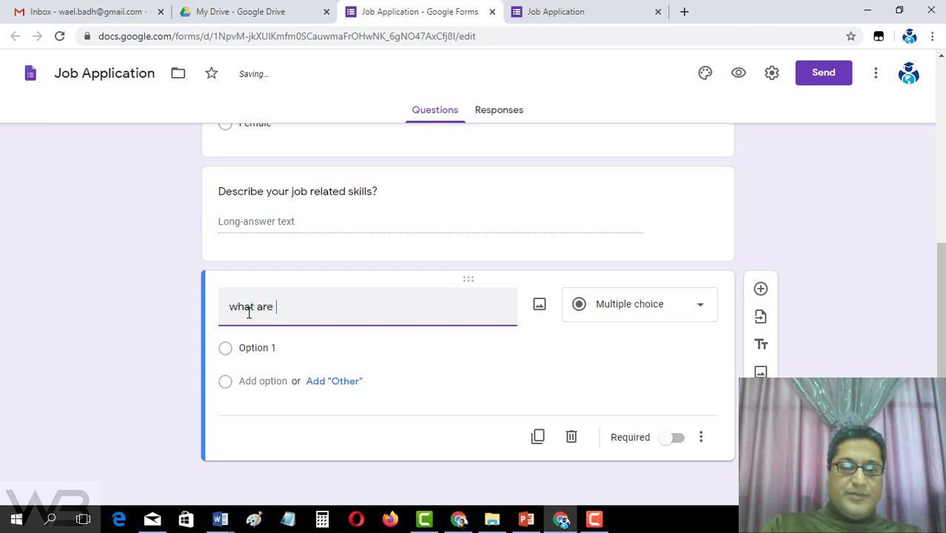
{"action": "type", "text": "yu"}
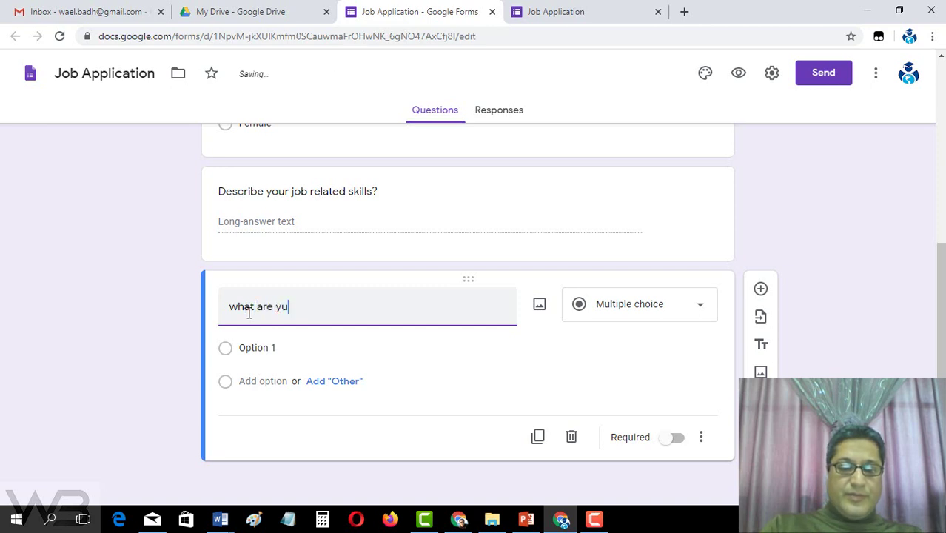
{"action": "key", "text": "BackSpace"}
{"action": "type", "text": "our "}
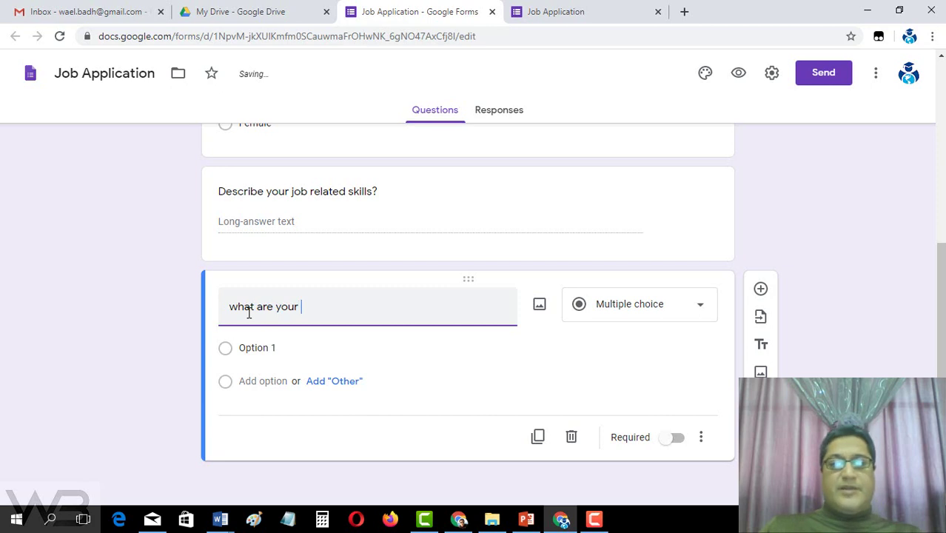
{"action": "type", "text": "hobbie"}
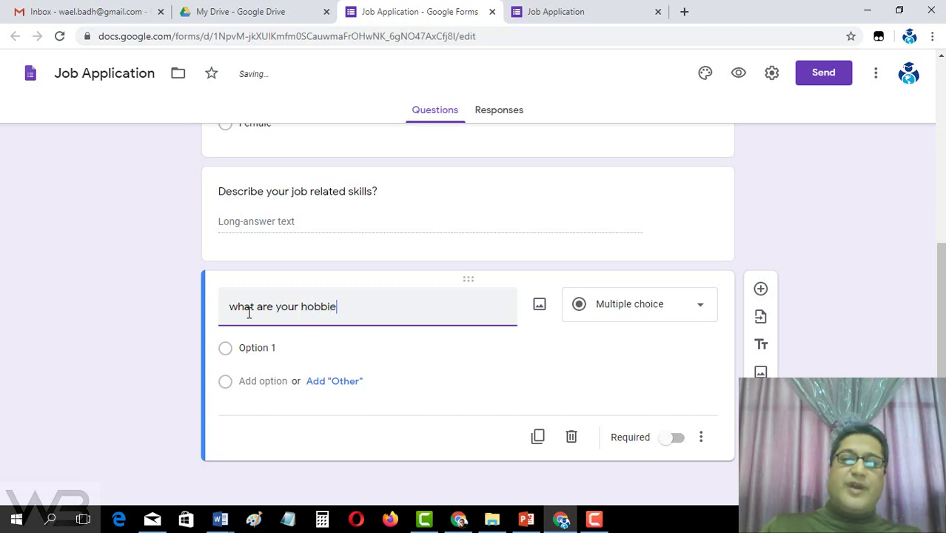
{"action": "type", "text": "s?"}
{"action": "left_click", "coordinate": [252, 346]}
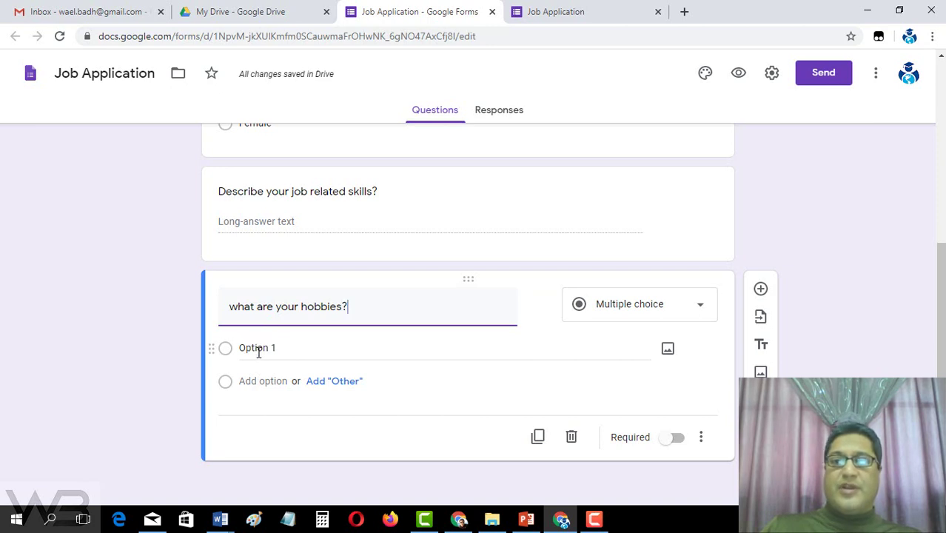
Step: Make the hobbies question Checkboxes with choices Reading, Swimming and Running
{"action": "left_click", "coordinate": [692, 307]}
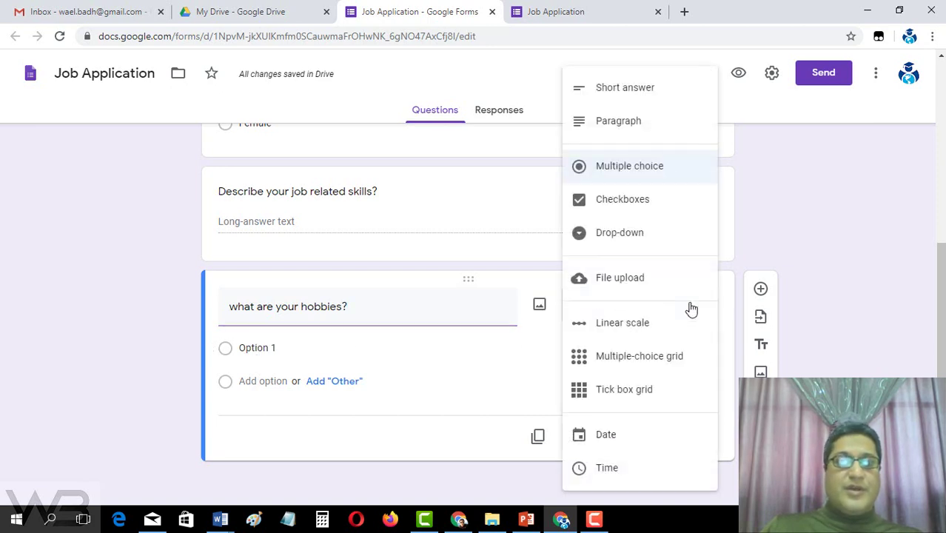
{"action": "left_click", "coordinate": [632, 198]}
{"action": "left_click", "coordinate": [270, 347]}
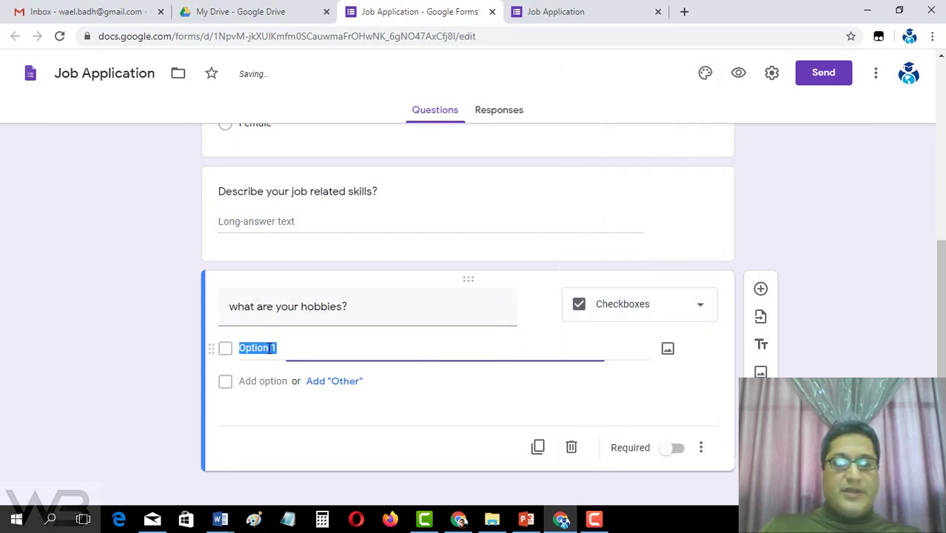
{"action": "type", "text": "Read"}
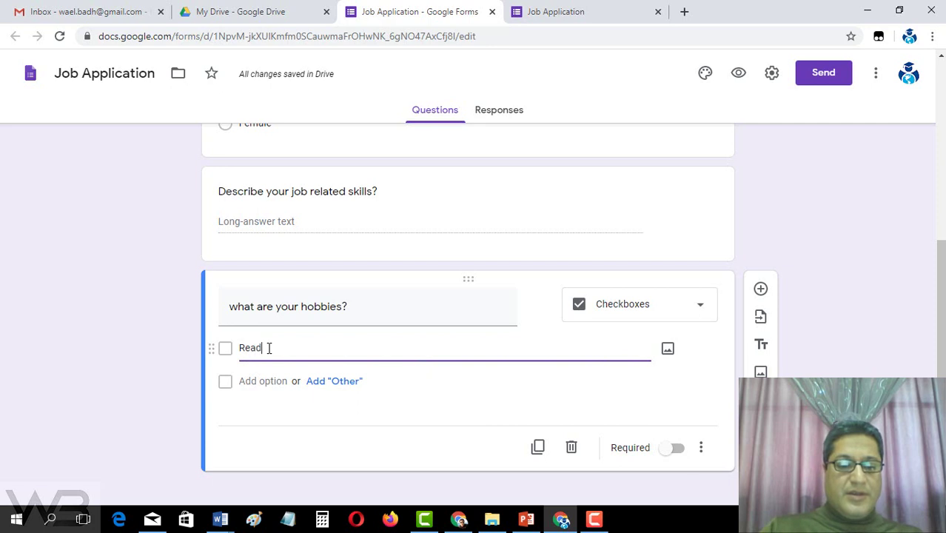
{"action": "type", "text": "ing"}
{"action": "left_click", "coordinate": [256, 381]}
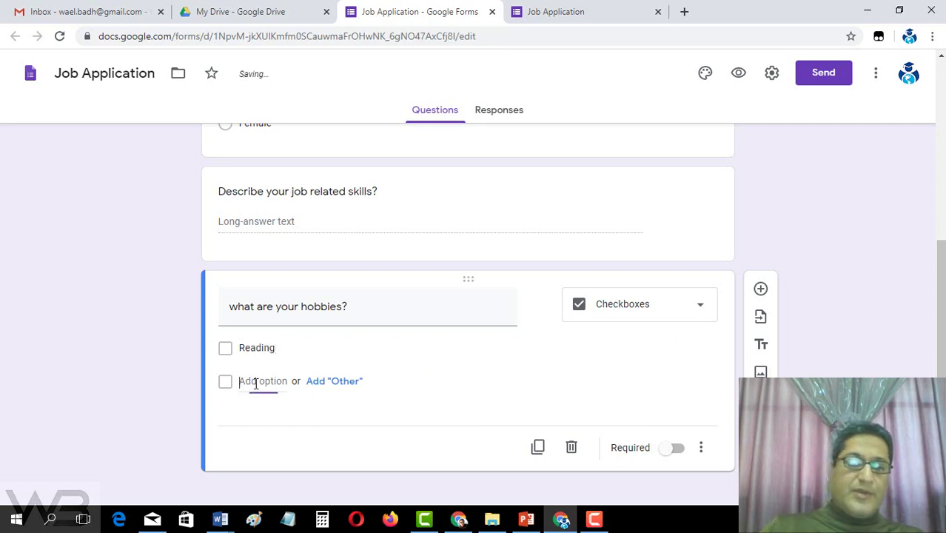
{"action": "type", "text": "Sw"}
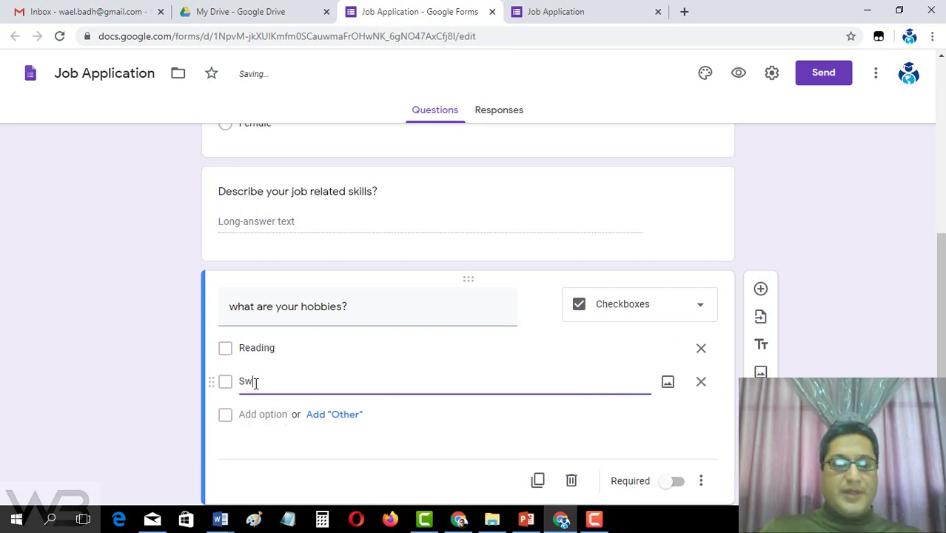
{"action": "type", "text": "imming"}
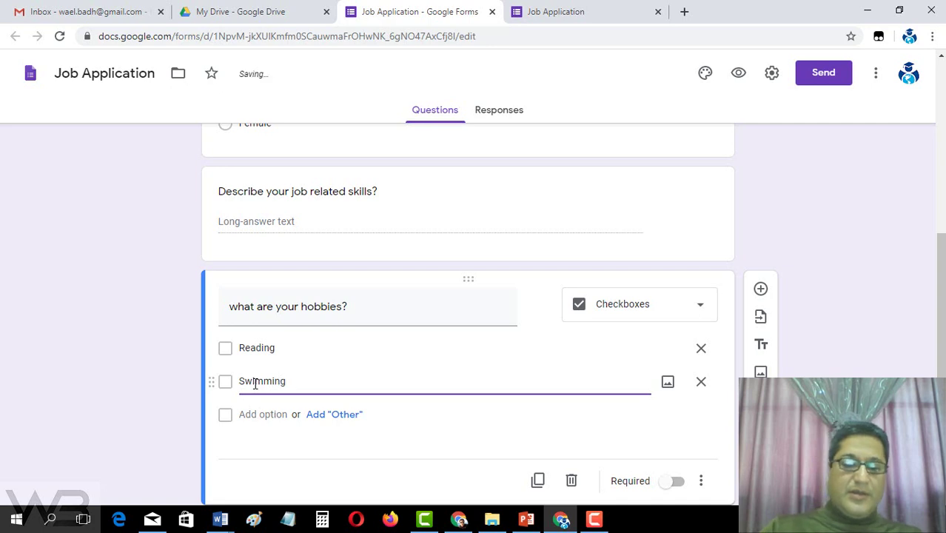
{"action": "left_click", "coordinate": [250, 414]}
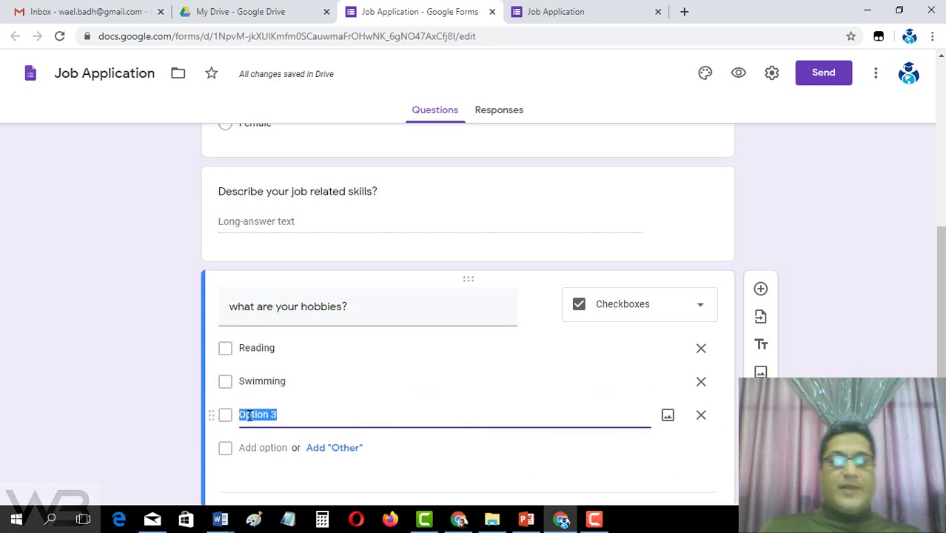
{"action": "type", "text": "Ru"}
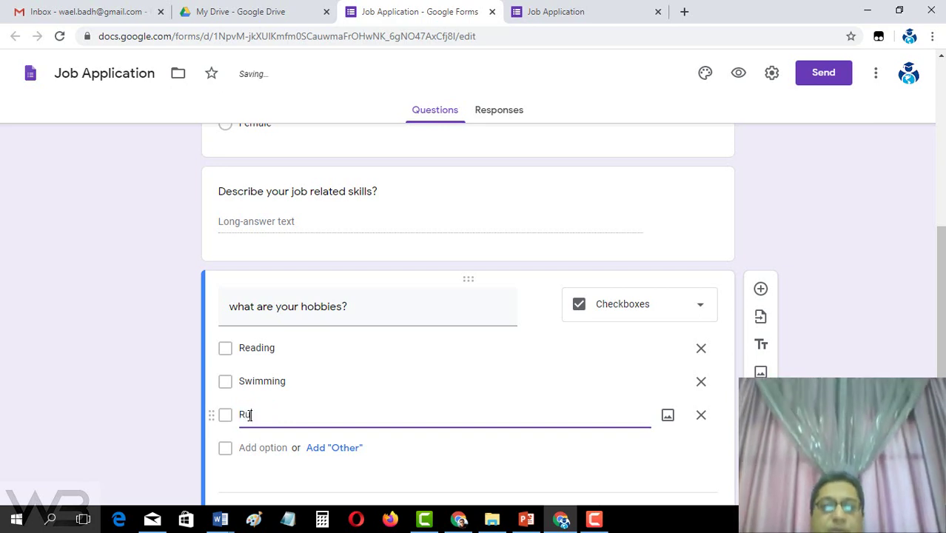
{"action": "type", "text": "nning"}
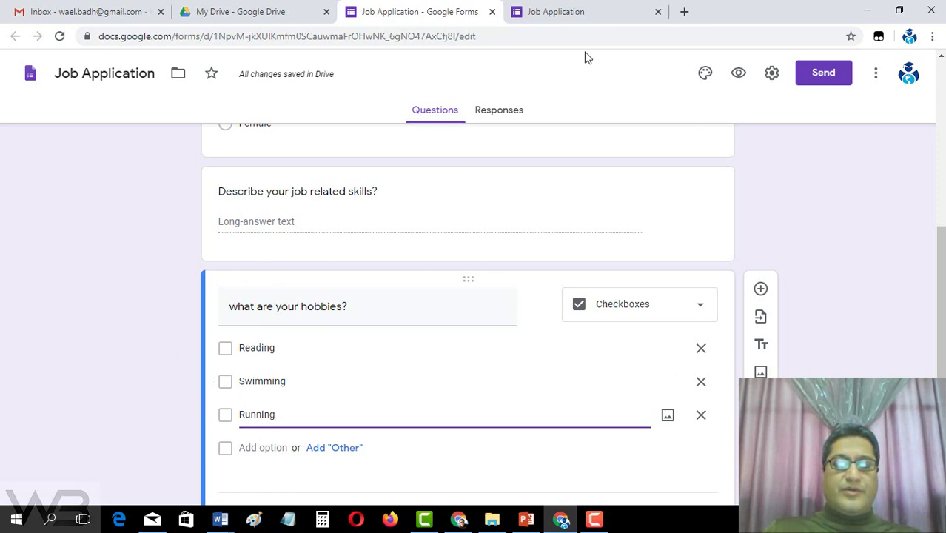
{"action": "left_click", "coordinate": [554, 11]}
{"action": "left_click", "coordinate": [59, 36]}
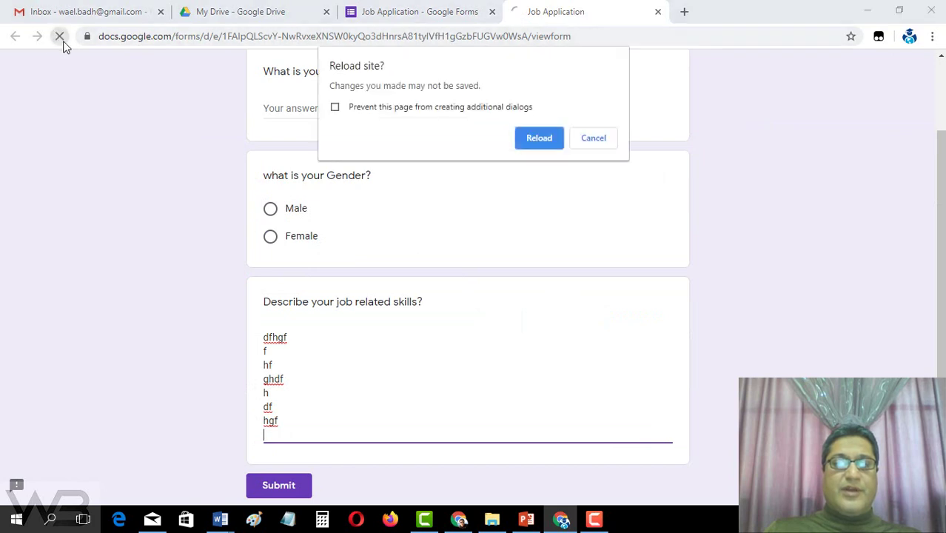
{"action": "left_click", "coordinate": [538, 138]}
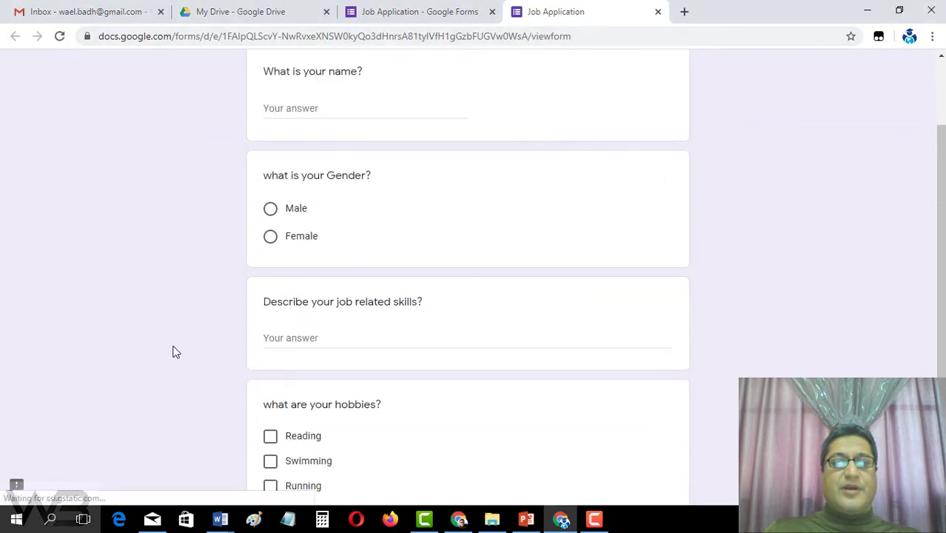
{"action": "scroll", "coordinate": [173, 352], "scroll_direction": "down", "scroll_amount": 2}
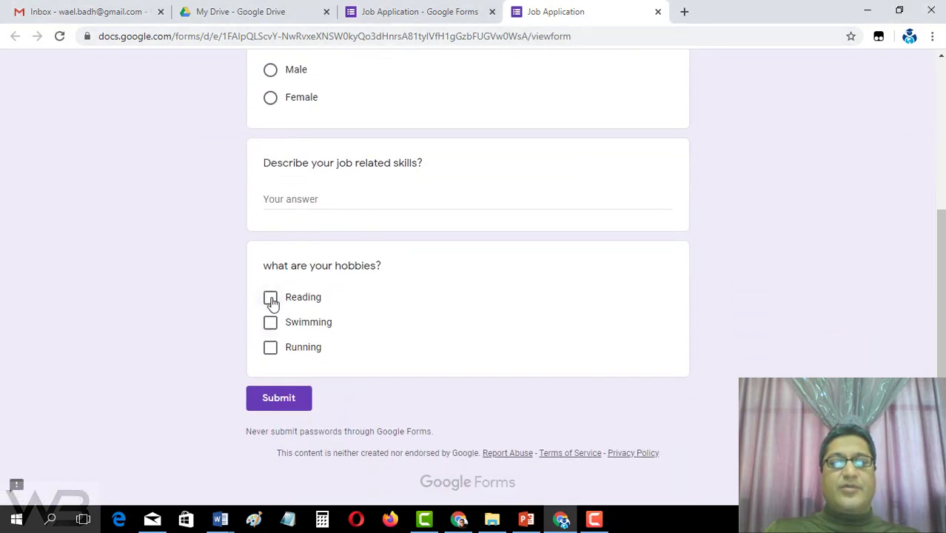
{"action": "left_click", "coordinate": [270, 297]}
{"action": "left_click", "coordinate": [271, 349]}
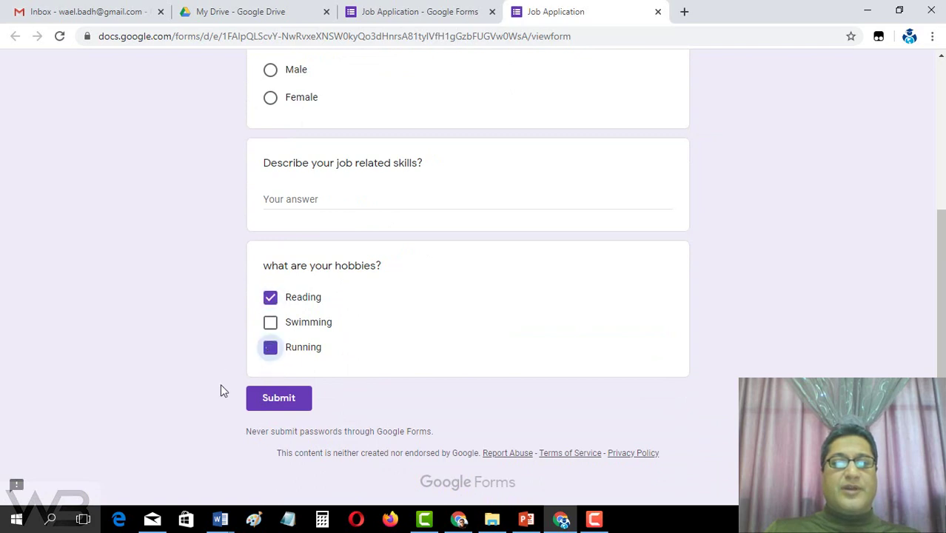
{"action": "left_click", "coordinate": [271, 323]}
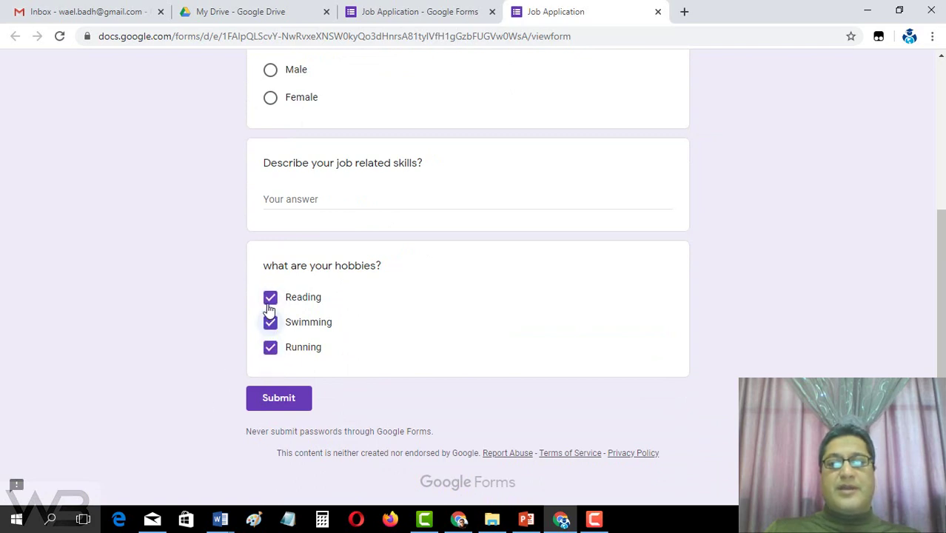
{"action": "left_click", "coordinate": [270, 298]}
{"action": "left_click", "coordinate": [270, 322]}
{"action": "left_click", "coordinate": [268, 348]}
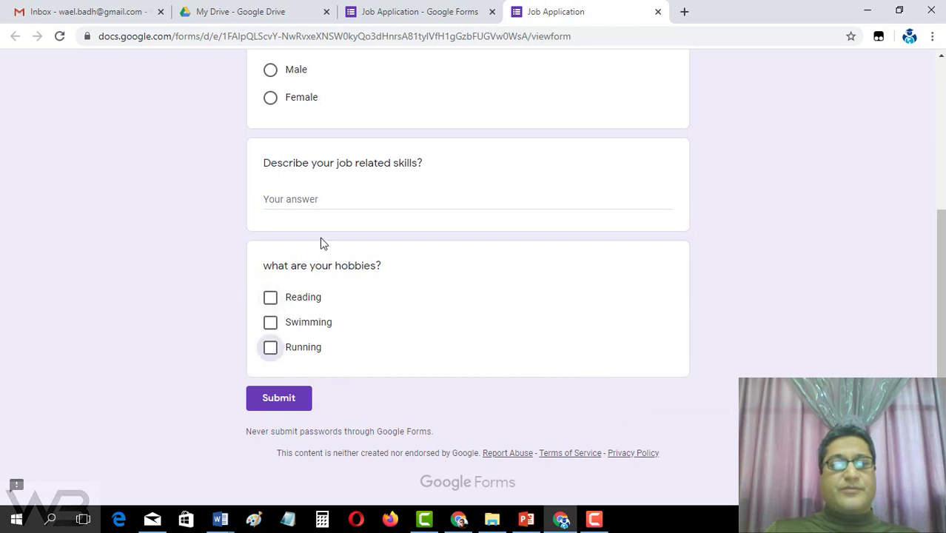
Step: Add a question titled 'where do you live?' and set its type to Drop-down
{"action": "left_click", "coordinate": [409, 13]}
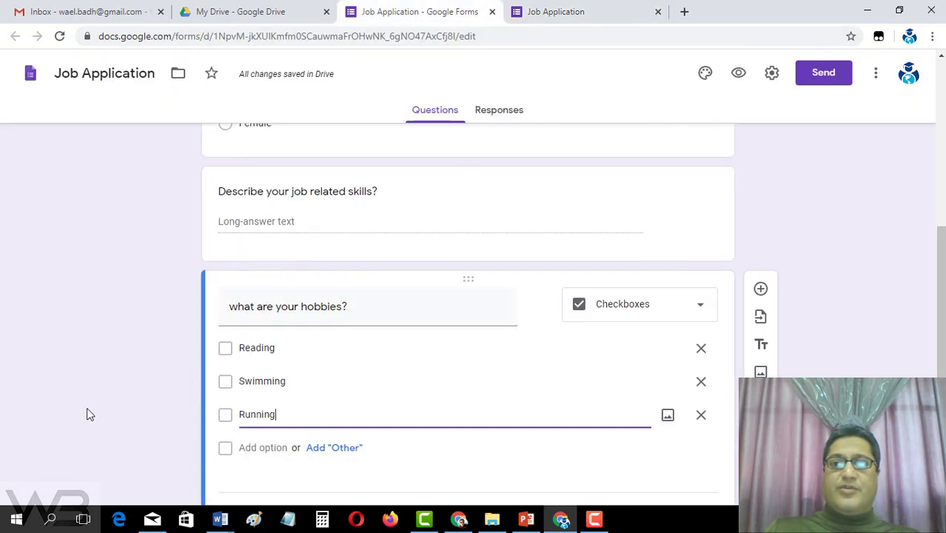
{"action": "scroll", "coordinate": [87, 415], "scroll_direction": "down", "scroll_amount": 1}
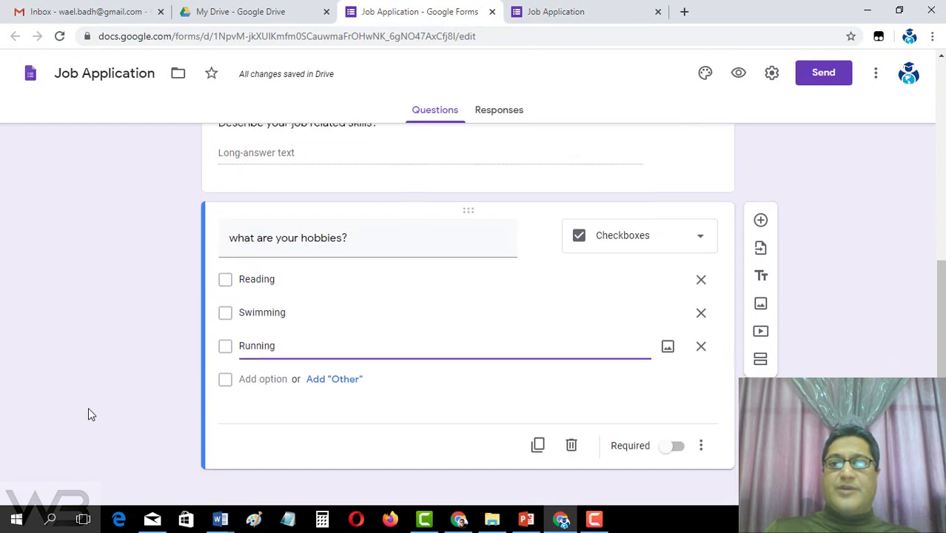
{"action": "left_click", "coordinate": [695, 241]}
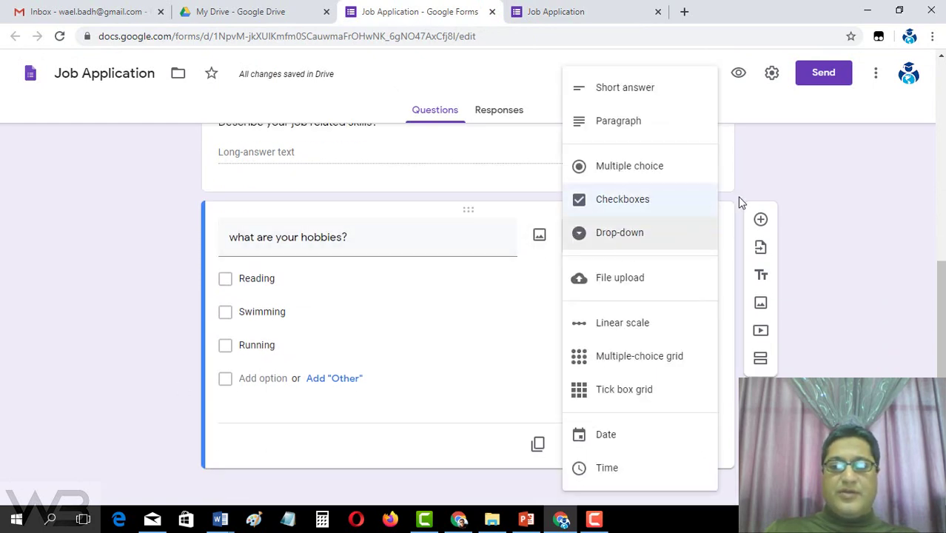
{"action": "left_click", "coordinate": [760, 219]}
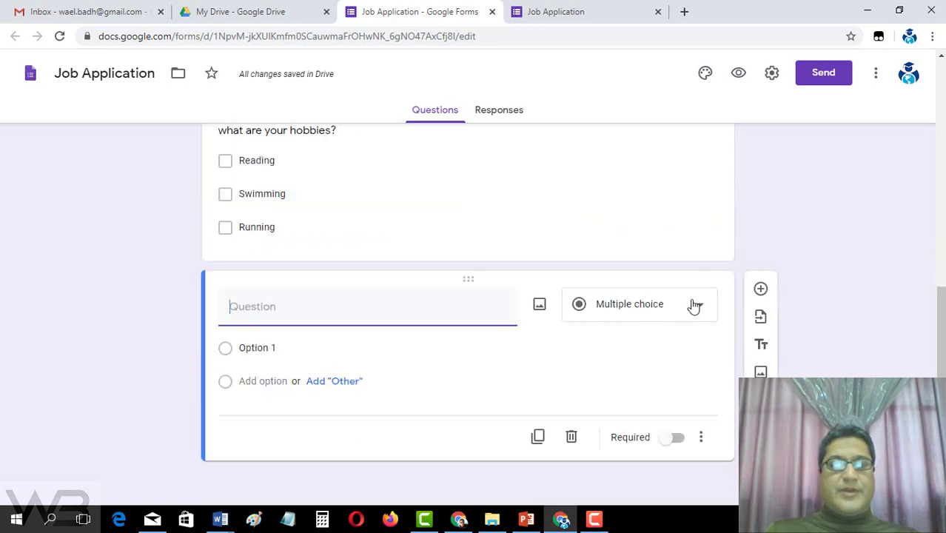
{"action": "left_click", "coordinate": [695, 306]}
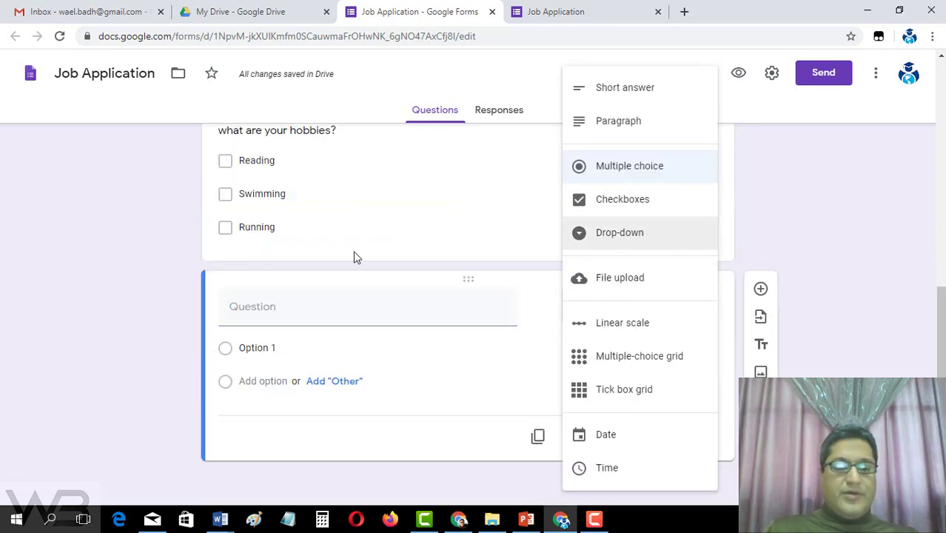
{"action": "left_click", "coordinate": [154, 266]}
{"action": "left_click", "coordinate": [247, 306]}
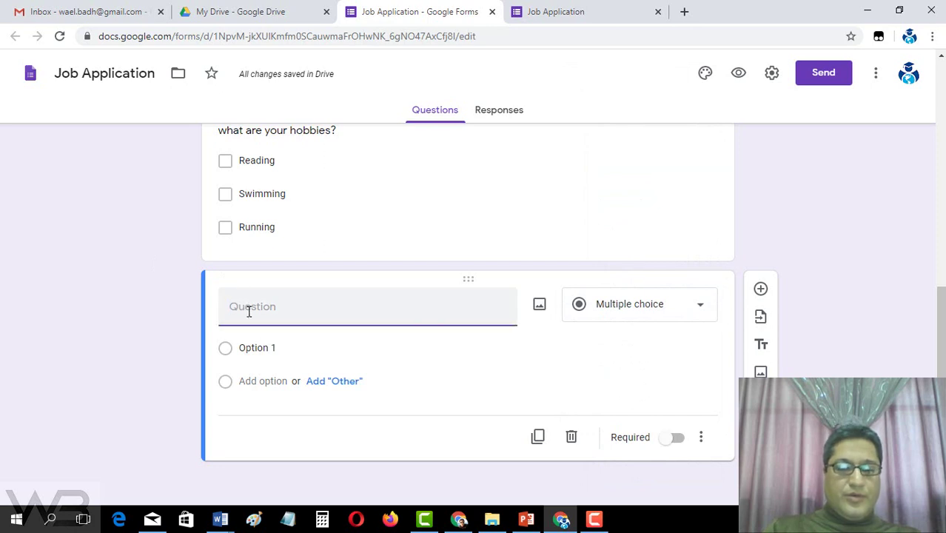
{"action": "type", "text": "wh"}
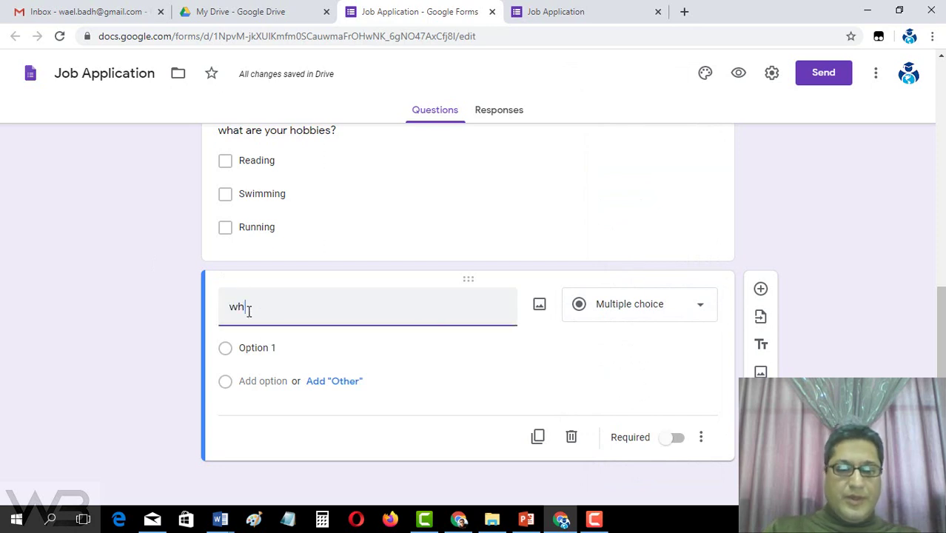
{"action": "type", "text": "ere do "}
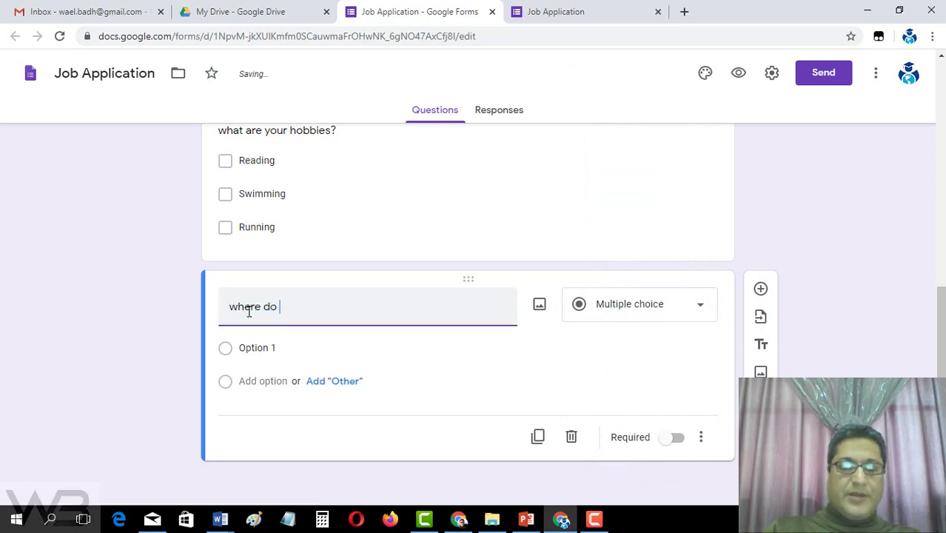
{"action": "type", "text": "you live?"}
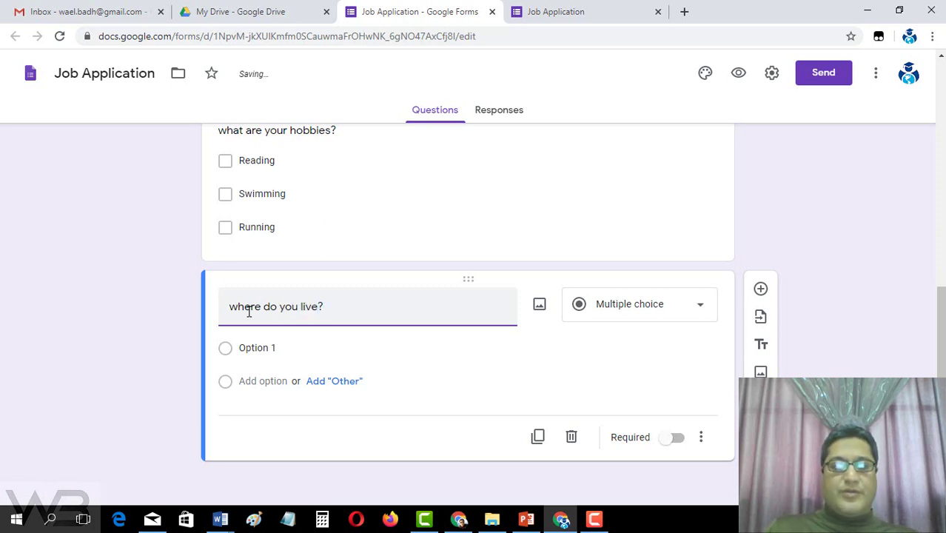
{"action": "left_click", "coordinate": [636, 303]}
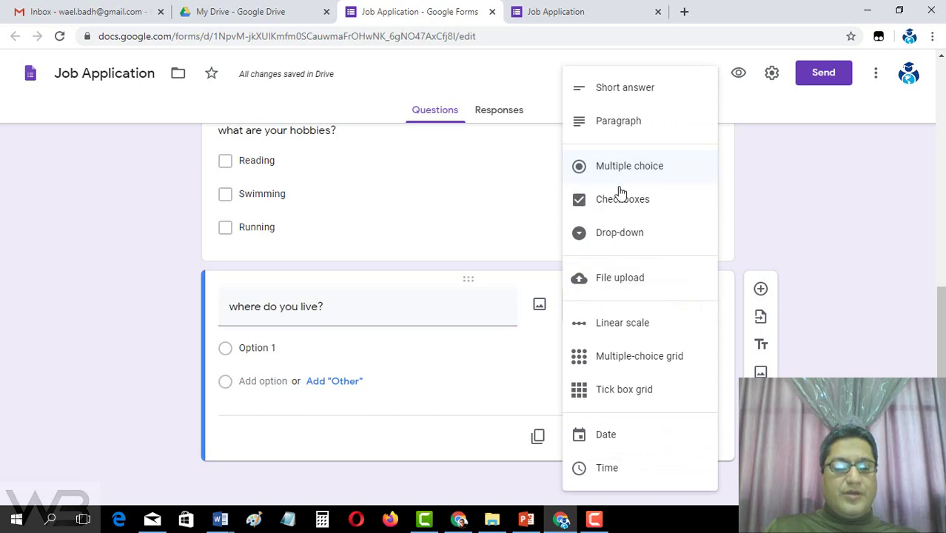
{"action": "left_click", "coordinate": [620, 235]}
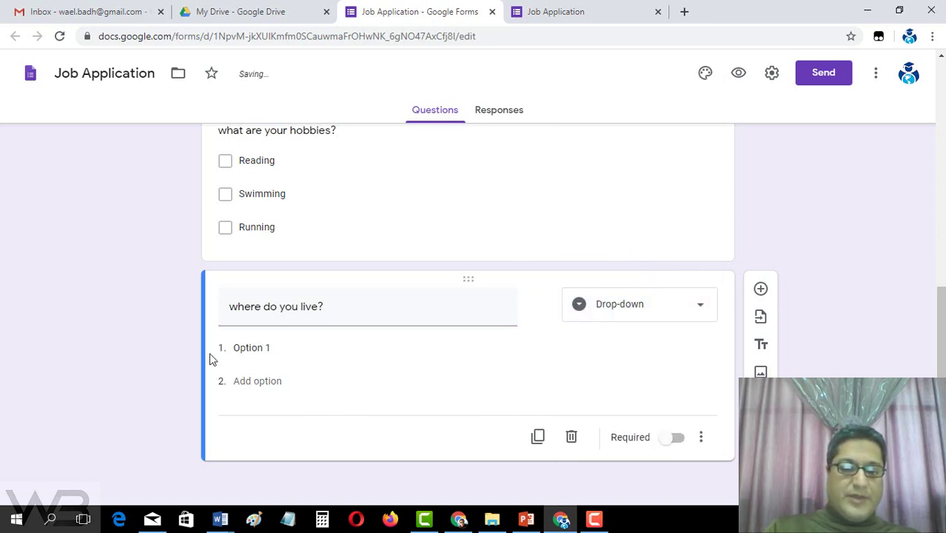
Step: Enter the drop-down options North, Gaza, Middle, KhanYounis and Rafah
{"action": "left_click", "coordinate": [242, 348]}
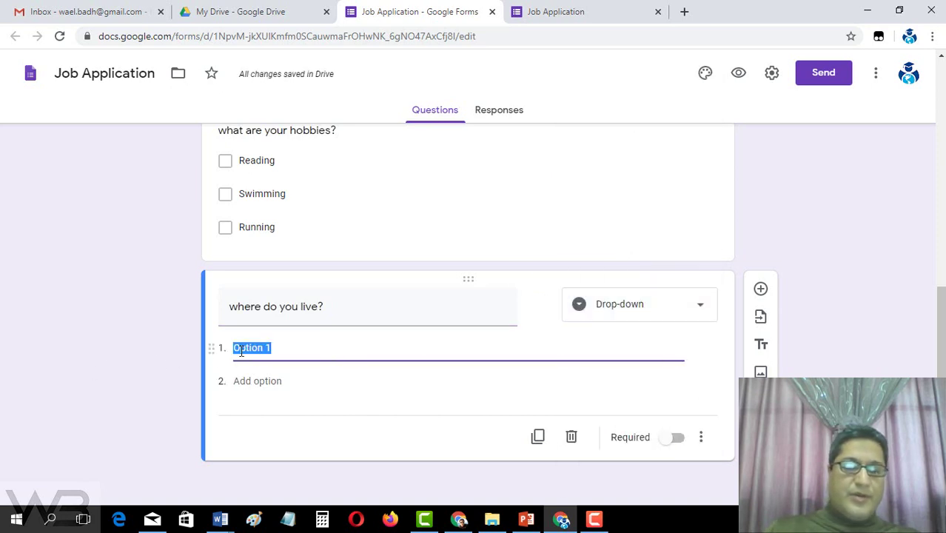
{"action": "type", "text": "No"}
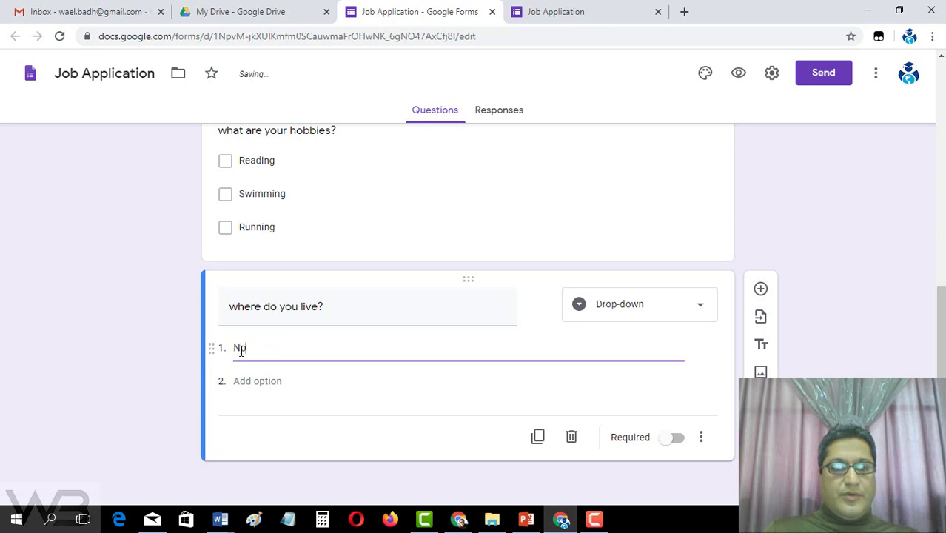
{"action": "type", "text": "rth"}
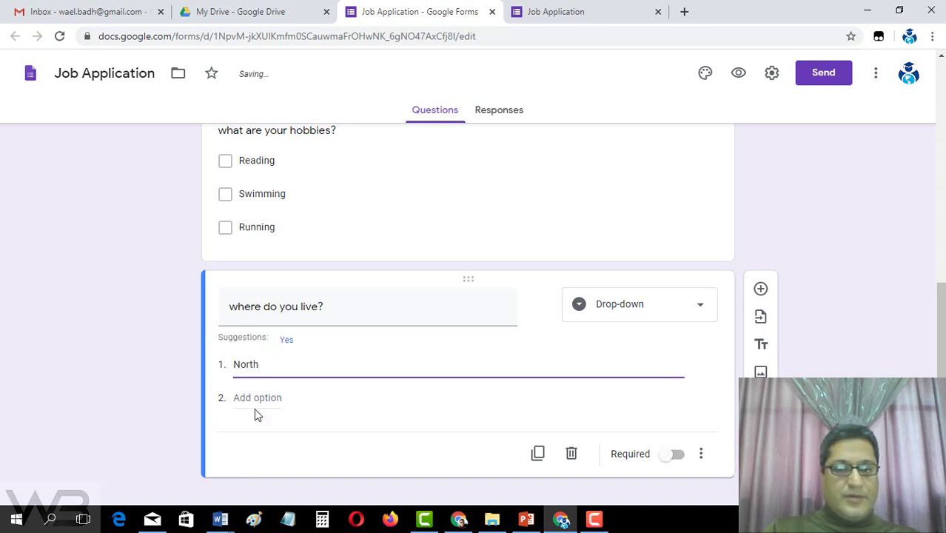
{"action": "left_click", "coordinate": [254, 408]}
{"action": "left_click", "coordinate": [251, 381]}
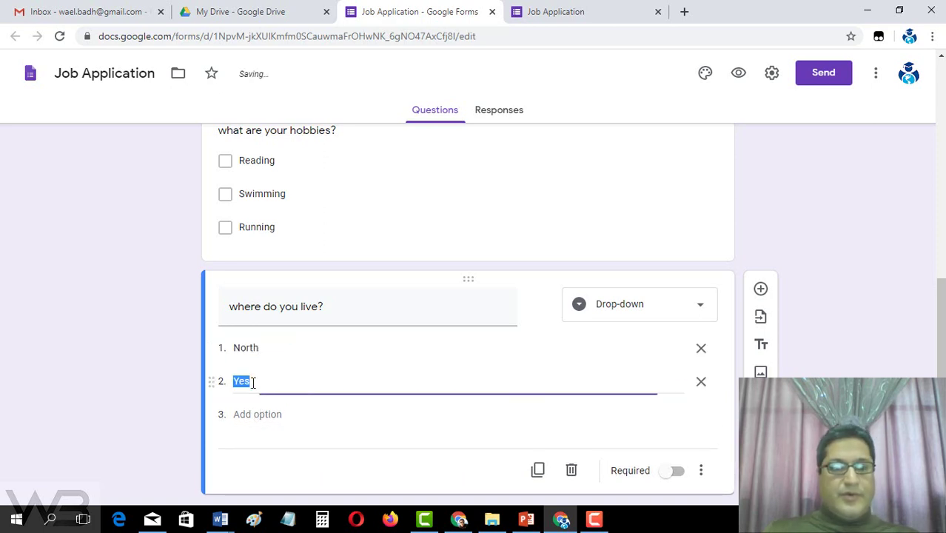
{"action": "type", "text": "Gaz"}
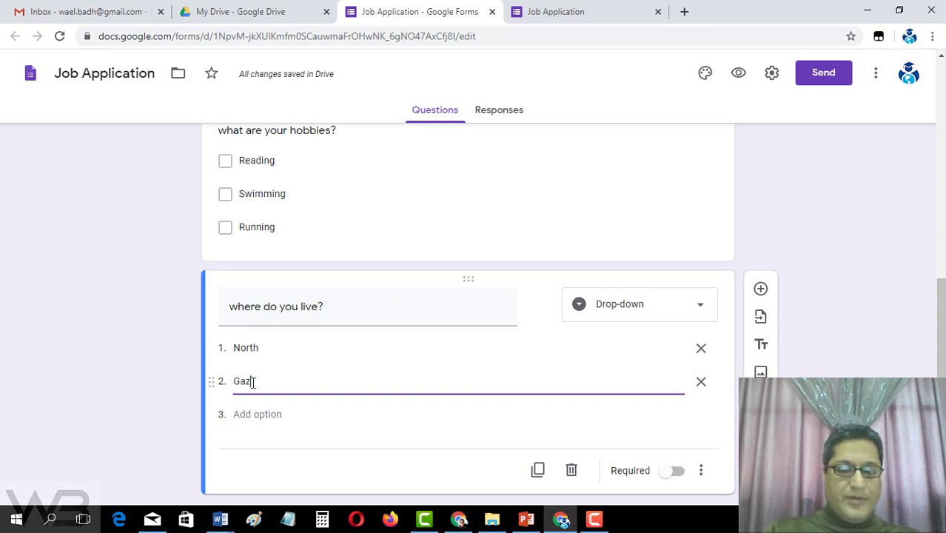
{"action": "type", "text": "a"}
{"action": "left_click", "coordinate": [253, 414]}
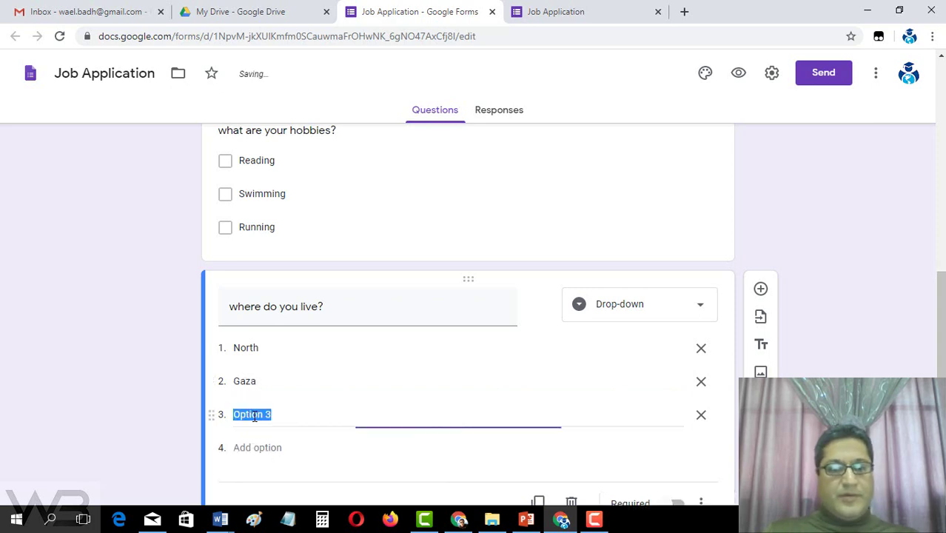
{"action": "type", "text": "Middle"}
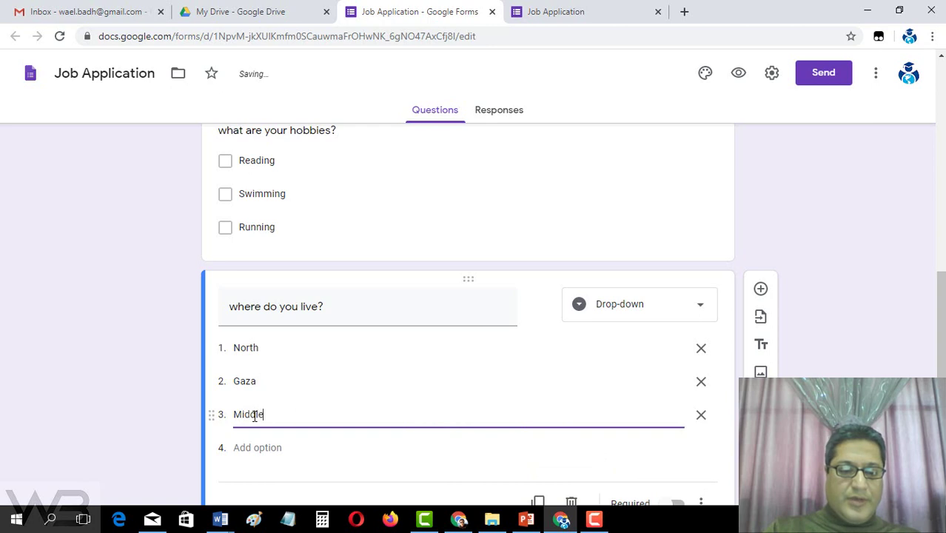
{"action": "left_click", "coordinate": [242, 447]}
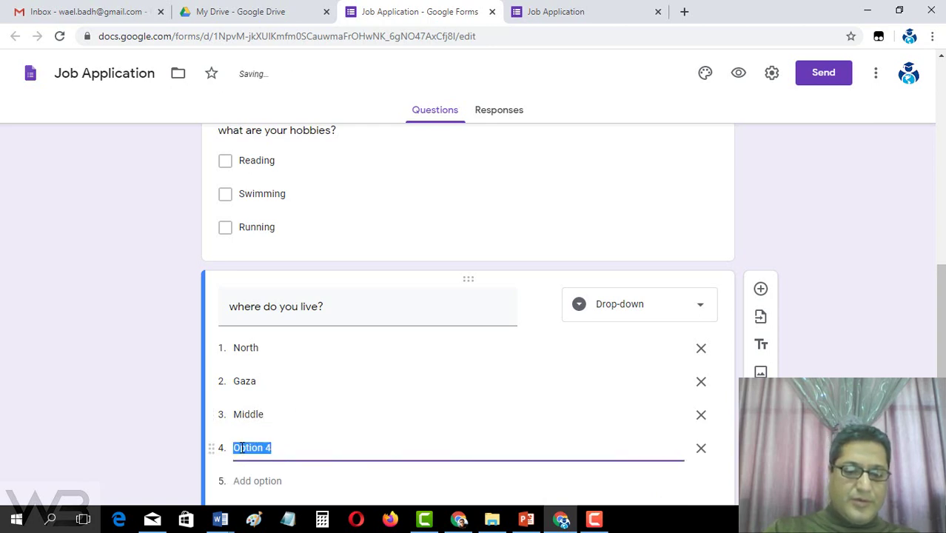
{"action": "type", "text": "Khan"}
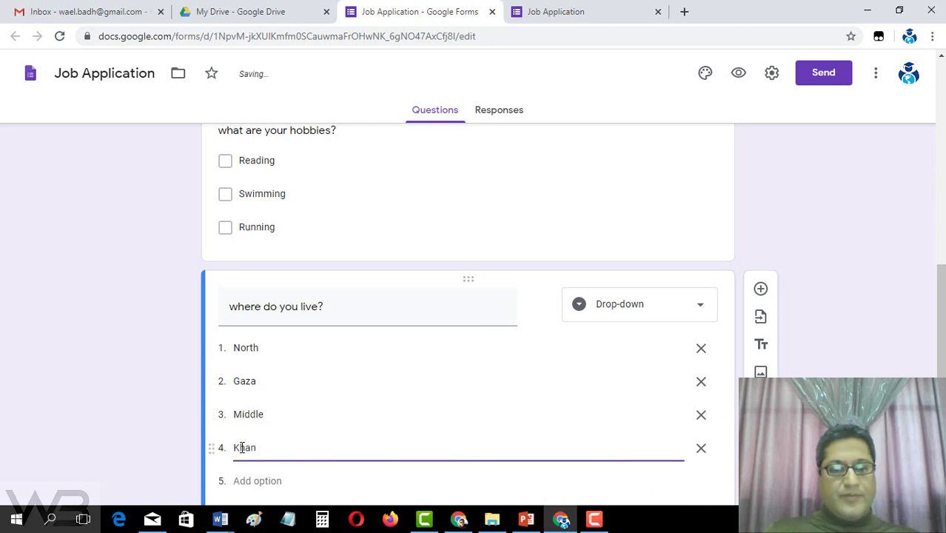
{"action": "type", "text": "Younis"}
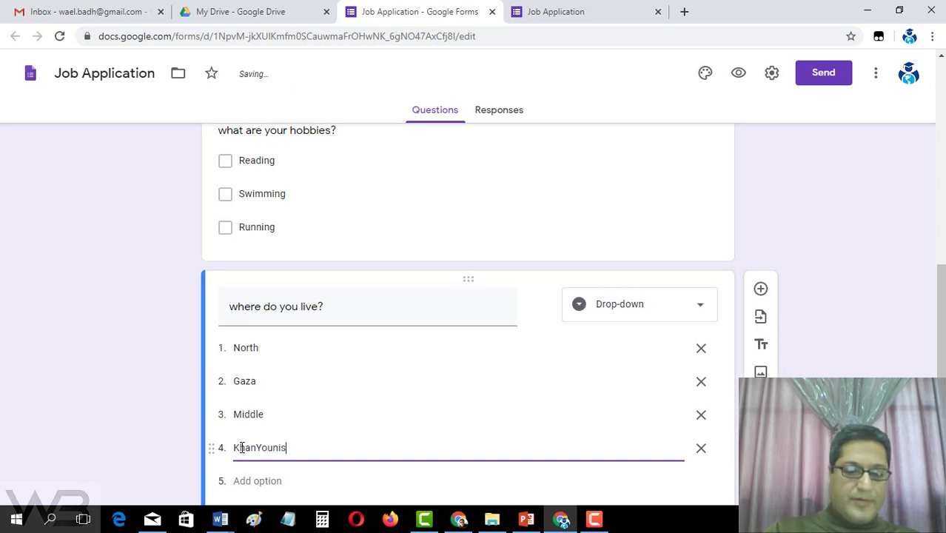
{"action": "scroll", "coordinate": [244, 429], "scroll_direction": "down", "scroll_amount": 2}
{"action": "left_click", "coordinate": [252, 383]}
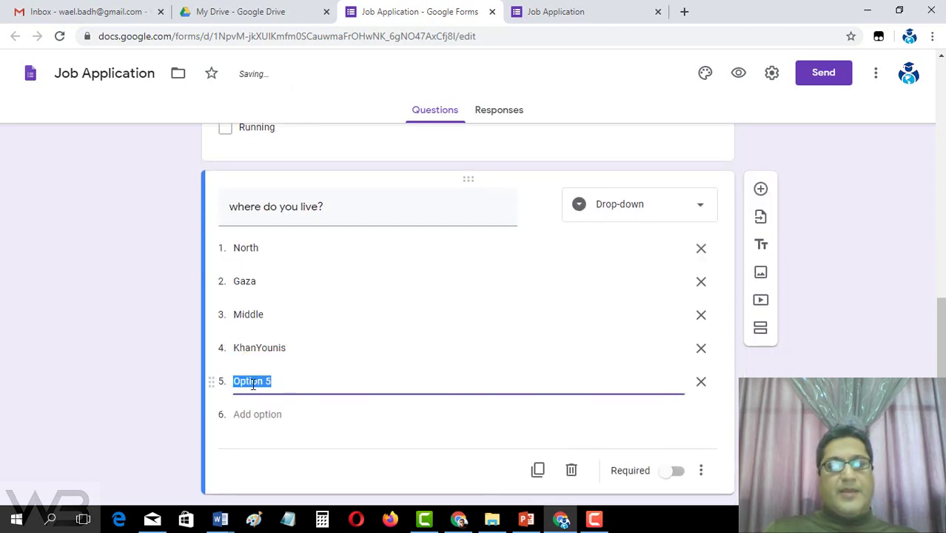
{"action": "type", "text": "Rafah"}
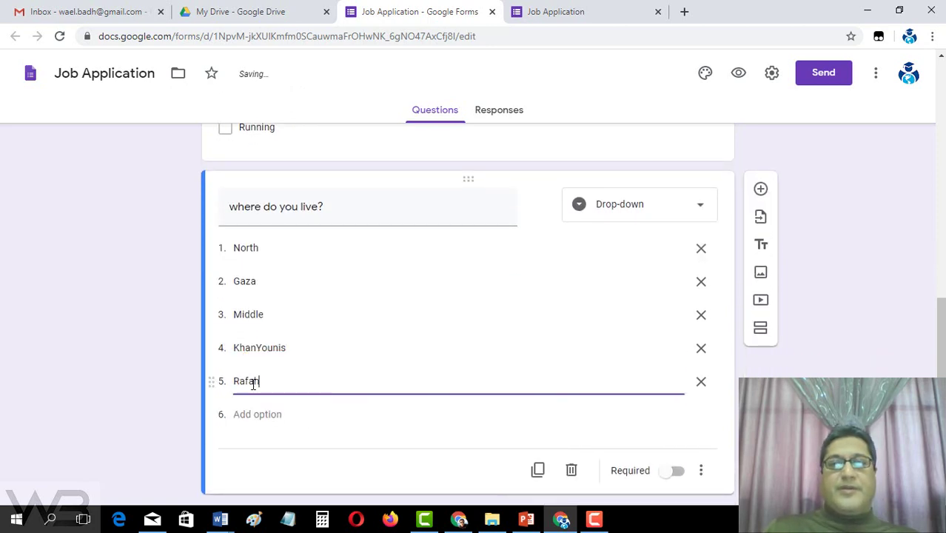
{"action": "left_click", "coordinate": [53, 327]}
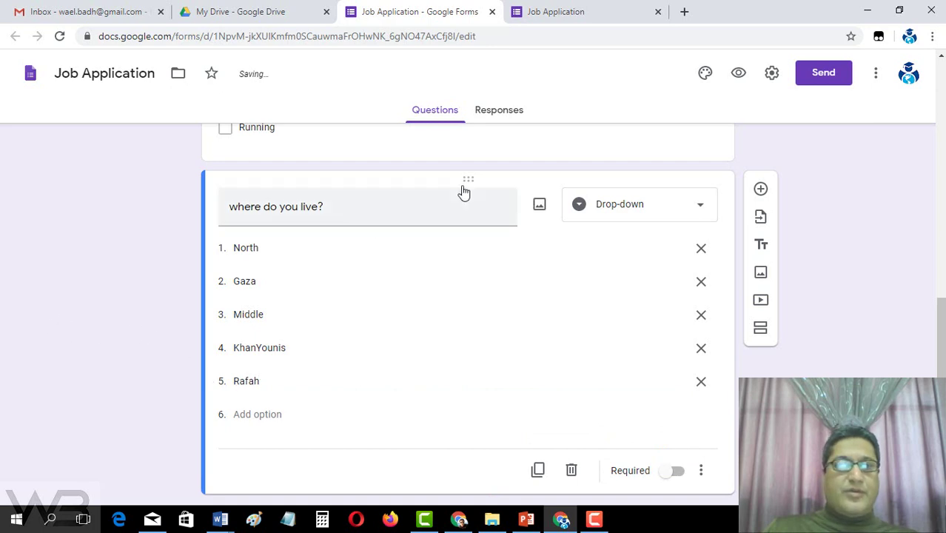
Step: Reload the live form and check that the location drop-down lists all five areas
{"action": "left_click", "coordinate": [573, 11]}
{"action": "left_click", "coordinate": [59, 35]}
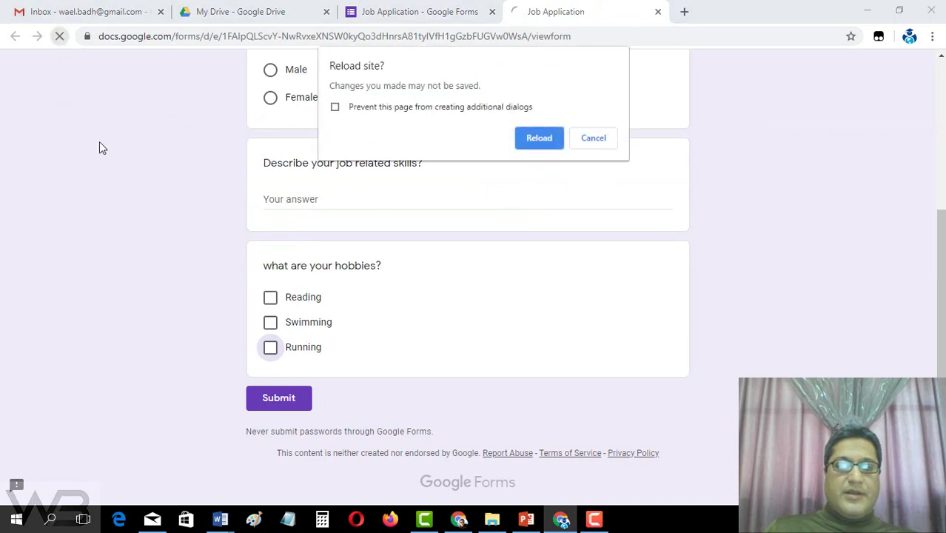
{"action": "left_click", "coordinate": [535, 136]}
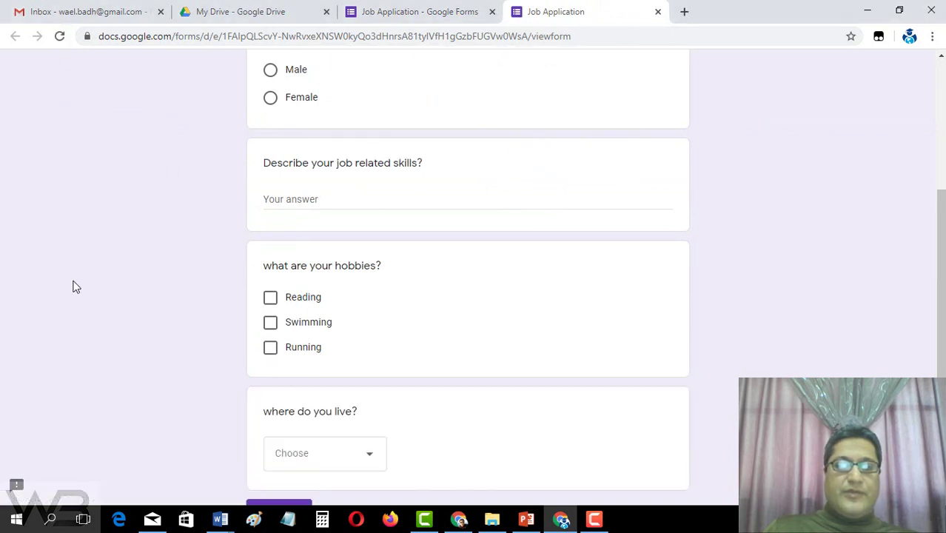
{"action": "scroll", "coordinate": [111, 304], "scroll_direction": "down", "scroll_amount": 2}
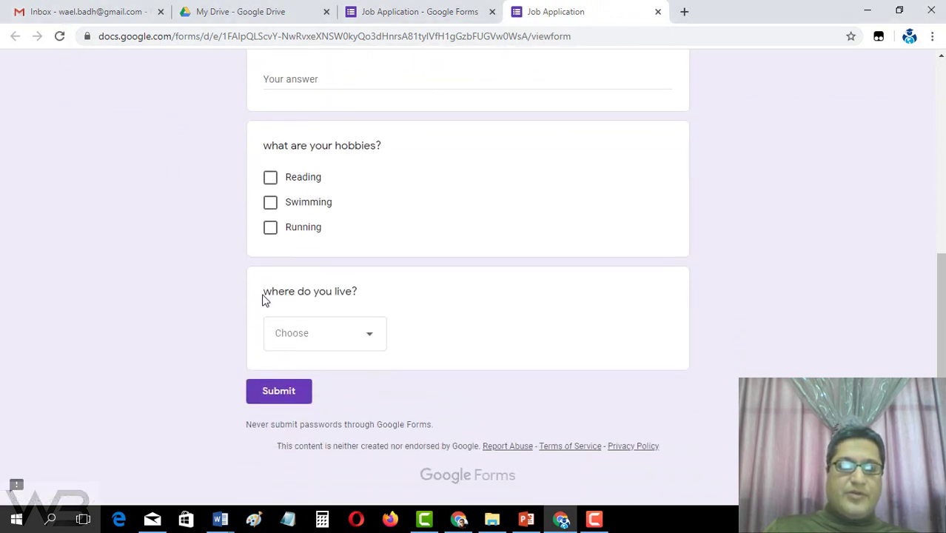
{"action": "left_click_drag", "start_coordinate": [263, 293], "coordinate": [369, 293]}
{"action": "left_click", "coordinate": [186, 304]}
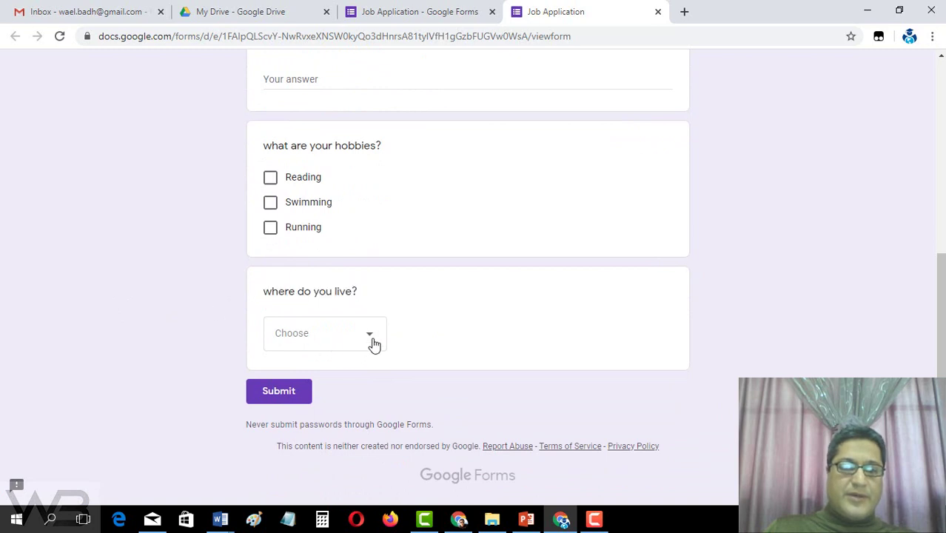
{"action": "left_click", "coordinate": [373, 342]}
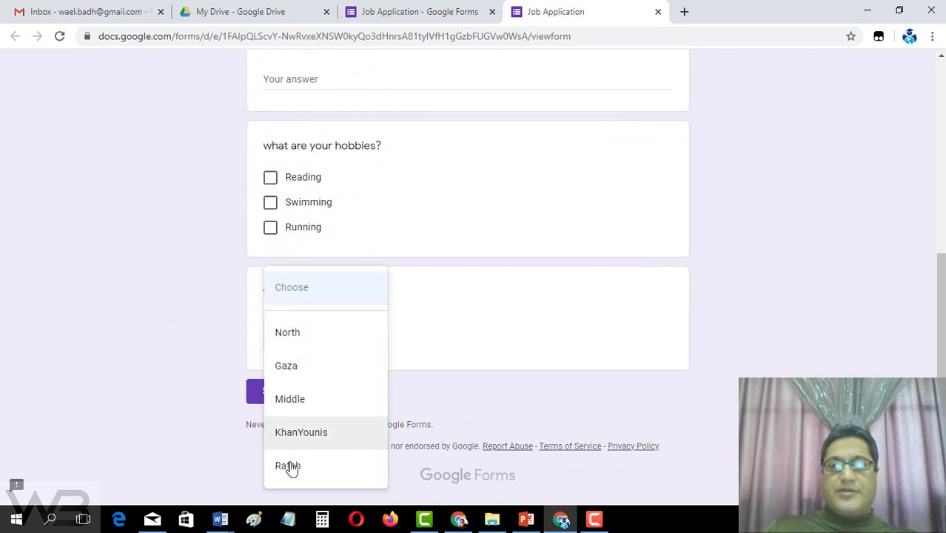
{"action": "left_click", "coordinate": [143, 299]}
Step: Add a sixth question 'what is your birthday' as a Date question
{"action": "left_click", "coordinate": [400, 12]}
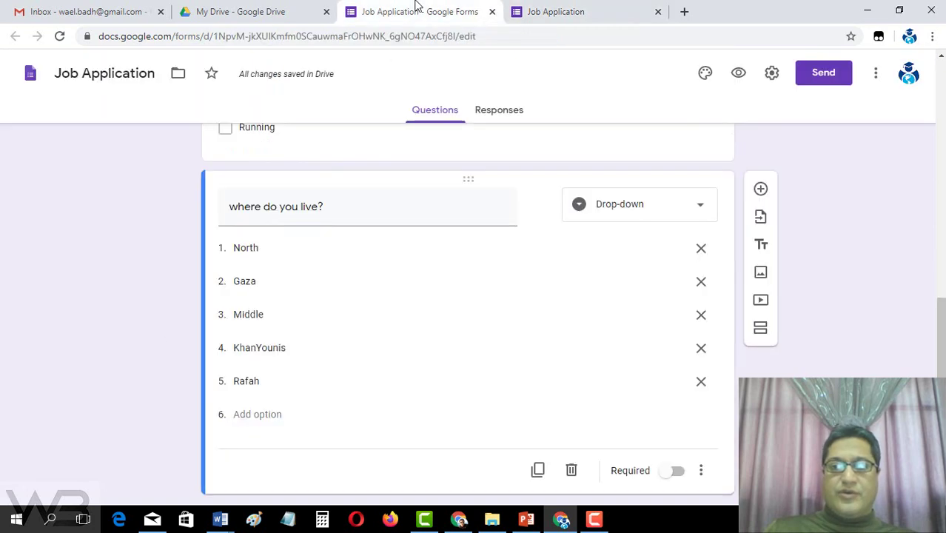
{"action": "left_click", "coordinate": [703, 211]}
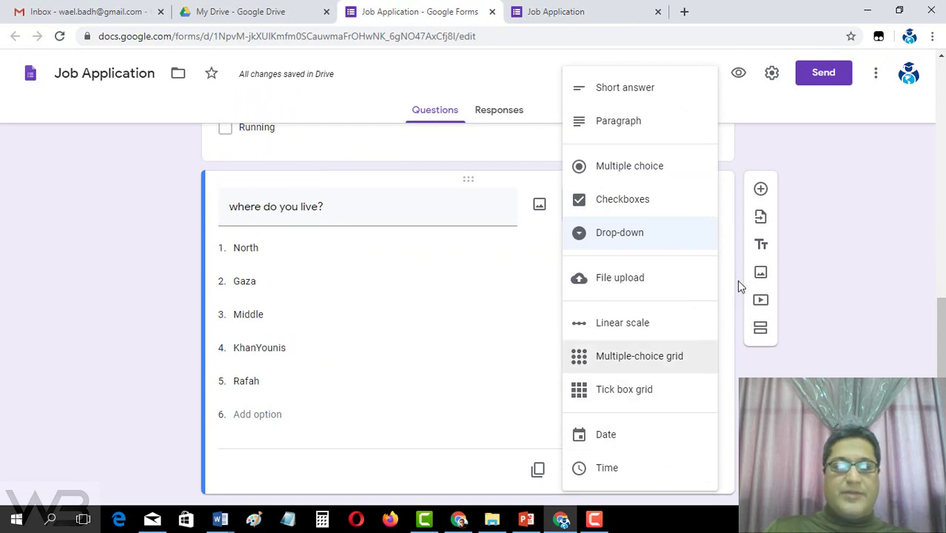
{"action": "left_click", "coordinate": [834, 178]}
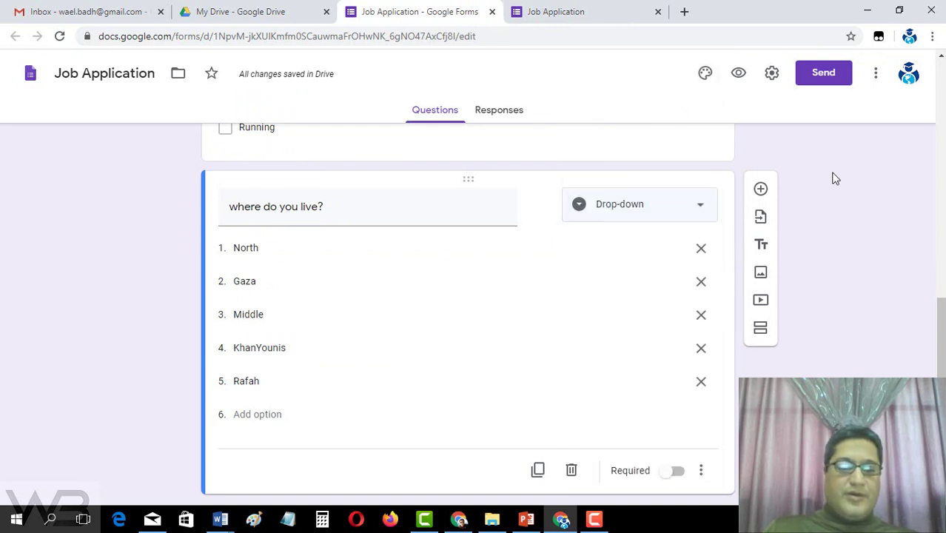
{"action": "left_click", "coordinate": [761, 189]}
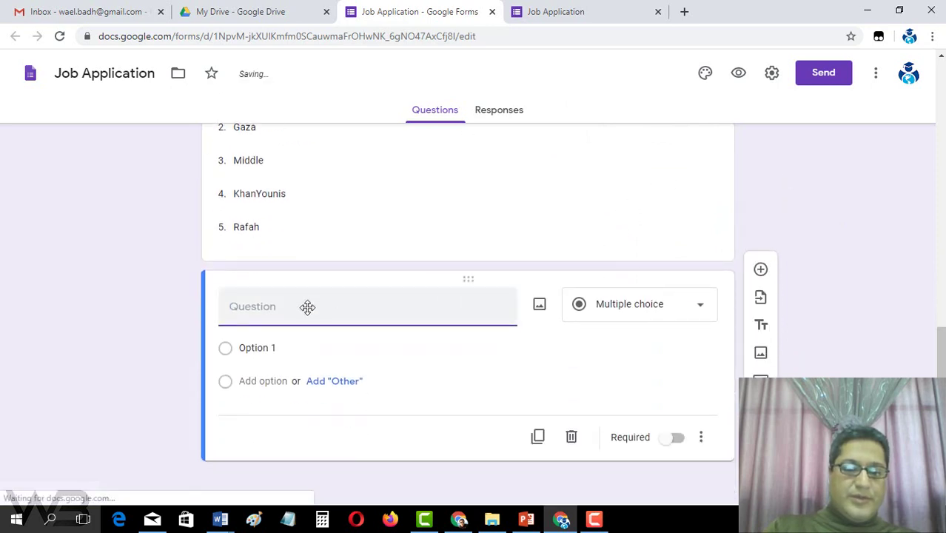
{"action": "type", "text": "W"}
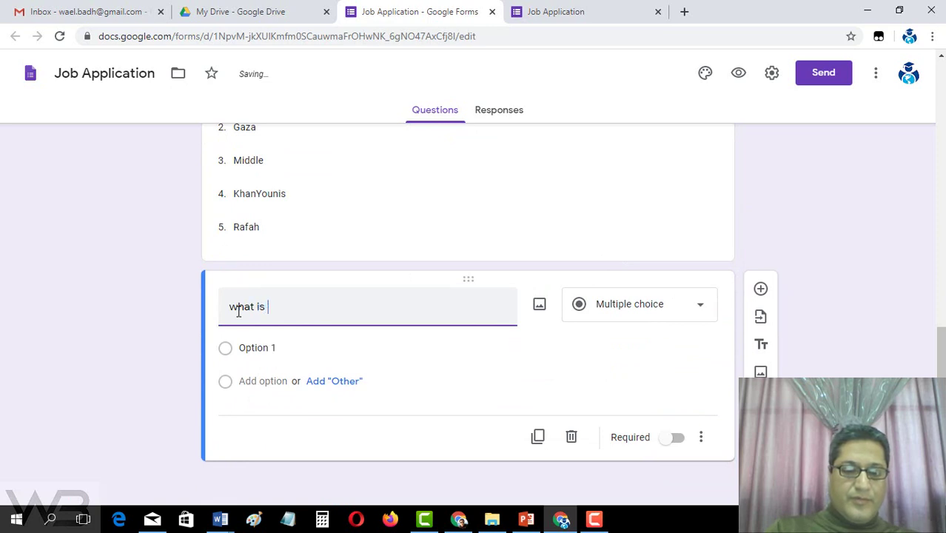
{"action": "type", "text": "your bi"}
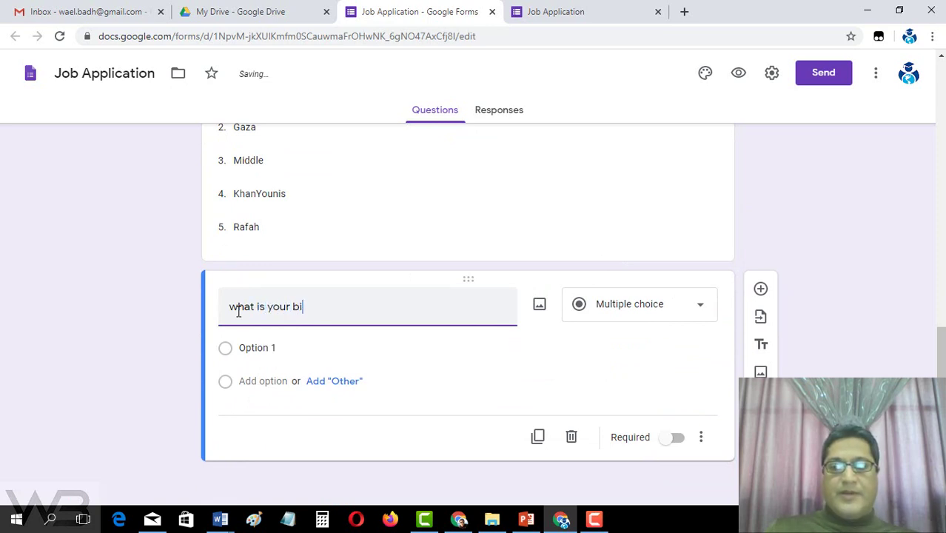
{"action": "type", "text": "rthday"}
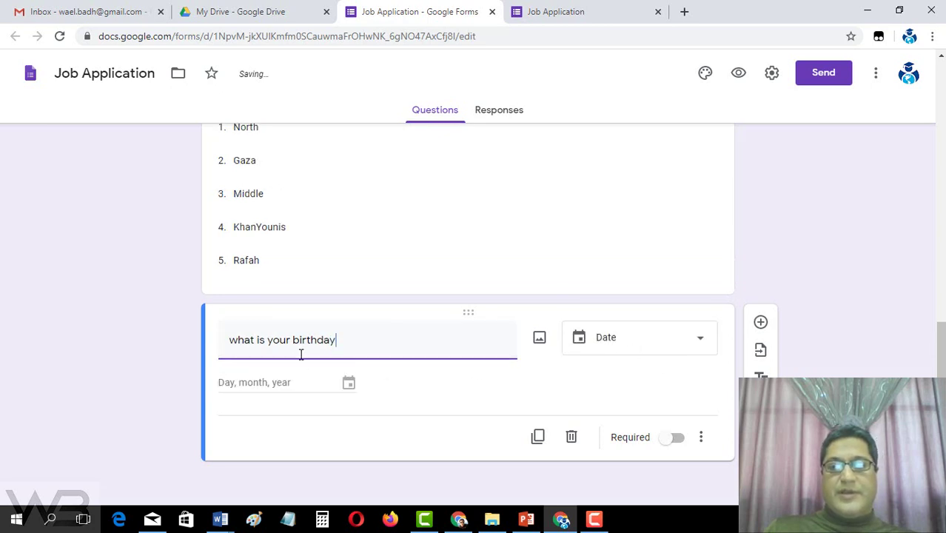
{"action": "double_click", "coordinate": [307, 339]}
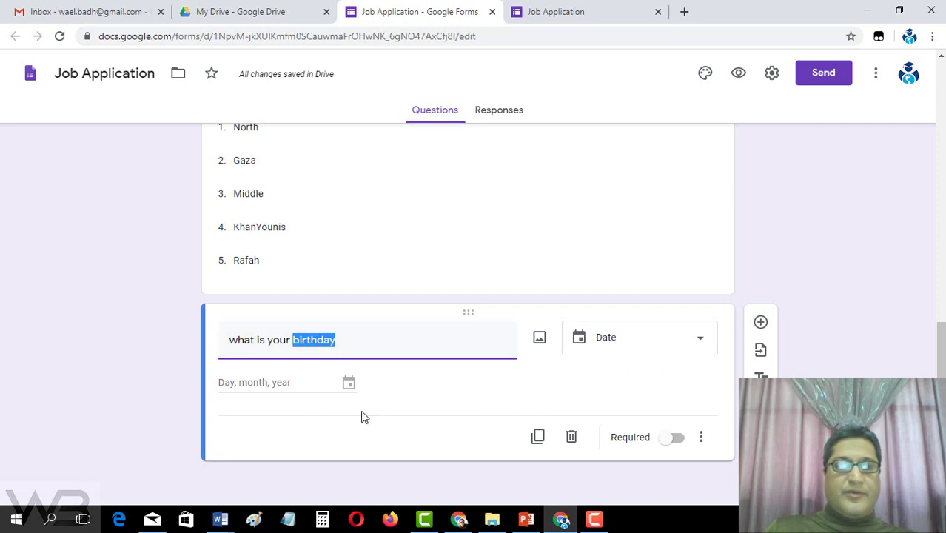
{"action": "left_click", "coordinate": [138, 370]}
{"action": "left_click", "coordinate": [569, 11]}
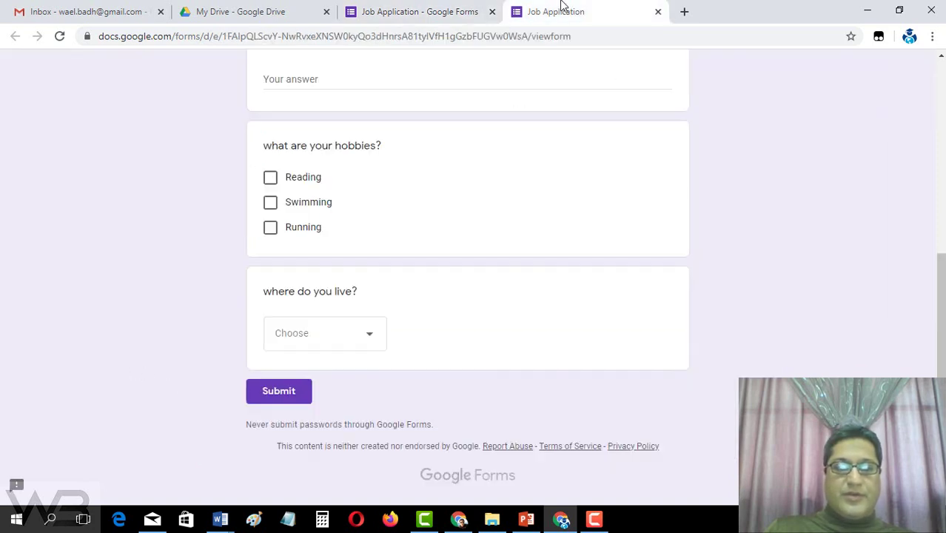
{"action": "left_click", "coordinate": [59, 36]}
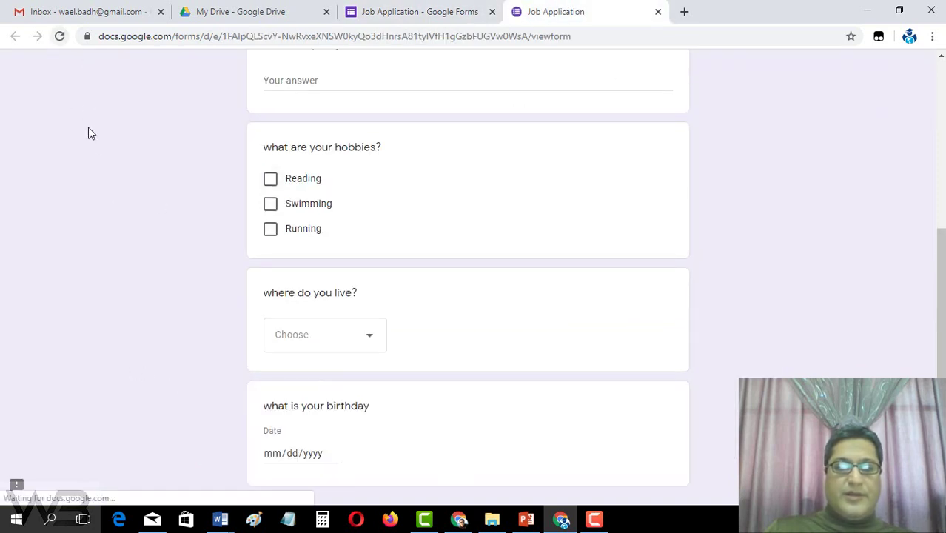
{"action": "scroll", "coordinate": [200, 359], "scroll_direction": "down", "scroll_amount": 2}
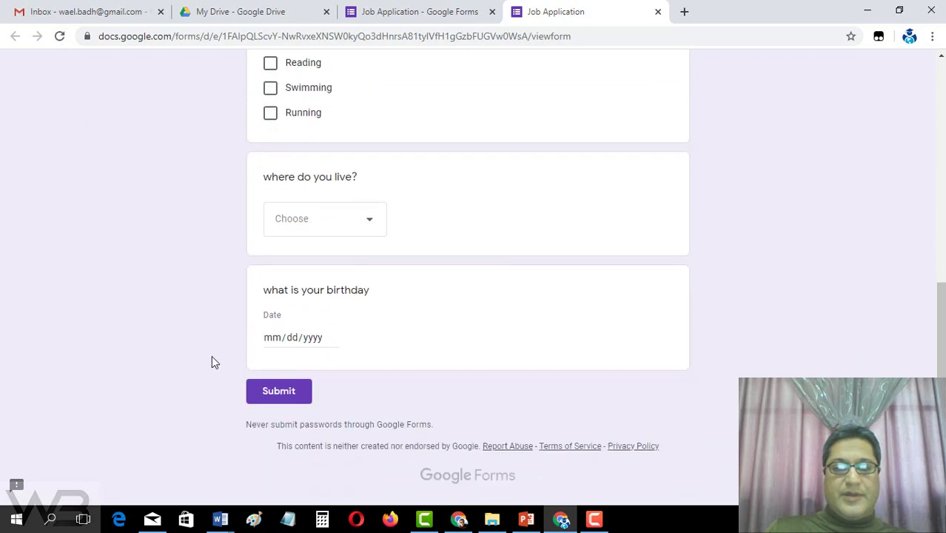
{"action": "left_click", "coordinate": [332, 340]}
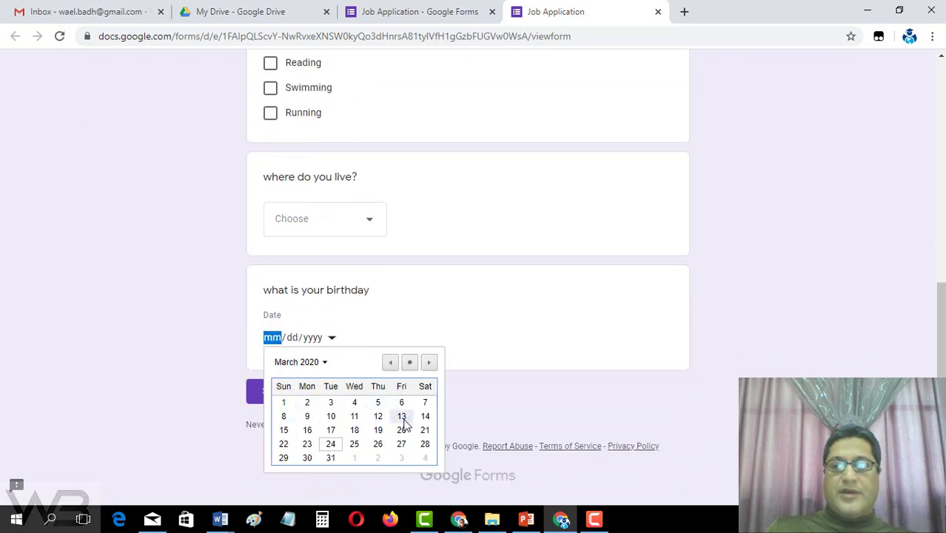
{"action": "left_click", "coordinate": [209, 346]}
{"action": "left_click", "coordinate": [458, 10]}
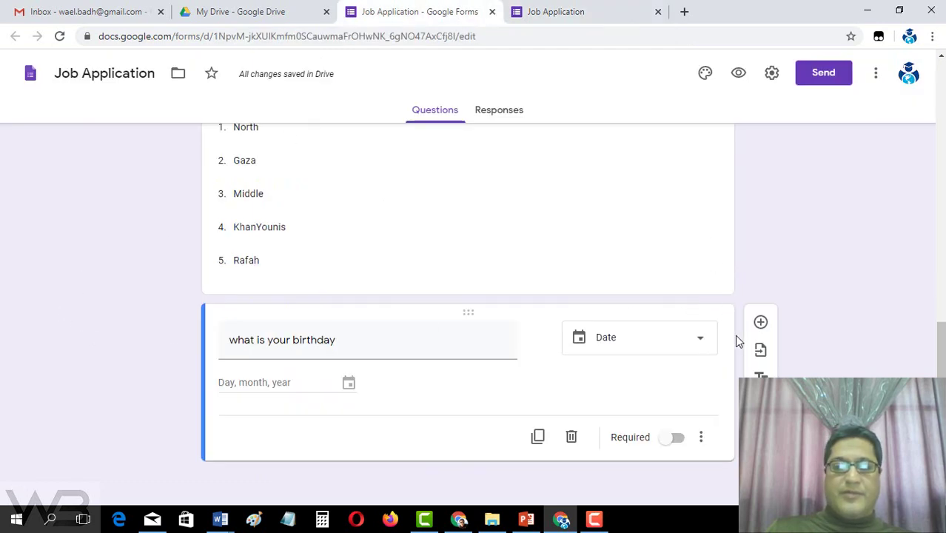
Step: Add a seventh question 'at any time do you like to work?' with the Time answer type
{"action": "left_click", "coordinate": [690, 341]}
{"action": "left_click", "coordinate": [688, 340]}
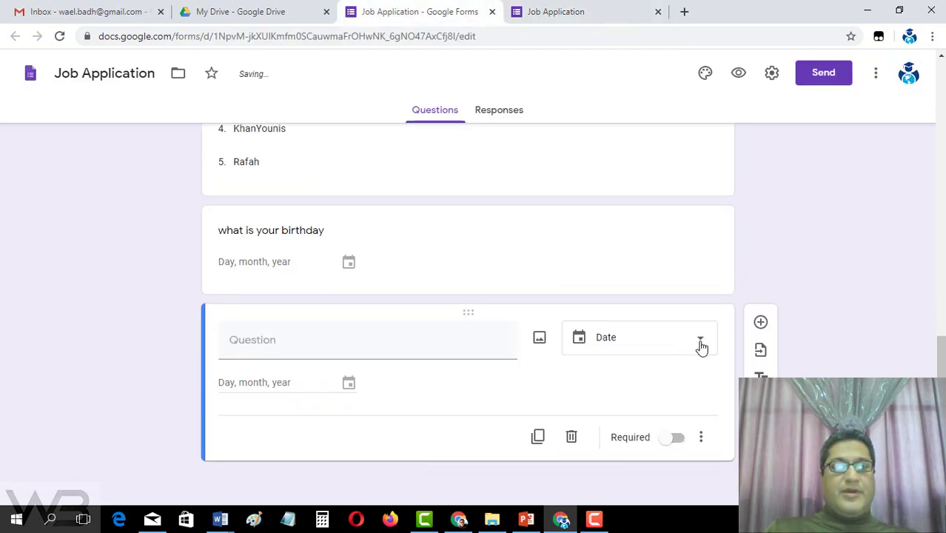
{"action": "left_click", "coordinate": [700, 344]}
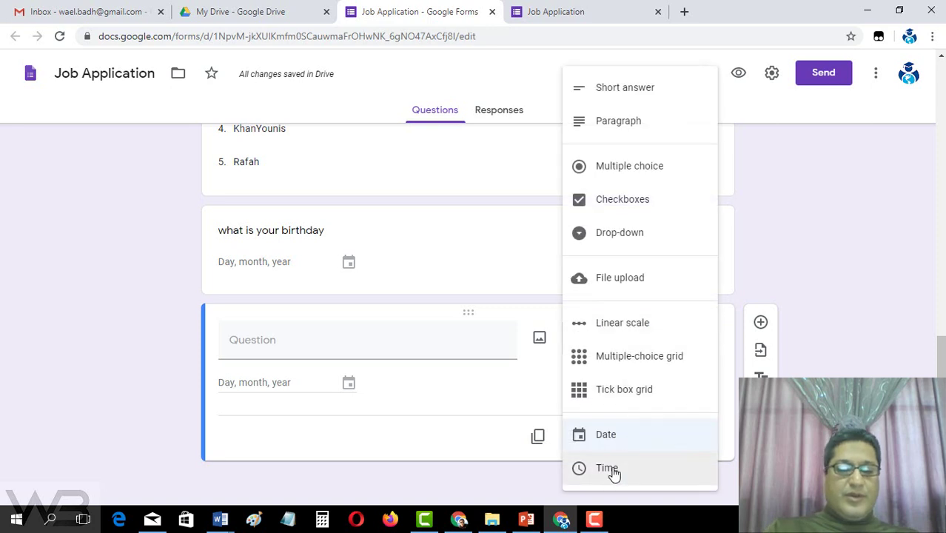
{"action": "left_click", "coordinate": [256, 348]}
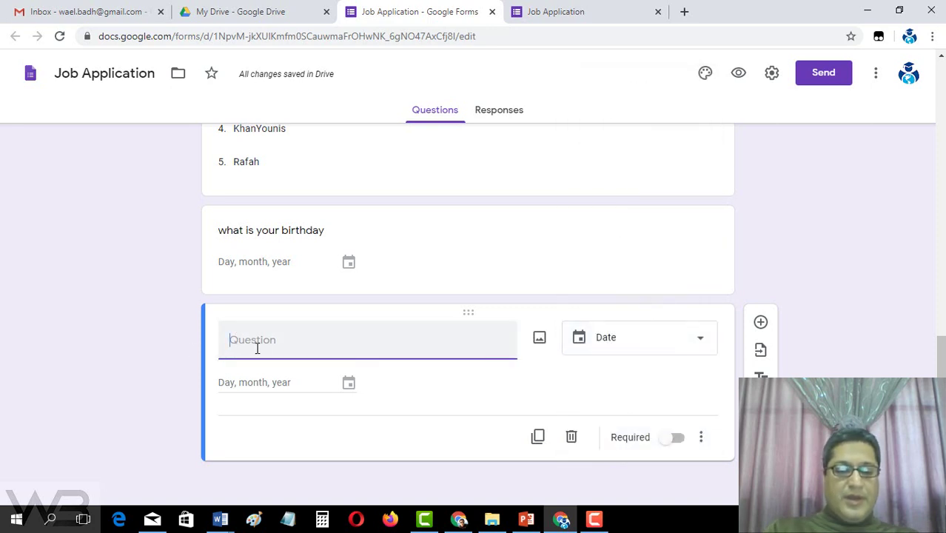
{"action": "type", "text": "at a"}
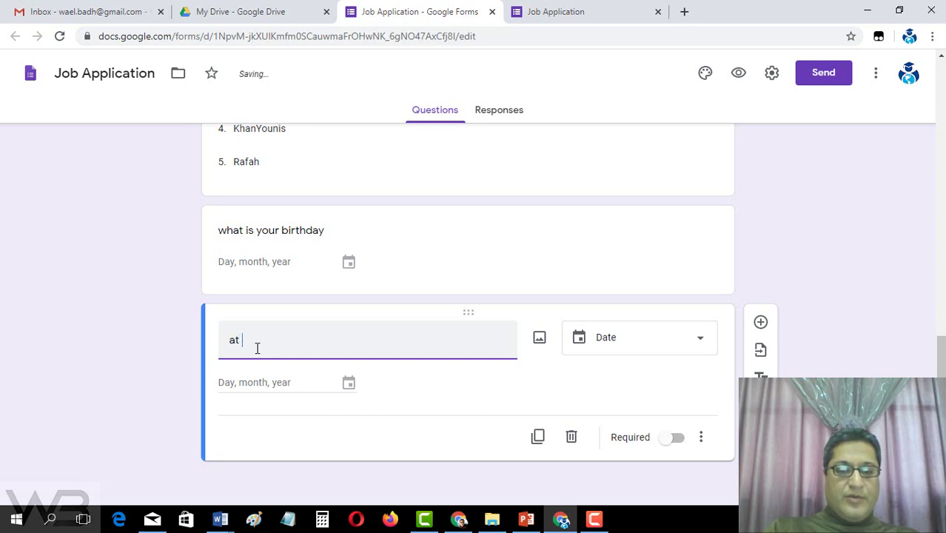
{"action": "type", "text": "ny ti"}
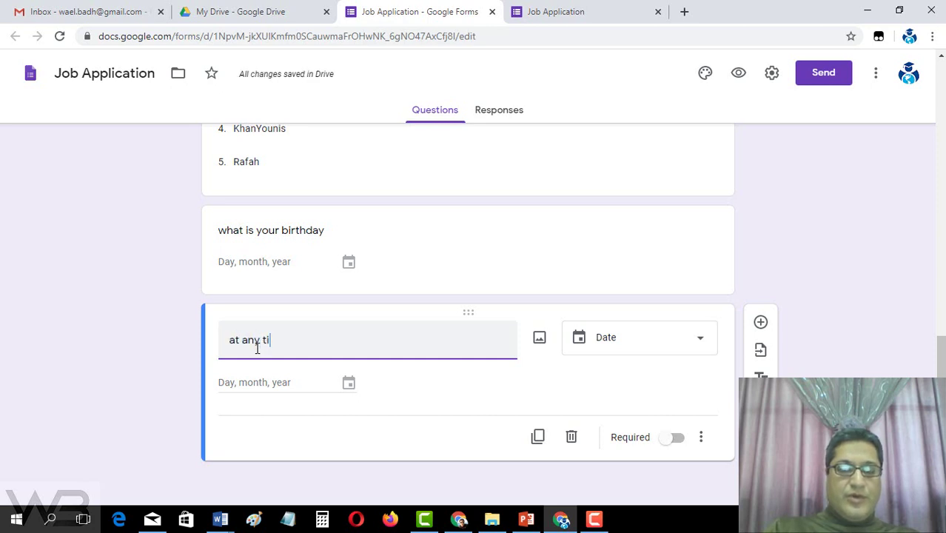
{"action": "type", "text": "me do you lik"}
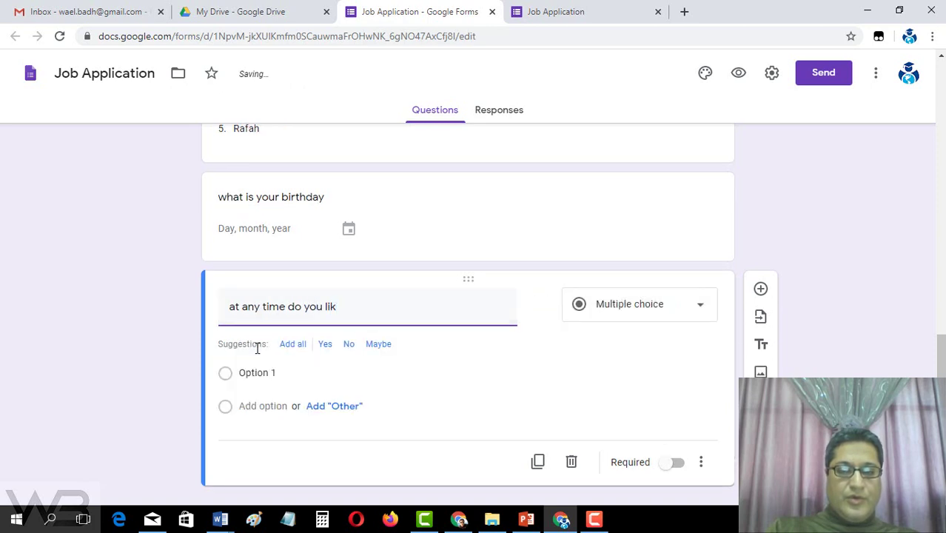
{"action": "type", "text": "e to "}
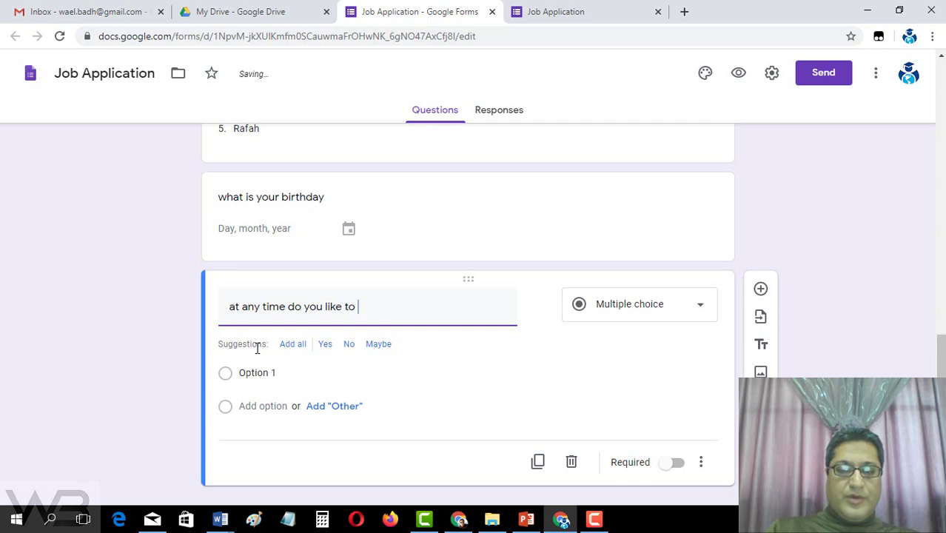
{"action": "type", "text": "work?"}
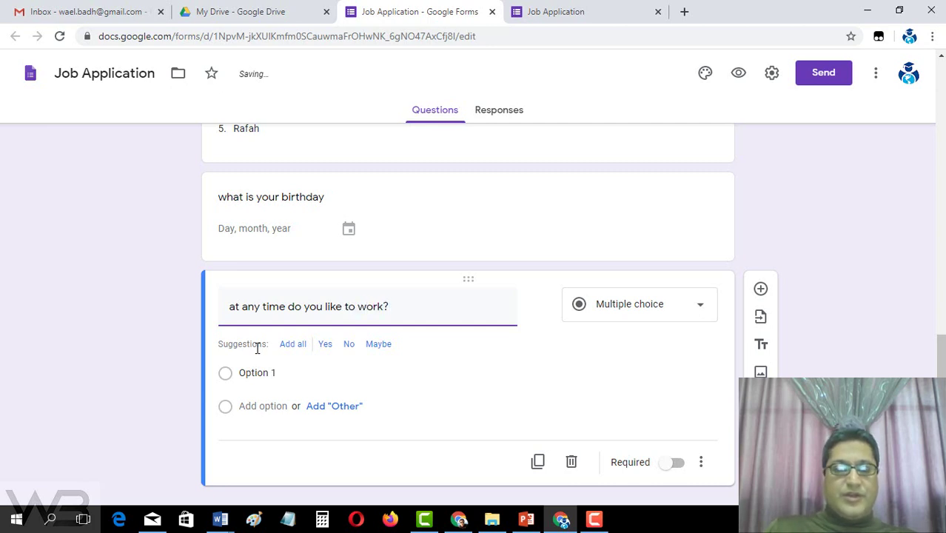
{"action": "left_click", "coordinate": [651, 305]}
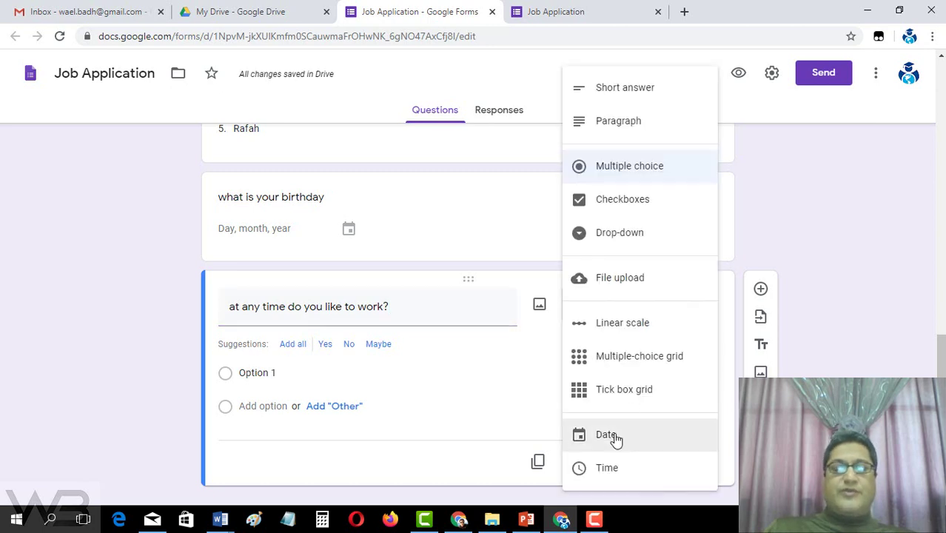
{"action": "left_click", "coordinate": [609, 467]}
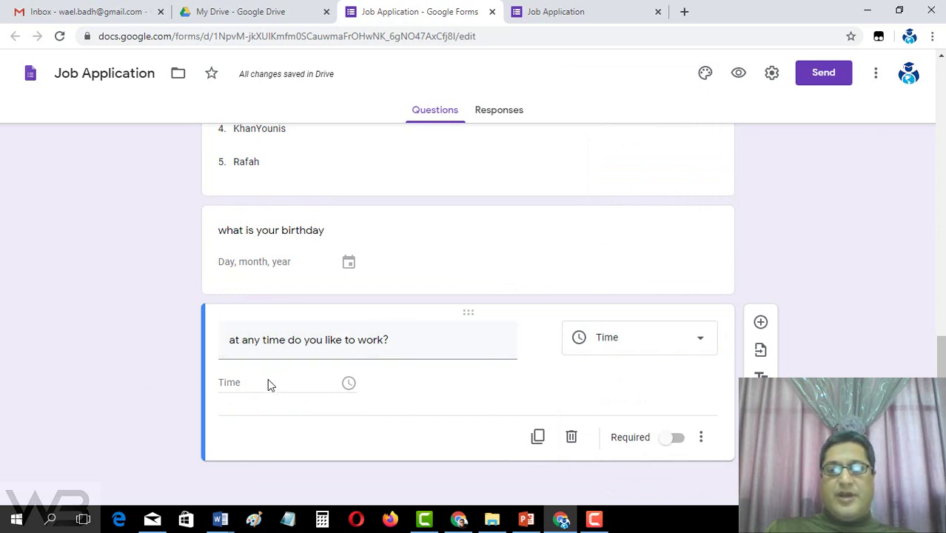
{"action": "left_click", "coordinate": [699, 339]}
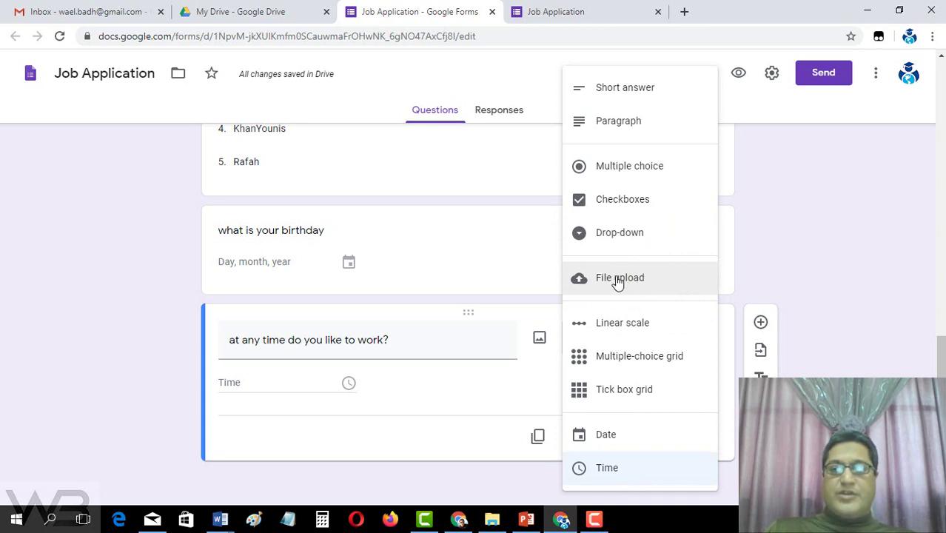
{"action": "left_click", "coordinate": [139, 296]}
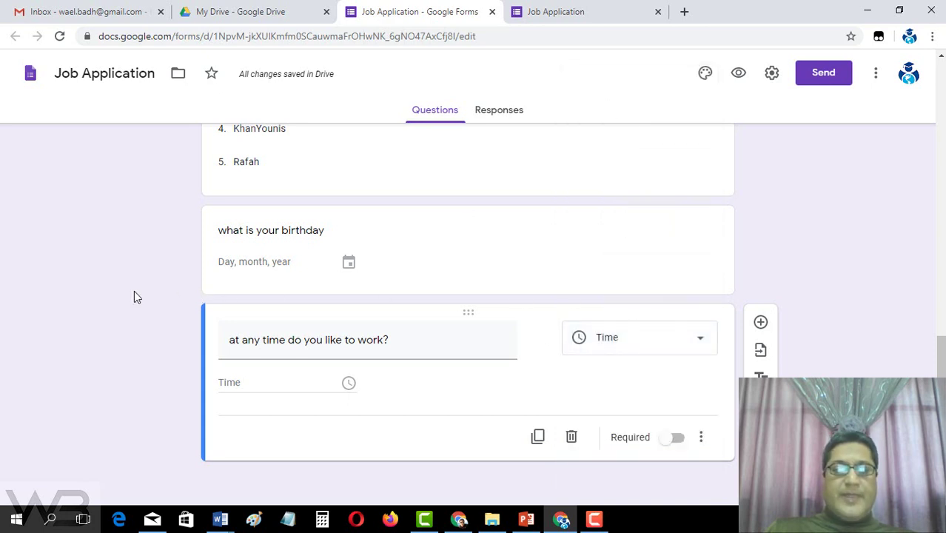
Step: Add an eighth question titled 'Upload your CV' and make it a File upload question
{"action": "left_click", "coordinate": [760, 323]}
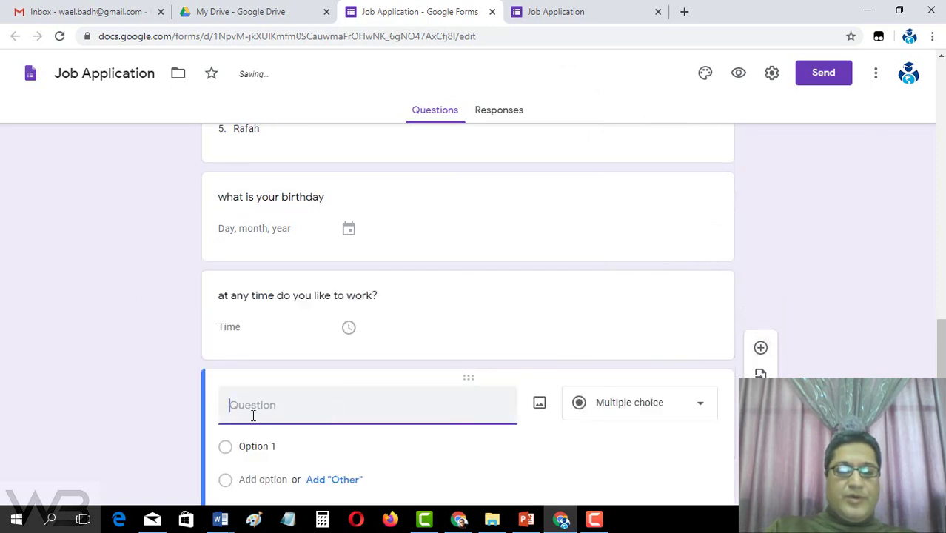
{"action": "type", "text": "Up"}
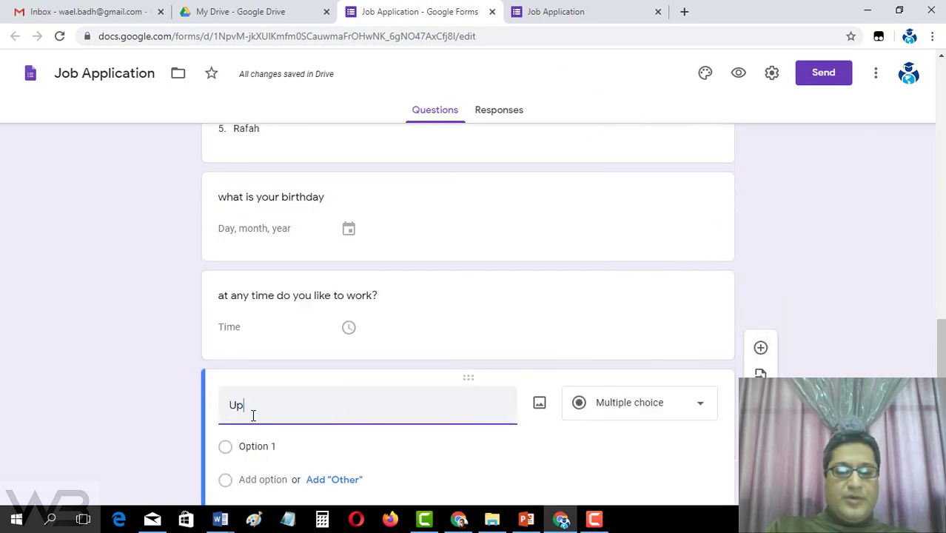
{"action": "type", "text": "load "}
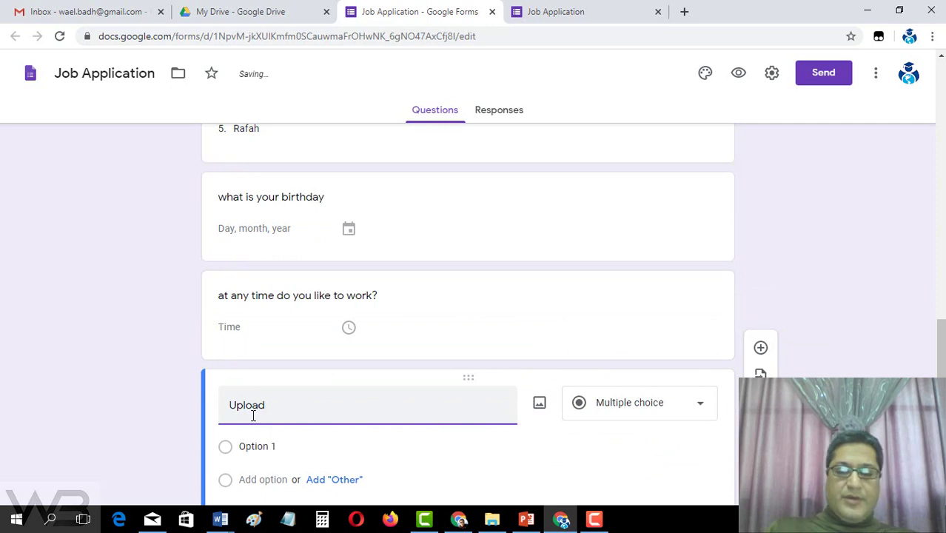
{"action": "type", "text": "your CV"}
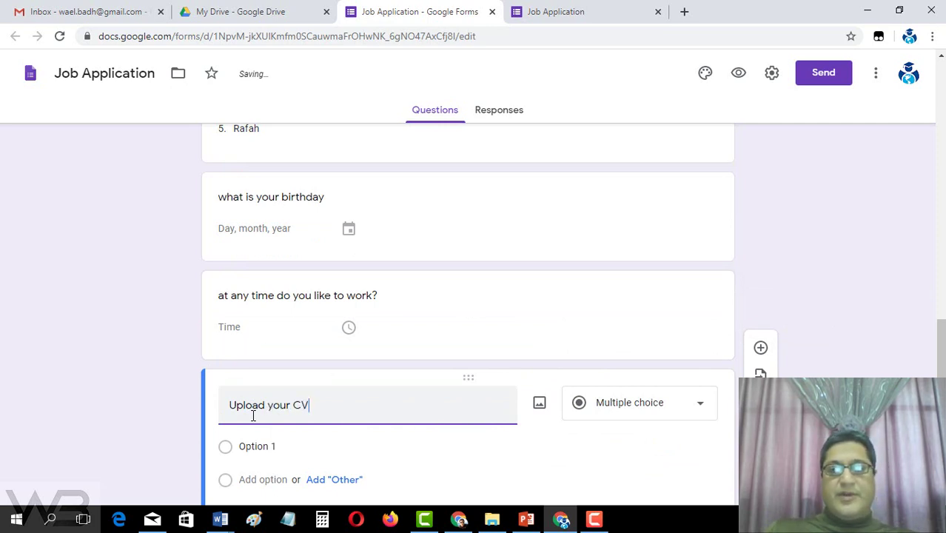
{"action": "scroll", "coordinate": [207, 366], "scroll_direction": "down", "scroll_amount": 1}
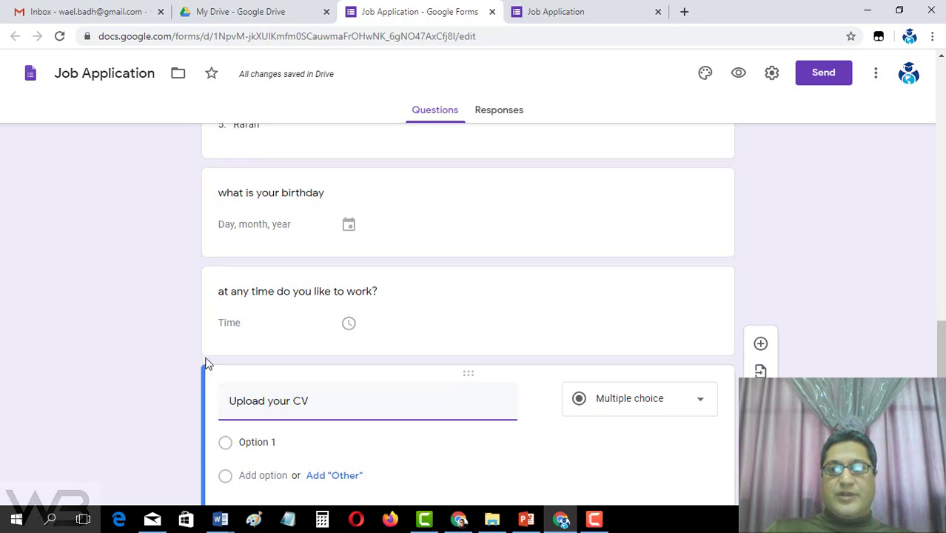
{"action": "left_click", "coordinate": [678, 308]}
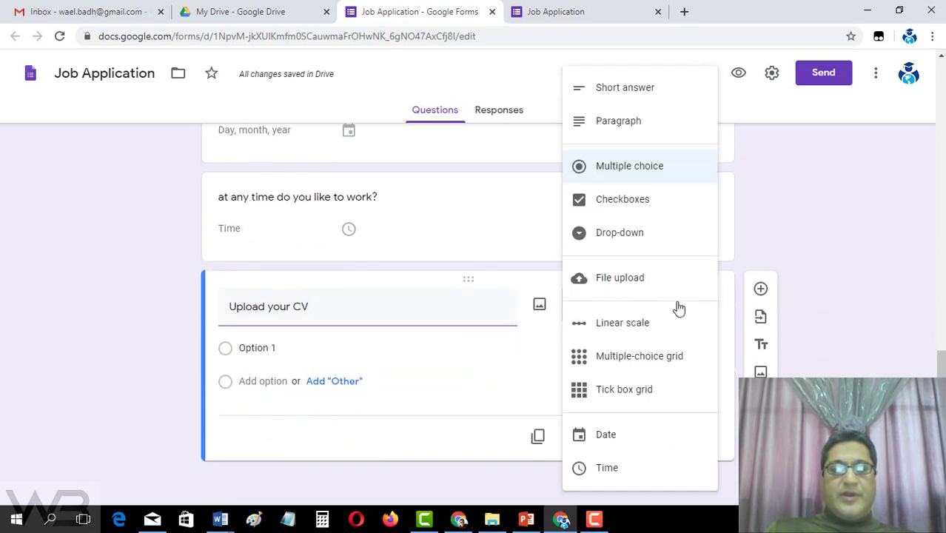
{"action": "left_click", "coordinate": [623, 279]}
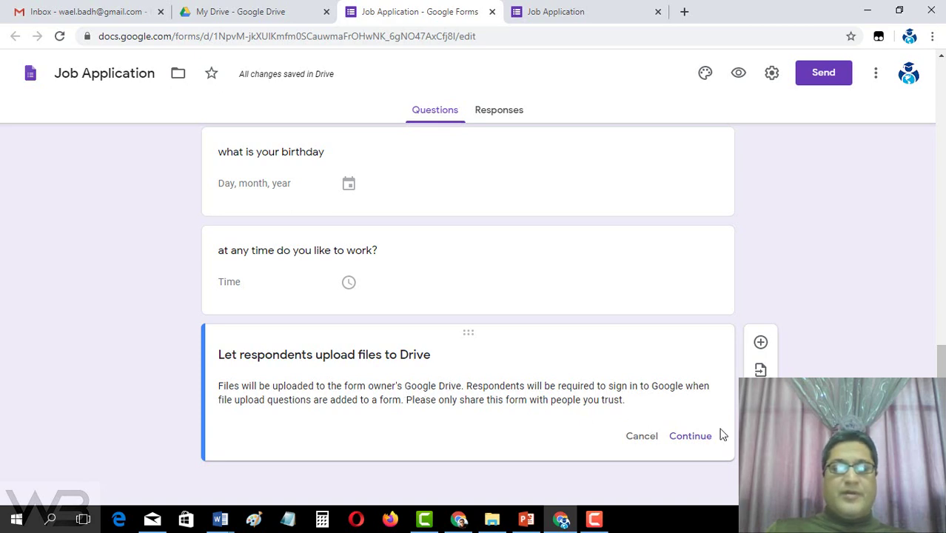
{"action": "left_click", "coordinate": [689, 436]}
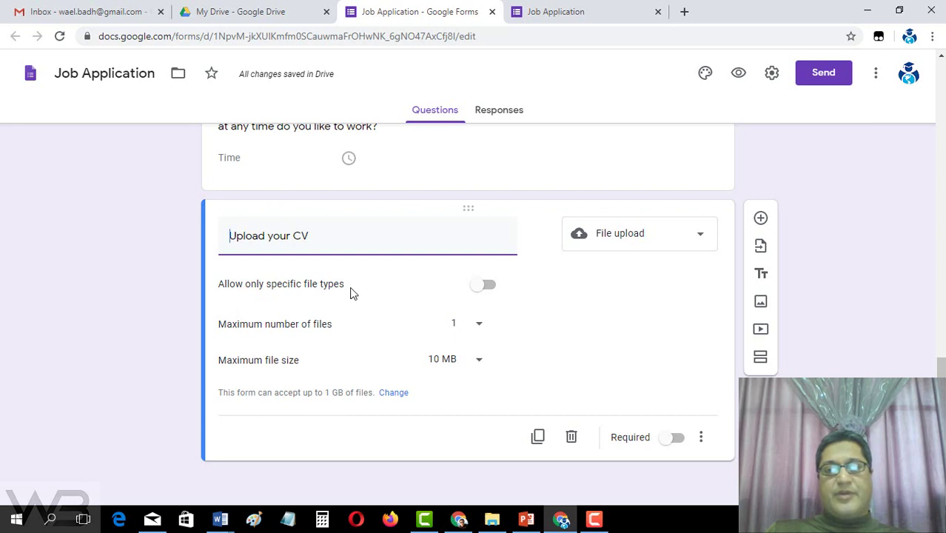
Step: Turn on 'Allow only specific file types' for the Upload your CV question
{"action": "left_click_drag", "start_coordinate": [348, 289], "coordinate": [229, 288]}
{"action": "left_click", "coordinate": [213, 291]}
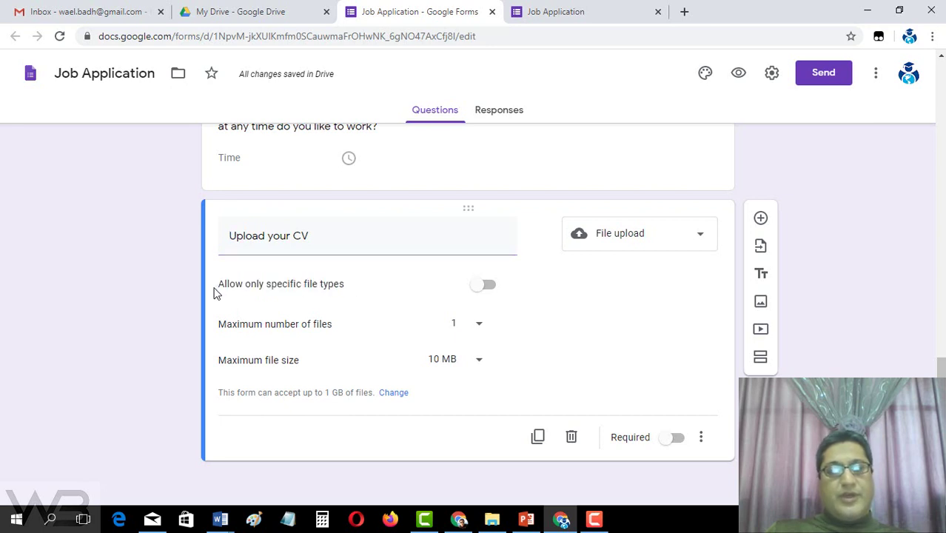
{"action": "triple_click", "coordinate": [217, 290]}
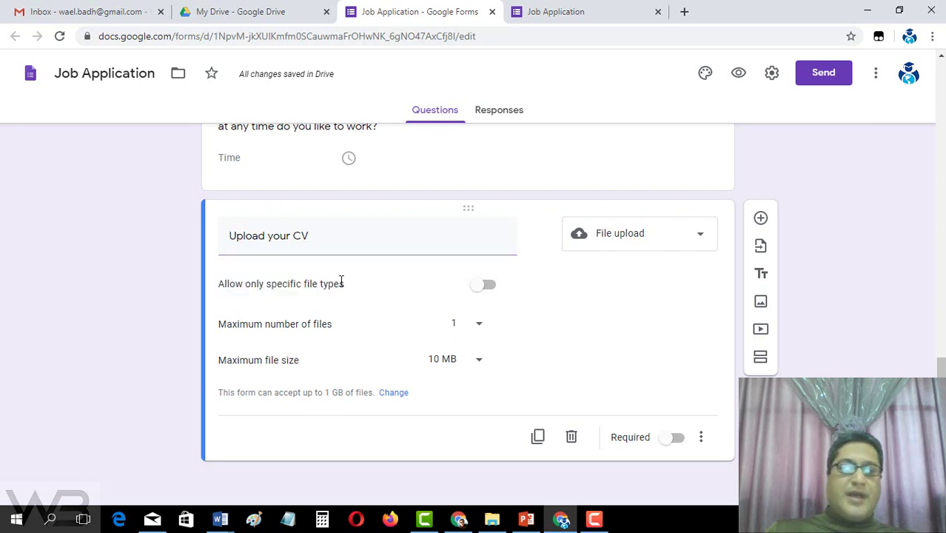
{"action": "left_click", "coordinate": [488, 287]}
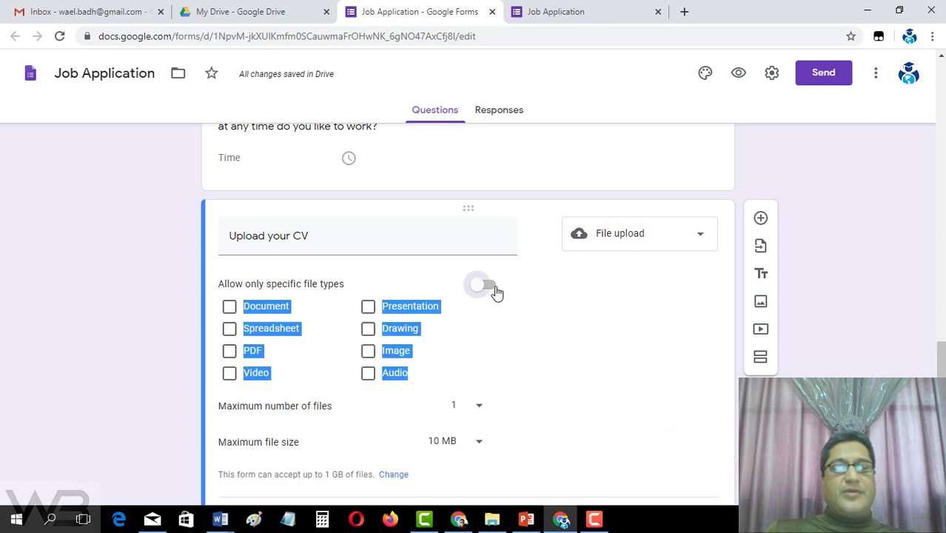
{"action": "left_click", "coordinate": [111, 290]}
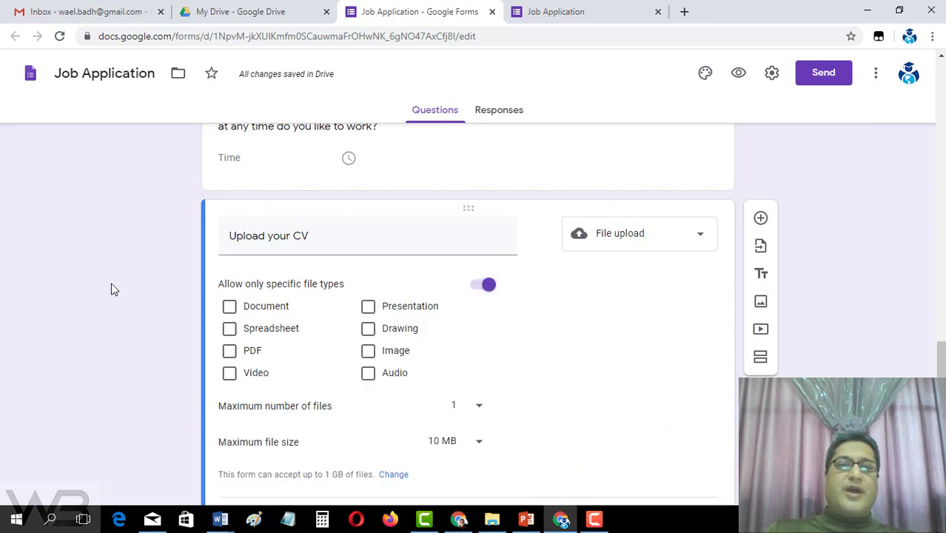
{"action": "mouse_move", "coordinate": [367, 235]}
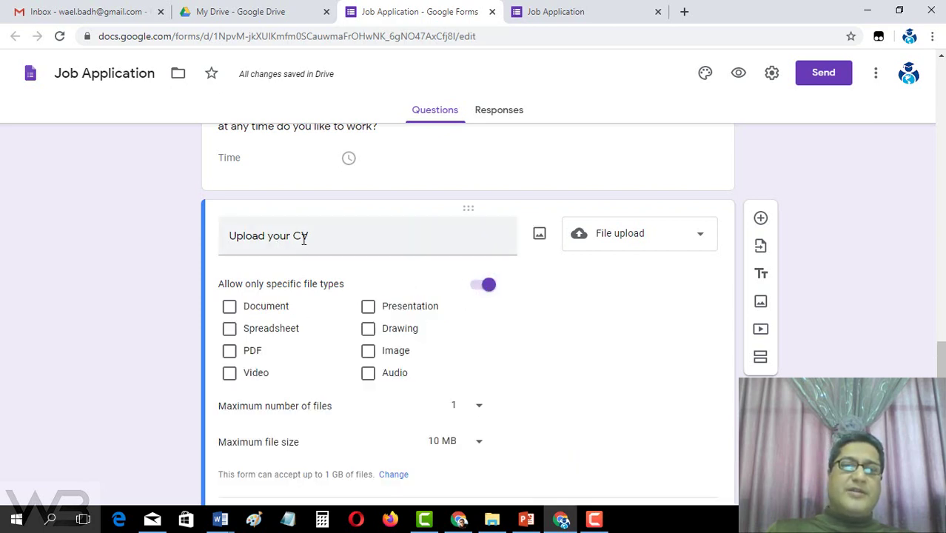
{"action": "left_click", "coordinate": [295, 237]}
{"action": "left_click", "coordinate": [296, 237]}
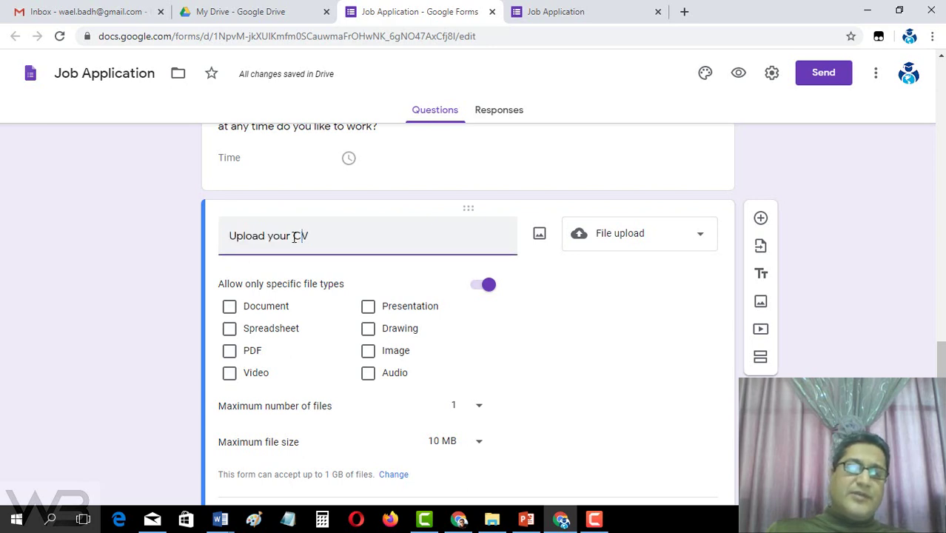
{"action": "double_click", "coordinate": [301, 236]}
{"action": "left_click", "coordinate": [305, 237]}
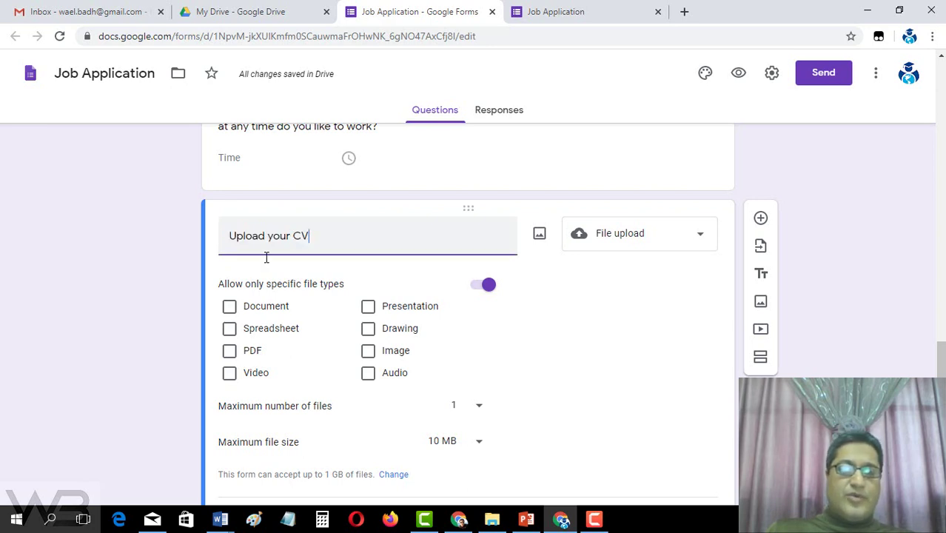
Step: Allow only Document and PDF files, with a maximum of 1 file up to 10 MB
{"action": "left_click", "coordinate": [230, 307]}
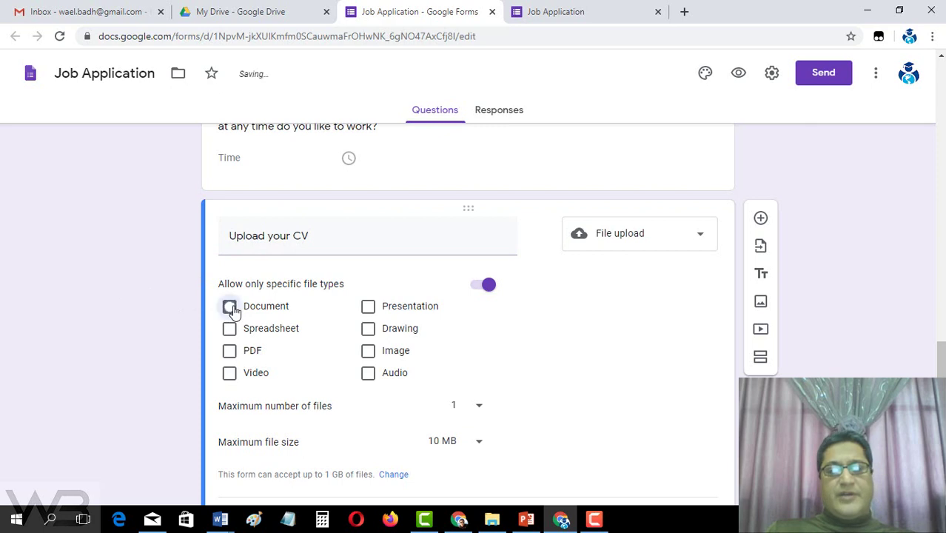
{"action": "left_click", "coordinate": [230, 351]}
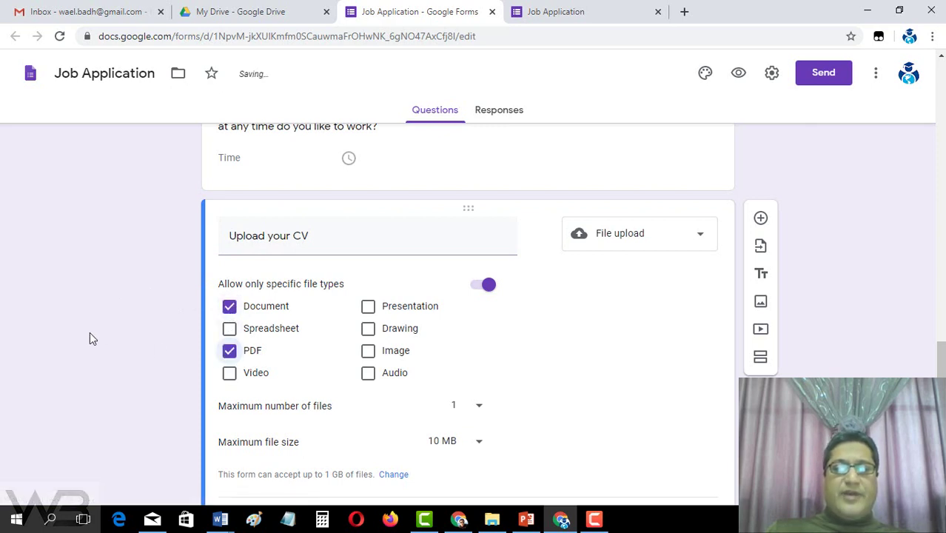
{"action": "scroll", "coordinate": [89, 331], "scroll_direction": "down", "scroll_amount": 1}
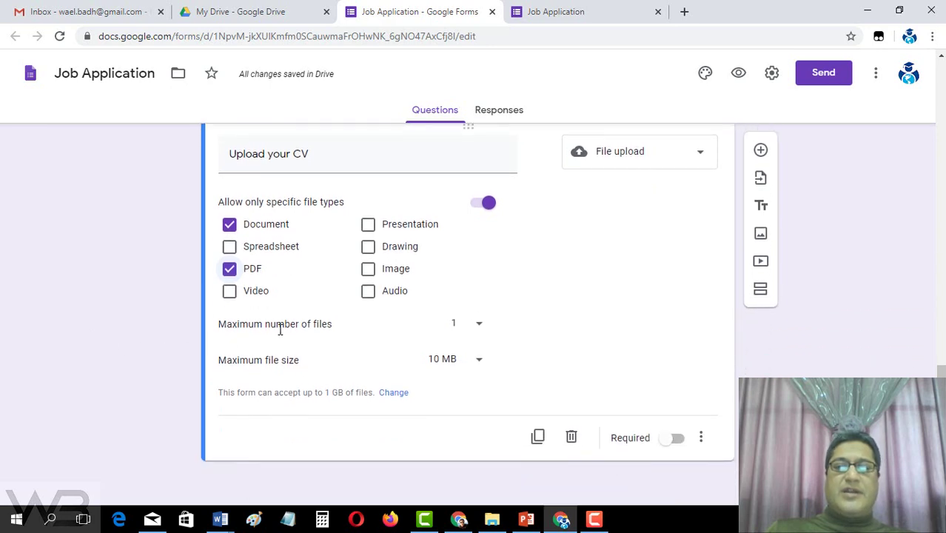
{"action": "left_click", "coordinate": [481, 329]}
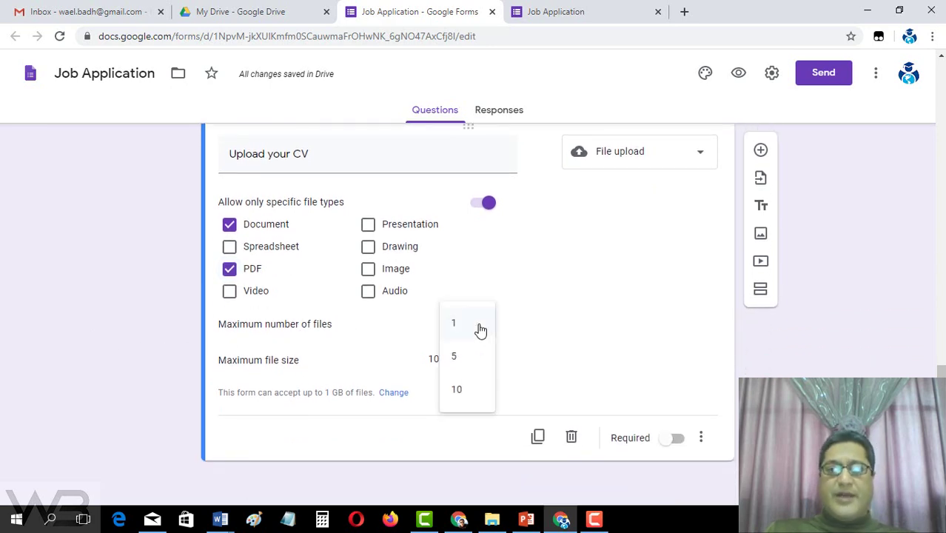
{"action": "left_click", "coordinate": [455, 324]}
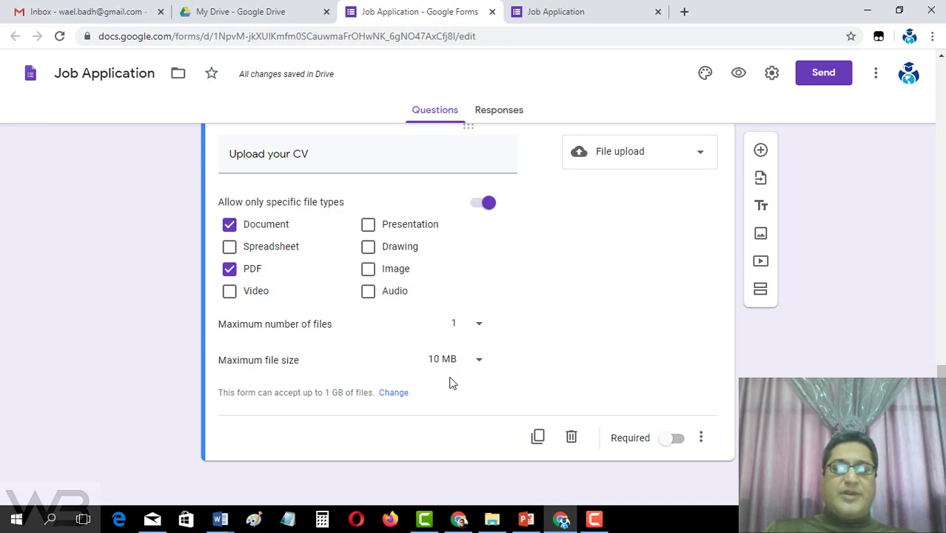
{"action": "left_click", "coordinate": [477, 362]}
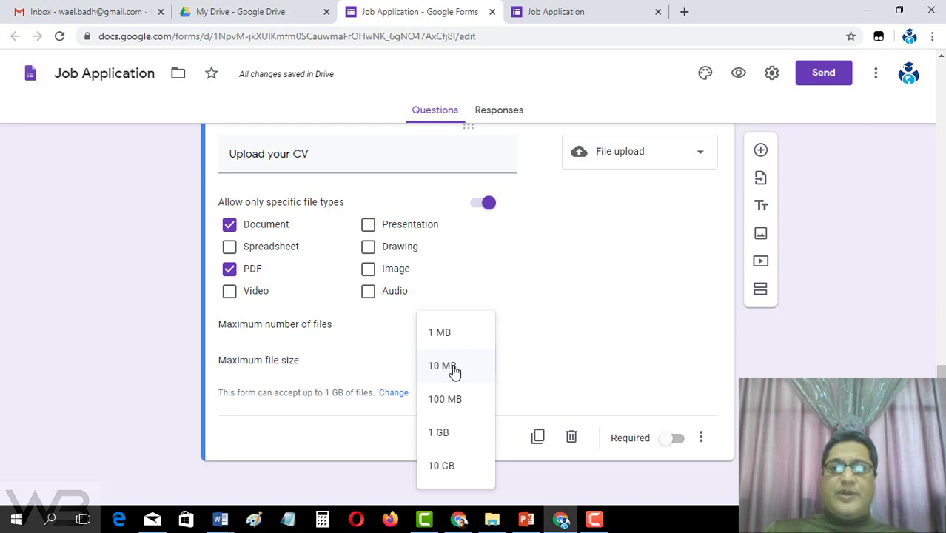
{"action": "left_click", "coordinate": [454, 370]}
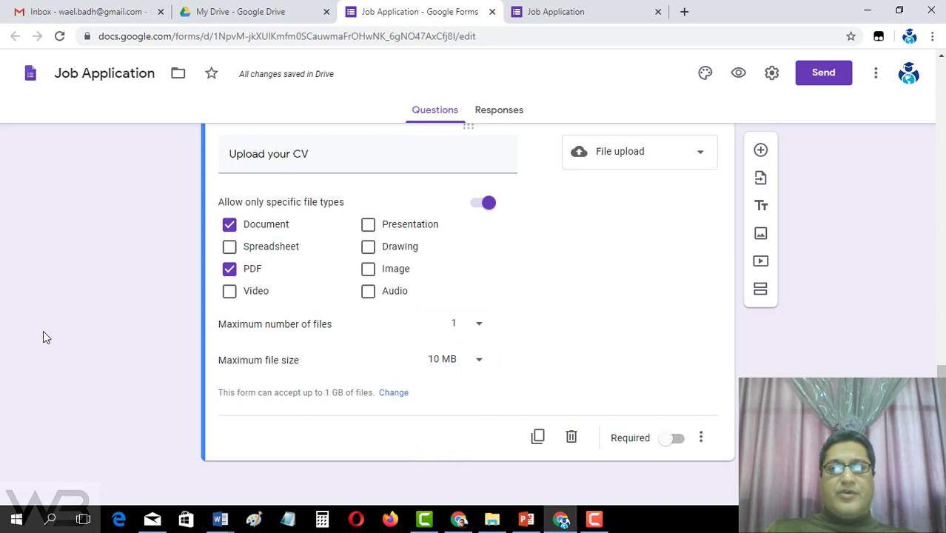
Step: Add an 'Upload your certificates' question below the CV question, set to File upload
{"action": "left_click", "coordinate": [760, 152]}
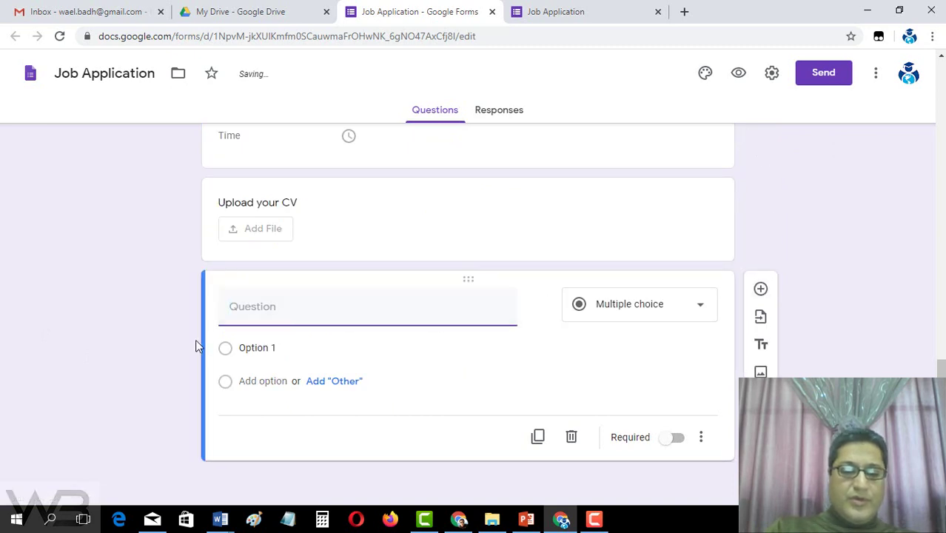
{"action": "type", "text": "Upload your"}
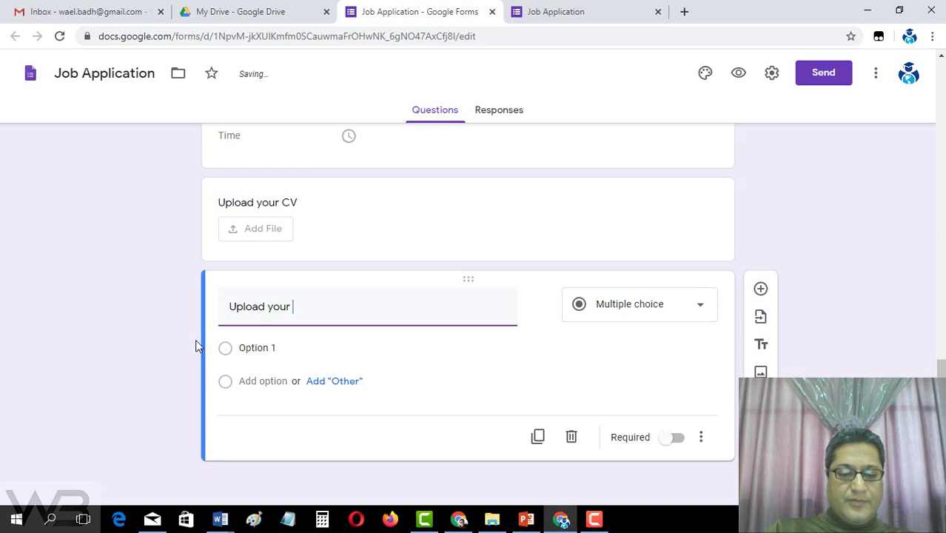
{"action": "type", "text": "cer"}
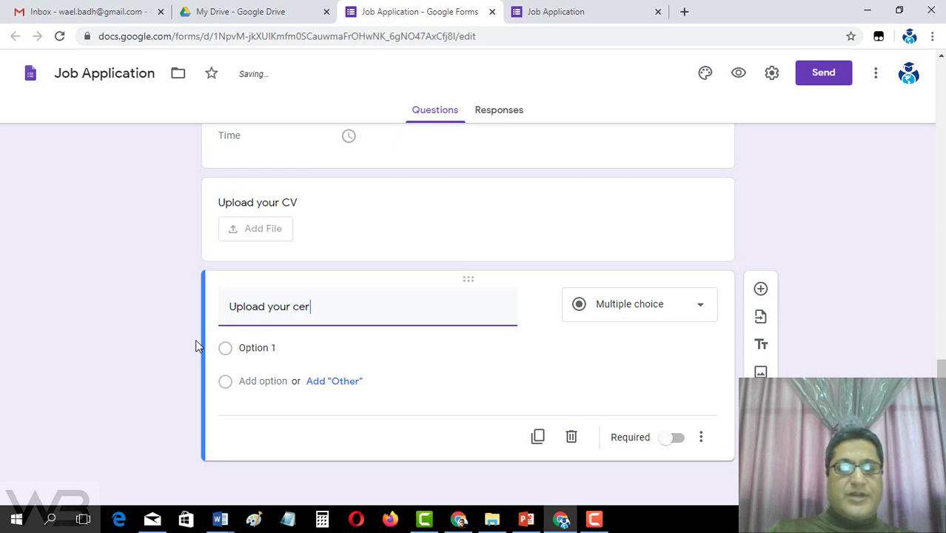
{"action": "type", "text": "tific"}
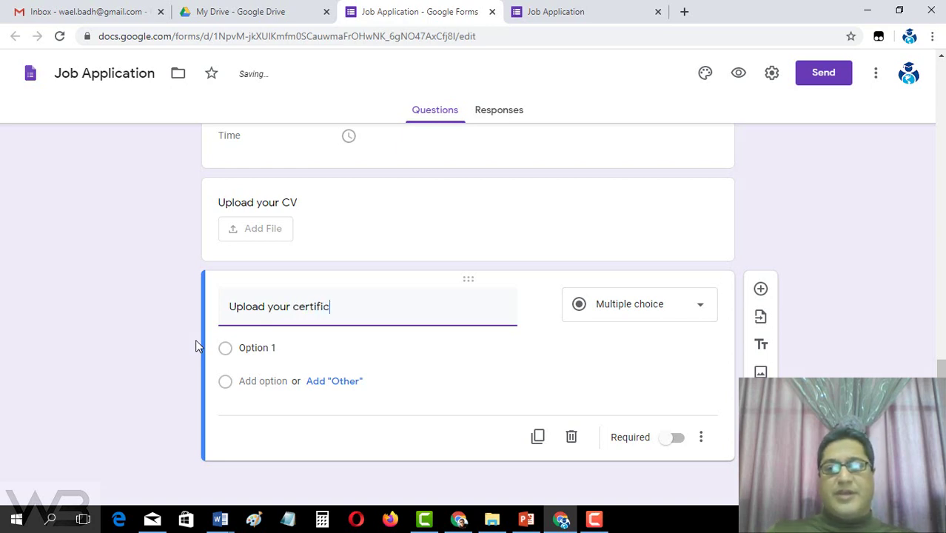
{"action": "type", "text": "ates"}
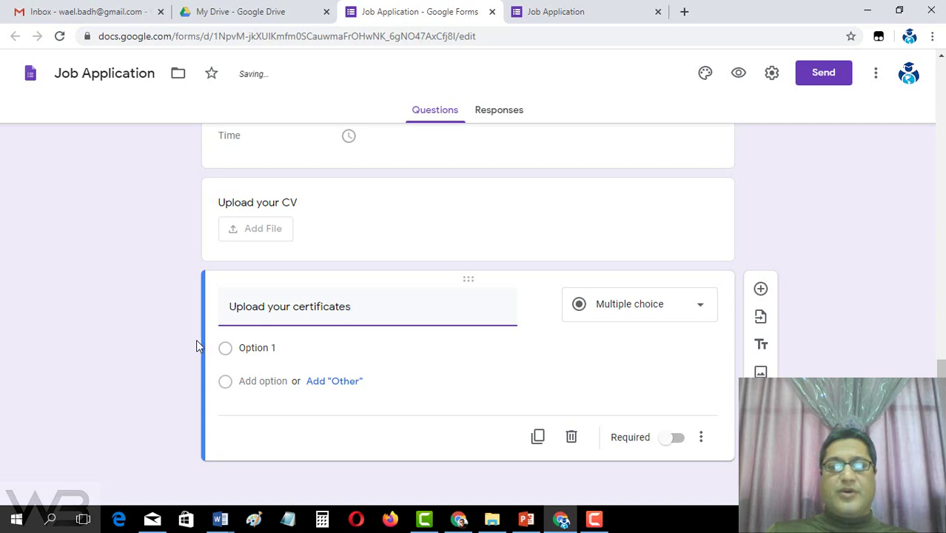
{"action": "left_click", "coordinate": [639, 305]}
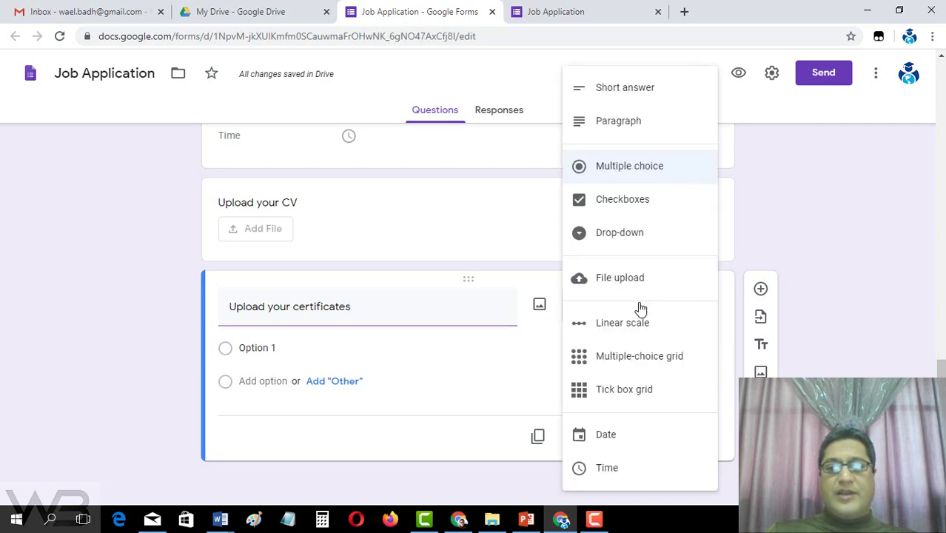
{"action": "left_click", "coordinate": [628, 285]}
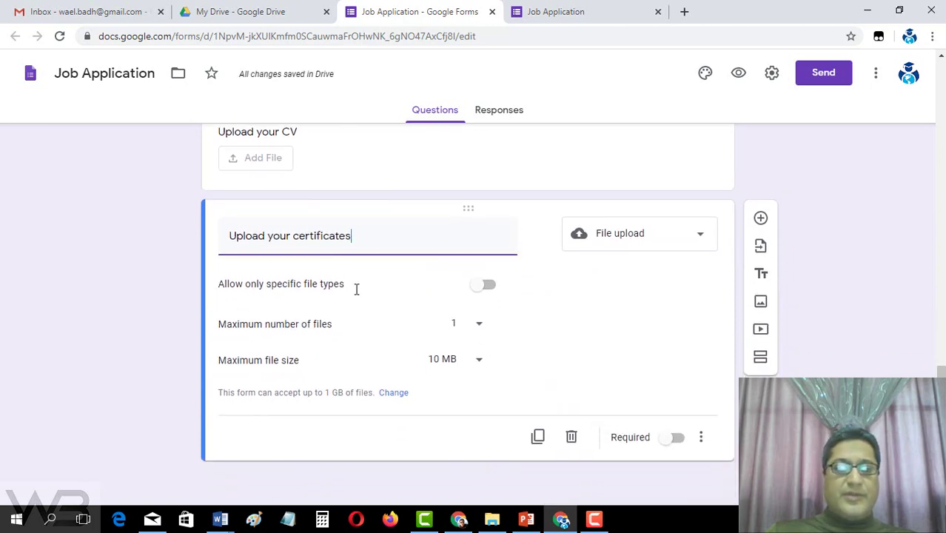
Step: Restrict certificate uploads to Document, PDF and Image files
{"action": "left_click", "coordinate": [491, 288]}
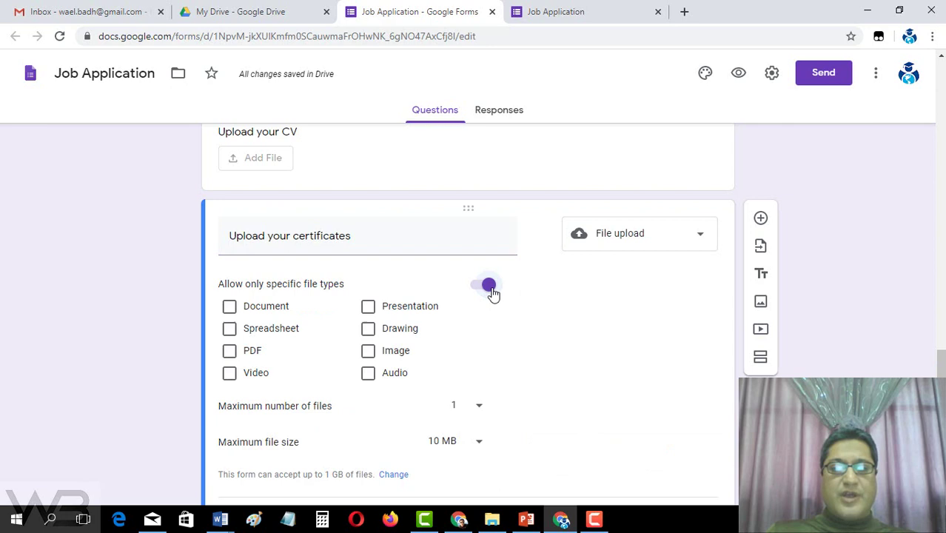
{"action": "left_click", "coordinate": [229, 307]}
{"action": "left_click", "coordinate": [230, 351]}
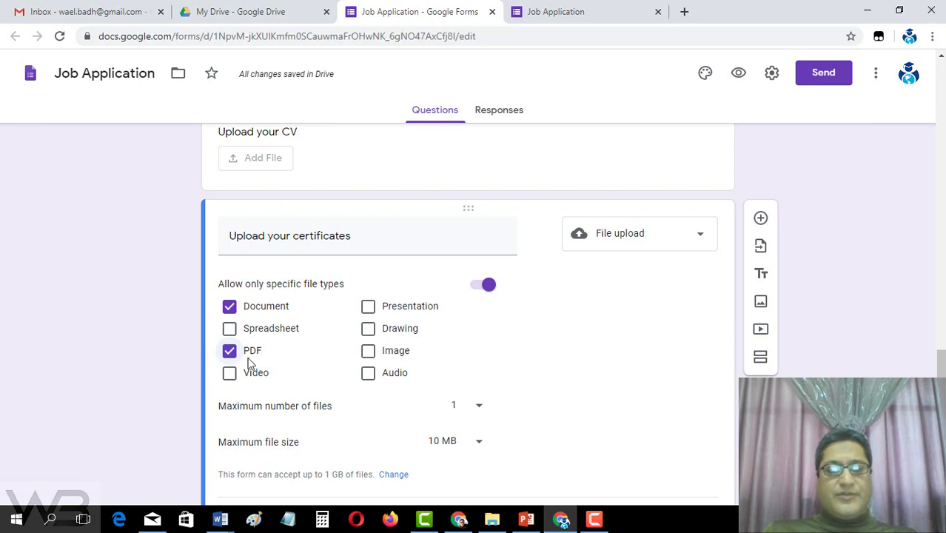
{"action": "left_click", "coordinate": [369, 358]}
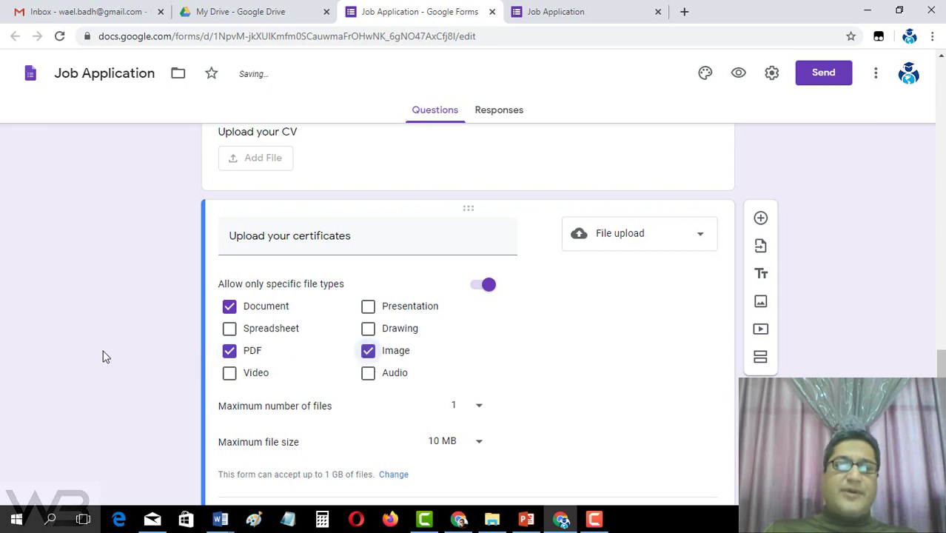
Step: Allow up to 10 certificate files of at most 10 MB each
{"action": "scroll", "coordinate": [109, 353], "scroll_direction": "down", "scroll_amount": 1}
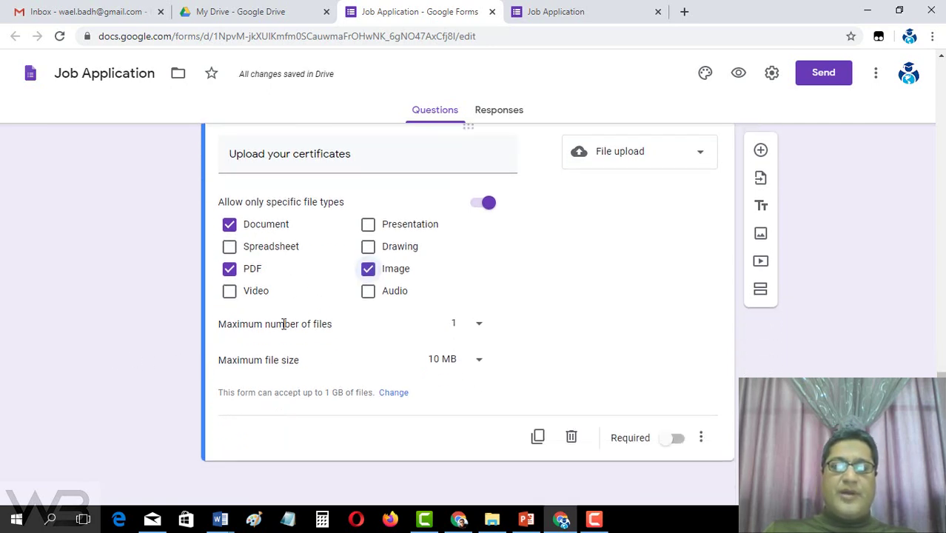
{"action": "left_click", "coordinate": [480, 326]}
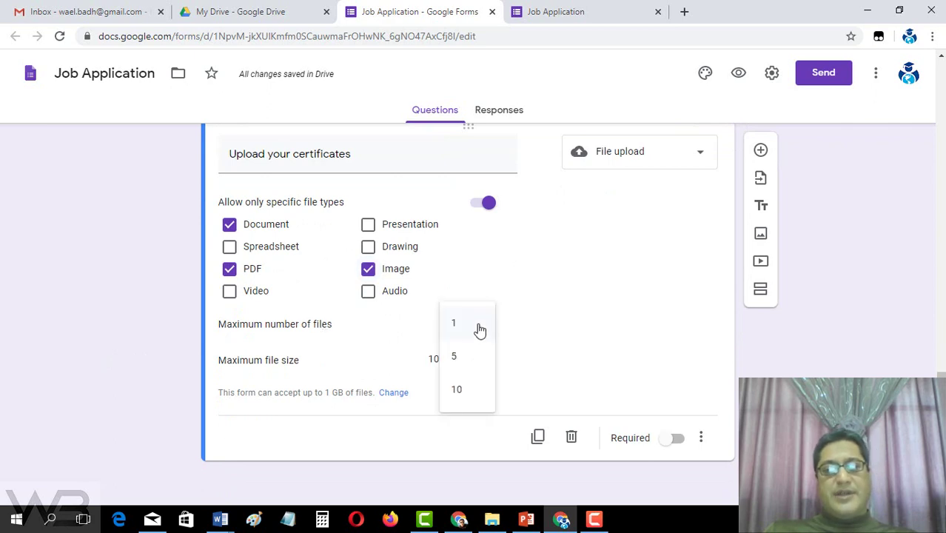
{"action": "left_click", "coordinate": [459, 391]}
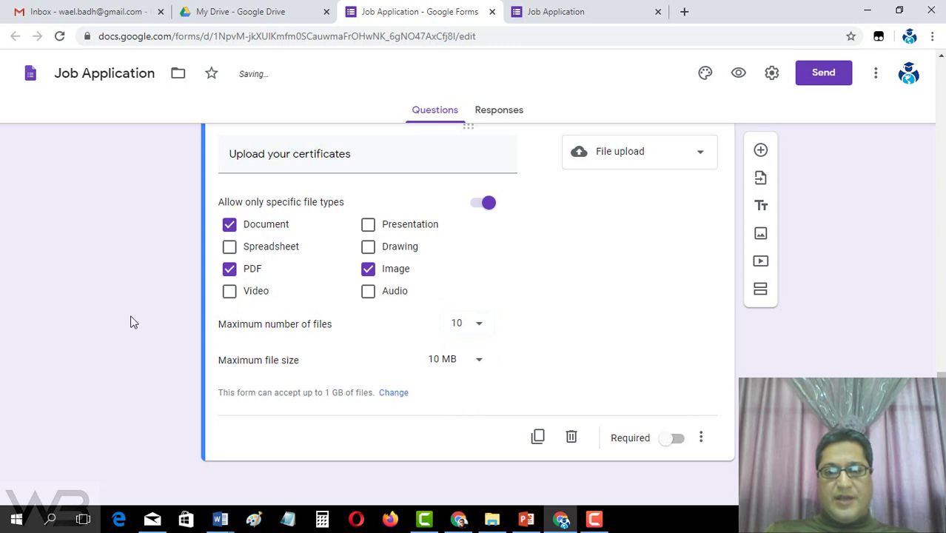
{"action": "left_click", "coordinate": [480, 361]}
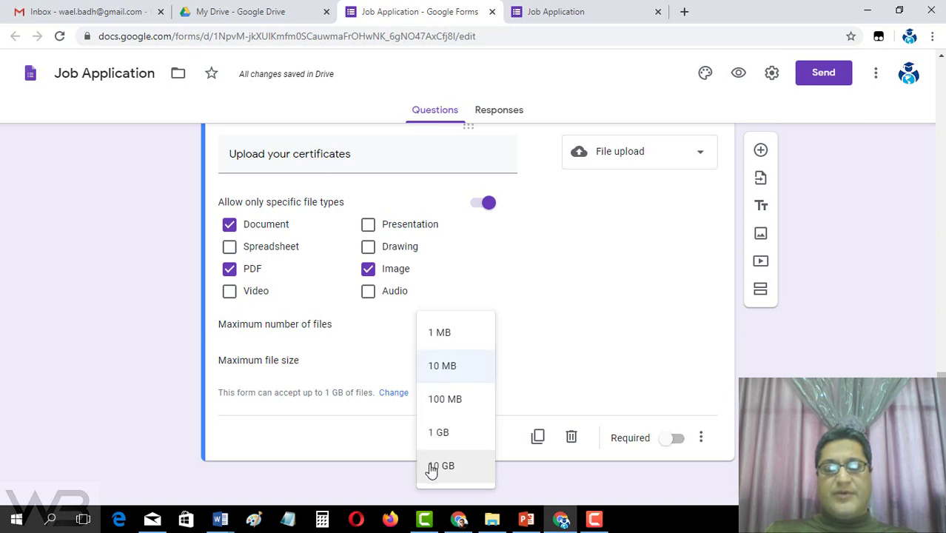
{"action": "left_click", "coordinate": [445, 367]}
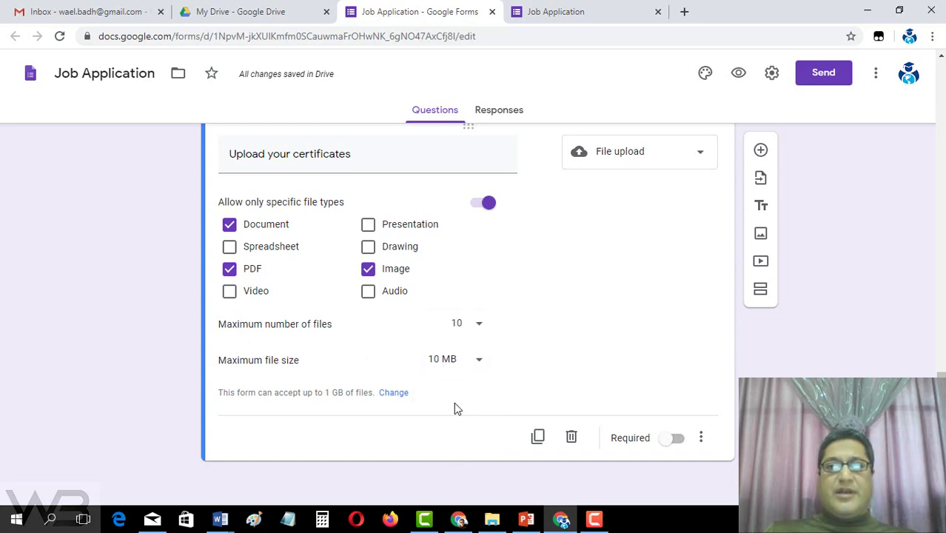
Step: Reload the live Job Application form so it shows the latest questions
{"action": "scroll", "coordinate": [455, 407], "scroll_direction": "up", "scroll_amount": 1}
{"action": "scroll", "coordinate": [455, 403], "scroll_direction": "up", "scroll_amount": 5}
{"action": "scroll", "coordinate": [455, 400], "scroll_direction": "up", "scroll_amount": 5}
{"action": "scroll", "coordinate": [455, 397], "scroll_direction": "down", "scroll_amount": 1}
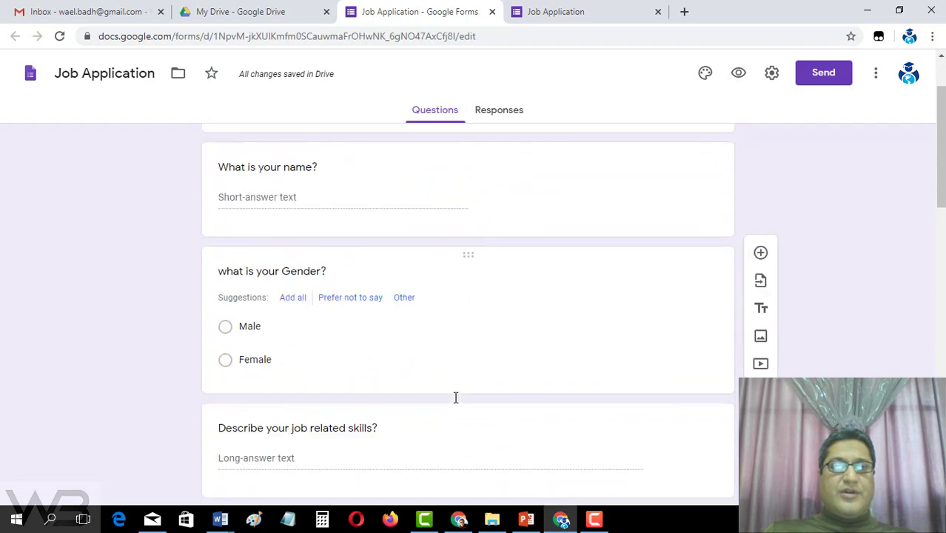
{"action": "scroll", "coordinate": [454, 399], "scroll_direction": "down", "scroll_amount": 10}
{"action": "scroll", "coordinate": [454, 401], "scroll_direction": "down", "scroll_amount": 5}
{"action": "left_click", "coordinate": [570, 7]}
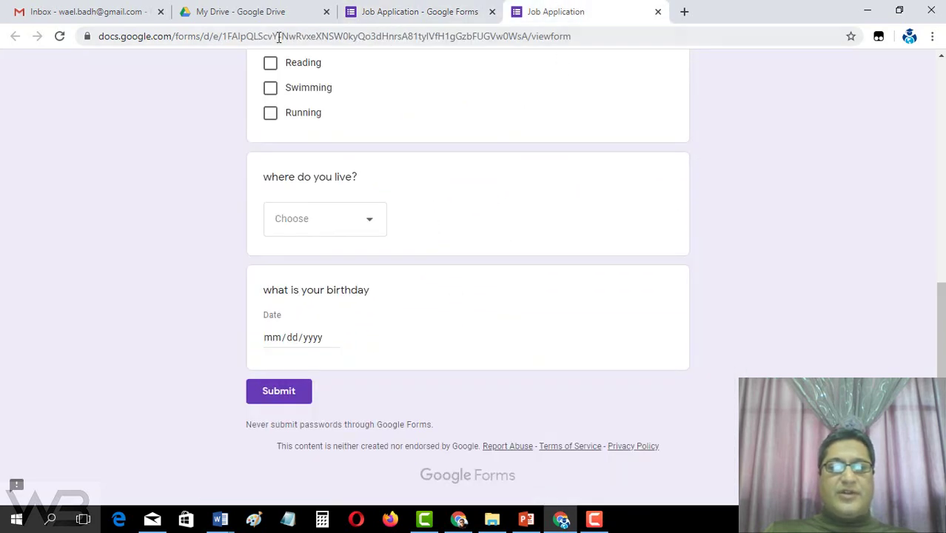
{"action": "left_click", "coordinate": [59, 36]}
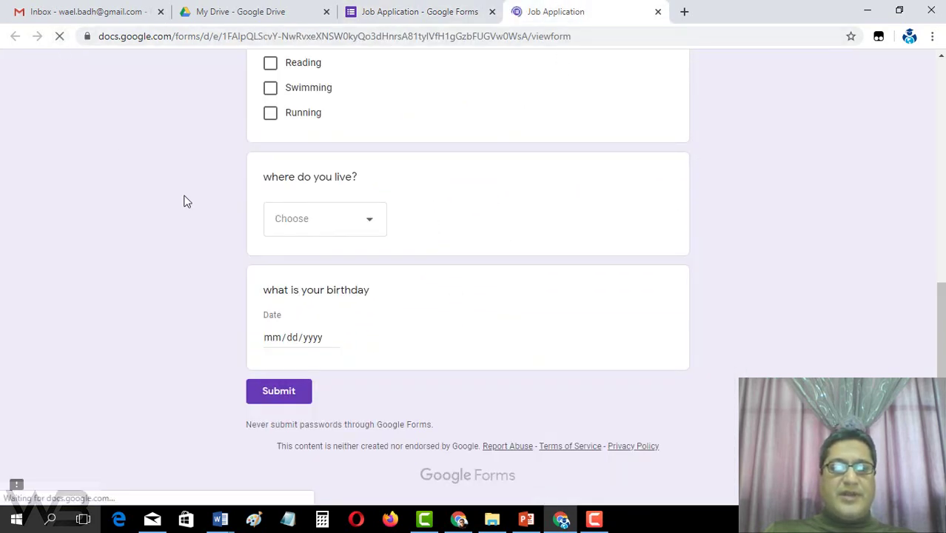
Step: Check the Upload your CV and Upload your certificates questions on the live form
{"action": "scroll", "coordinate": [181, 325], "scroll_direction": "down", "scroll_amount": 2}
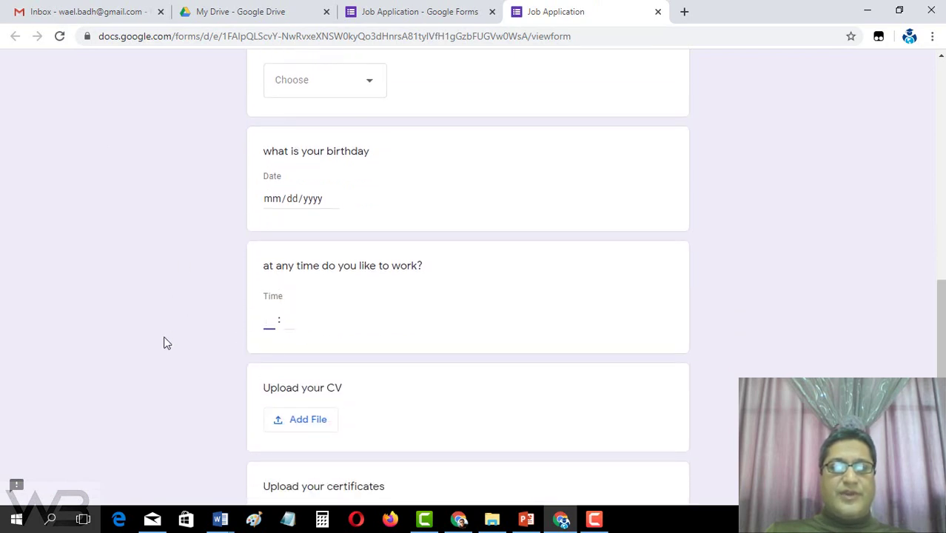
{"action": "scroll", "coordinate": [166, 342], "scroll_direction": "down", "scroll_amount": 3}
{"action": "left_click_drag", "start_coordinate": [261, 211], "coordinate": [354, 213]}
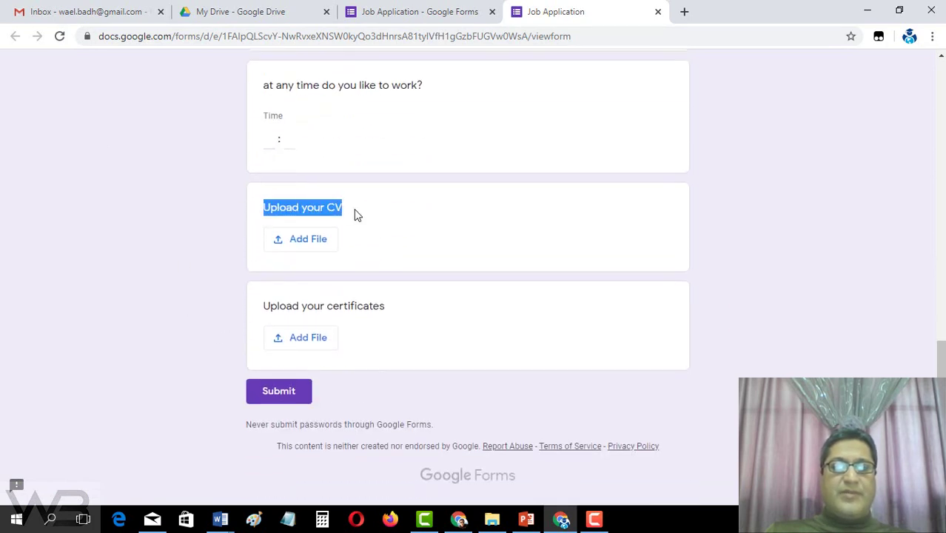
{"action": "left_click", "coordinate": [283, 207]}
{"action": "left_click_drag", "start_coordinate": [266, 210], "coordinate": [369, 206]}
{"action": "left_click", "coordinate": [369, 206]}
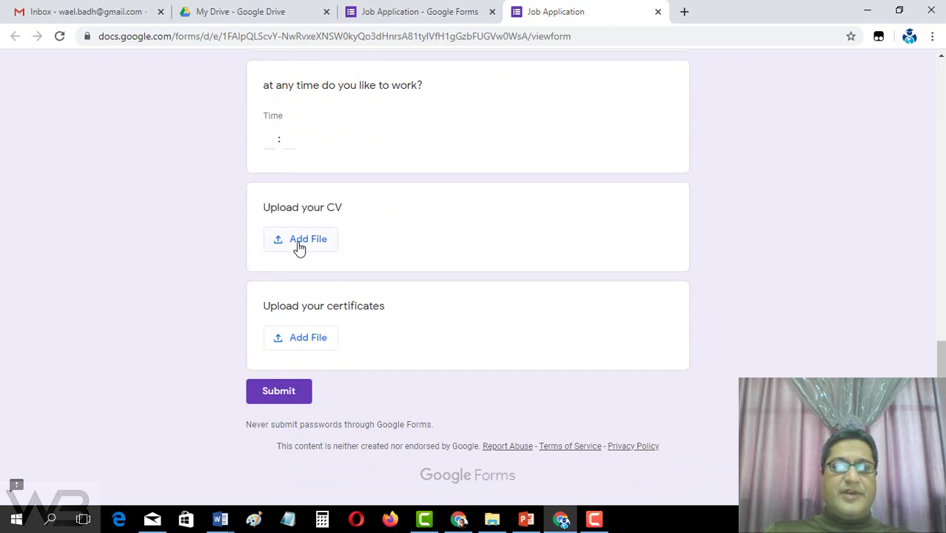
{"action": "triple_click", "coordinate": [319, 207]}
{"action": "left_click", "coordinate": [223, 287]}
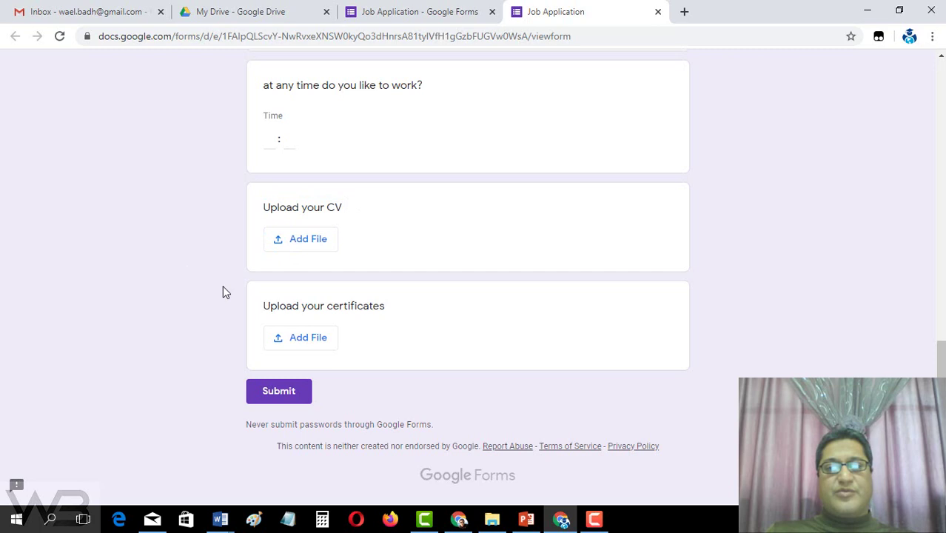
{"action": "triple_click", "coordinate": [337, 300]}
{"action": "left_click", "coordinate": [405, 348]}
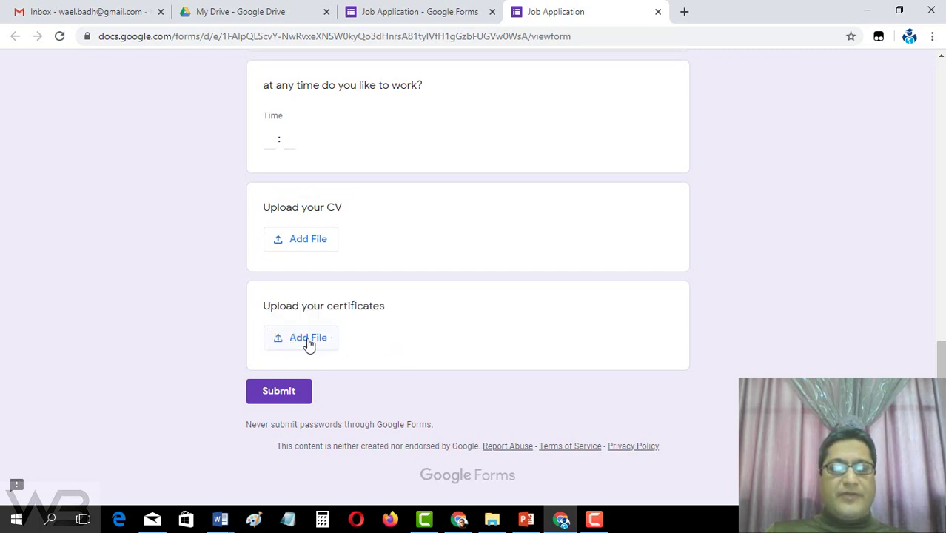
Step: Submit a blank test response from the live form
{"action": "scroll", "coordinate": [303, 325], "scroll_direction": "up", "scroll_amount": 5}
{"action": "scroll", "coordinate": [298, 306], "scroll_direction": "up", "scroll_amount": 7}
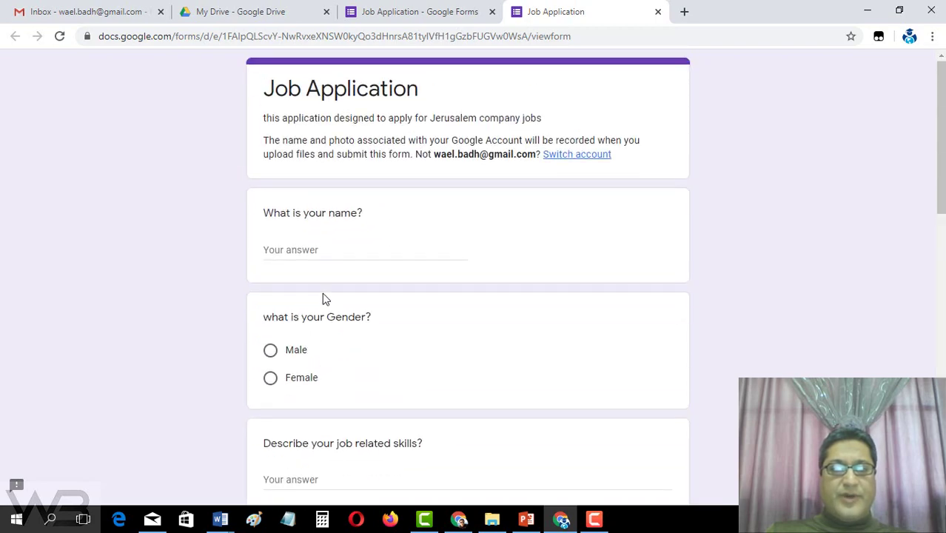
{"action": "scroll", "coordinate": [320, 305], "scroll_direction": "down", "scroll_amount": 8}
{"action": "scroll", "coordinate": [320, 306], "scroll_direction": "down", "scroll_amount": 4}
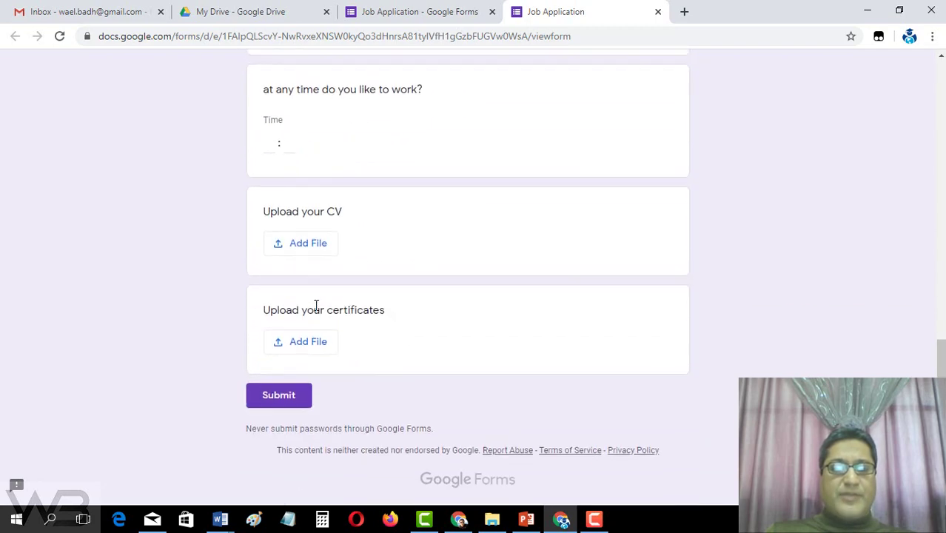
{"action": "scroll", "coordinate": [317, 310], "scroll_direction": "up", "scroll_amount": 10}
{"action": "scroll", "coordinate": [317, 305], "scroll_direction": "down", "scroll_amount": 5}
{"action": "scroll", "coordinate": [316, 309], "scroll_direction": "down", "scroll_amount": 5}
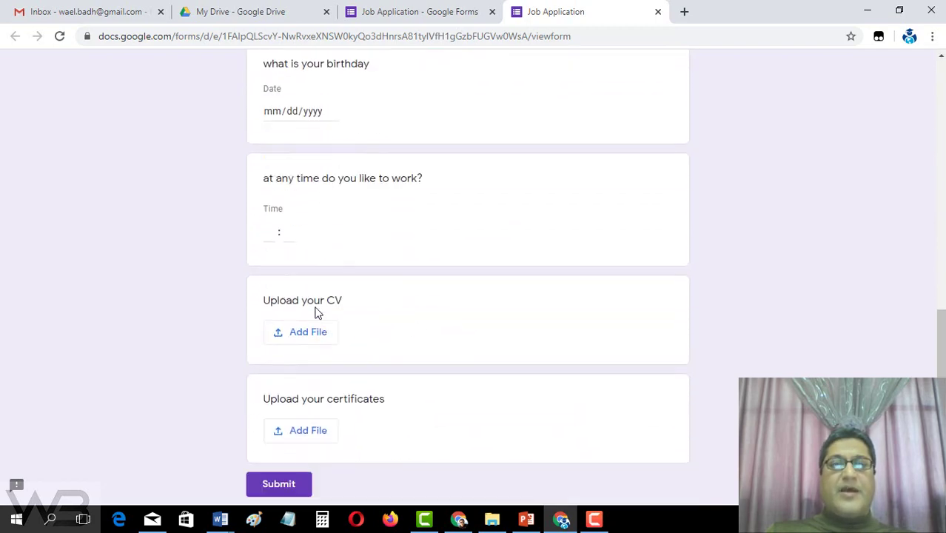
{"action": "scroll", "coordinate": [312, 340], "scroll_direction": "down", "scroll_amount": 1}
{"action": "left_click", "coordinate": [287, 392]}
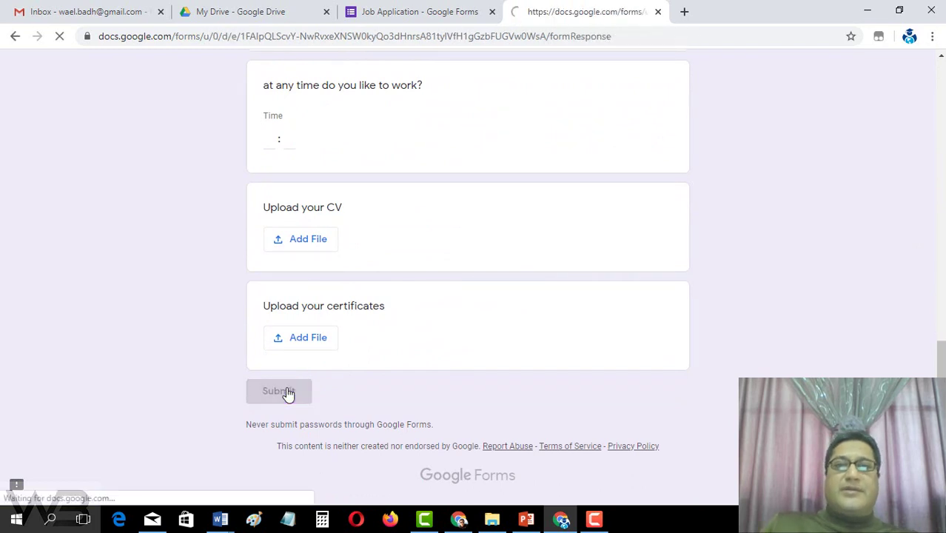
Step: Leave the response-recorded confirmation and return to the Job Application form editor
{"action": "triple_click", "coordinate": [278, 129]}
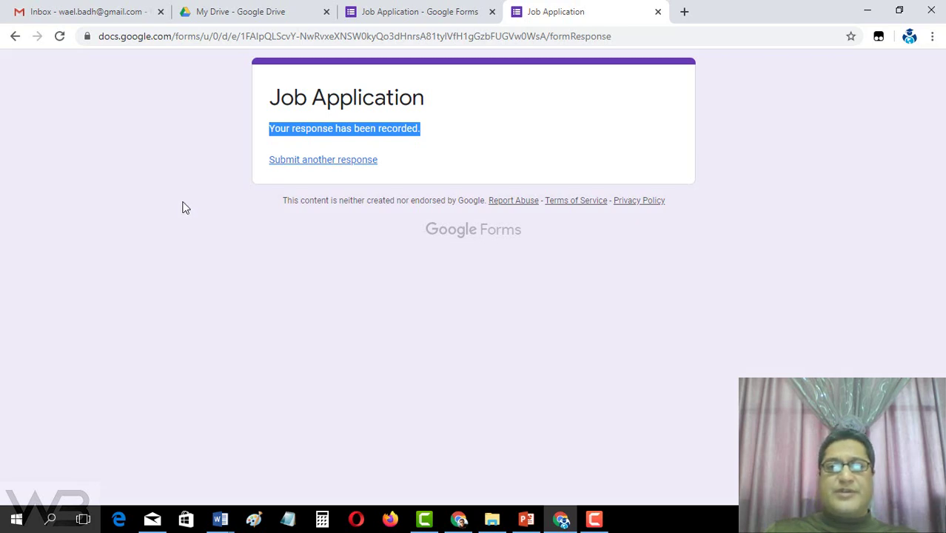
{"action": "left_click", "coordinate": [375, 6]}
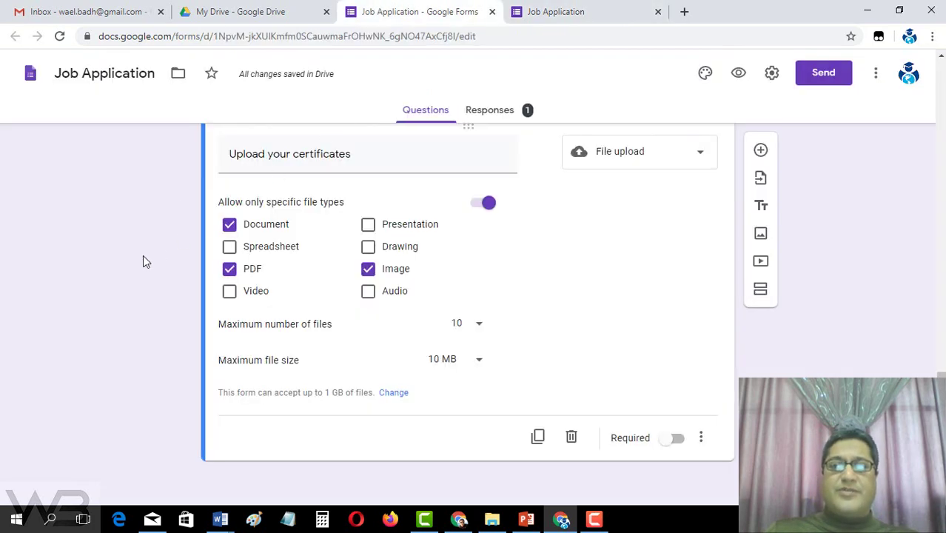
Step: Open the Responses summary showing 1 response for the name and Gender questions
{"action": "left_click", "coordinate": [490, 111]}
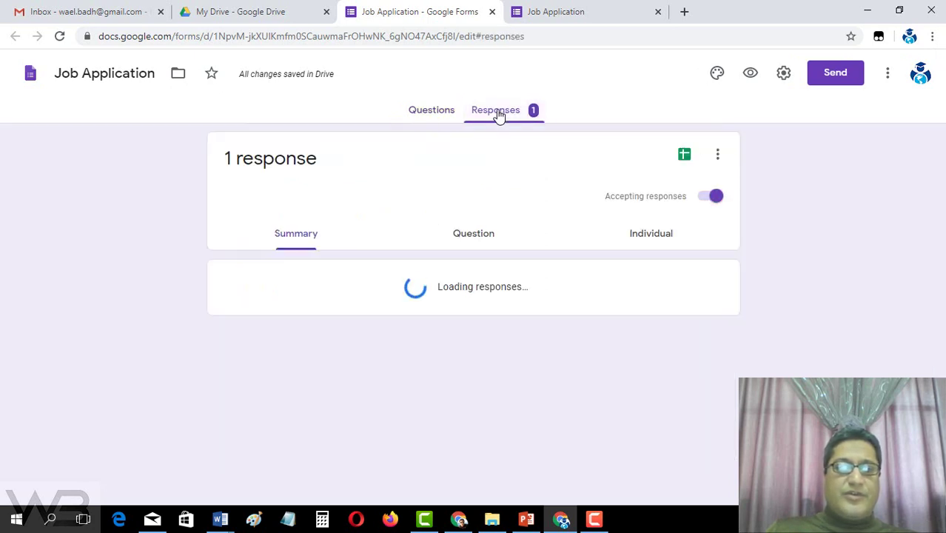
{"action": "scroll", "coordinate": [129, 309], "scroll_direction": "down", "scroll_amount": 2}
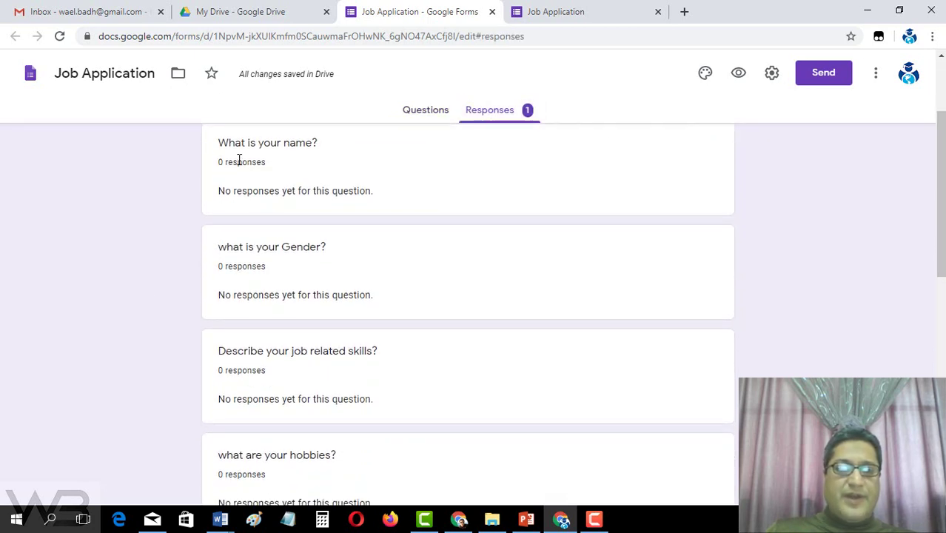
{"action": "left_click_drag", "start_coordinate": [250, 166], "coordinate": [246, 228]}
{"action": "double_click", "coordinate": [219, 266]}
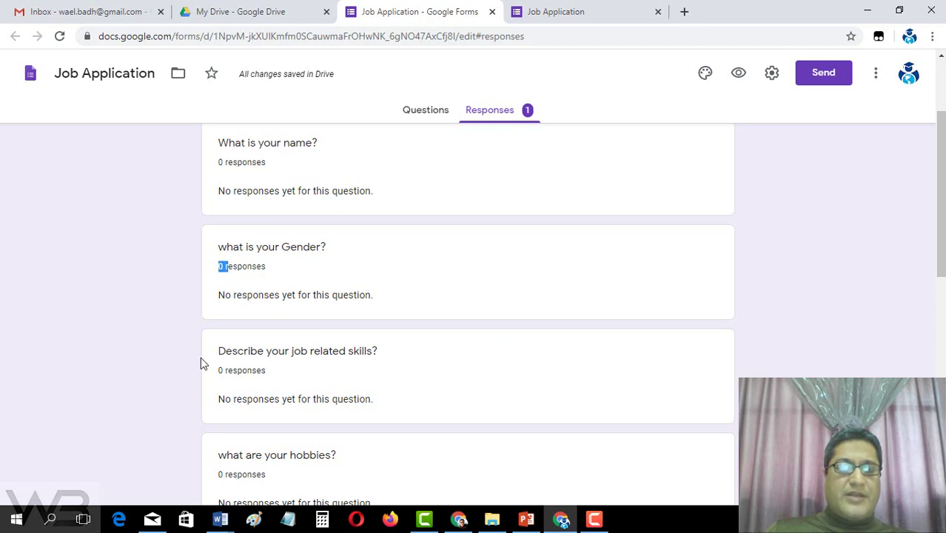
{"action": "mouse_move", "coordinate": [242, 371]}
{"action": "left_mouse_down"}
{"action": "mouse_move", "coordinate": [218, 371]}
{"action": "mouse_move", "coordinate": [243, 345]}
{"action": "left_mouse_up"}
{"action": "scroll", "coordinate": [232, 359], "scroll_direction": "down", "scroll_amount": 2}
{"action": "scroll", "coordinate": [242, 345], "scroll_direction": "down", "scroll_amount": 2}
Step: Review the remaining response counts, including where do you live?, then return to Questions
{"action": "left_click_drag", "start_coordinate": [219, 301], "coordinate": [257, 301]}
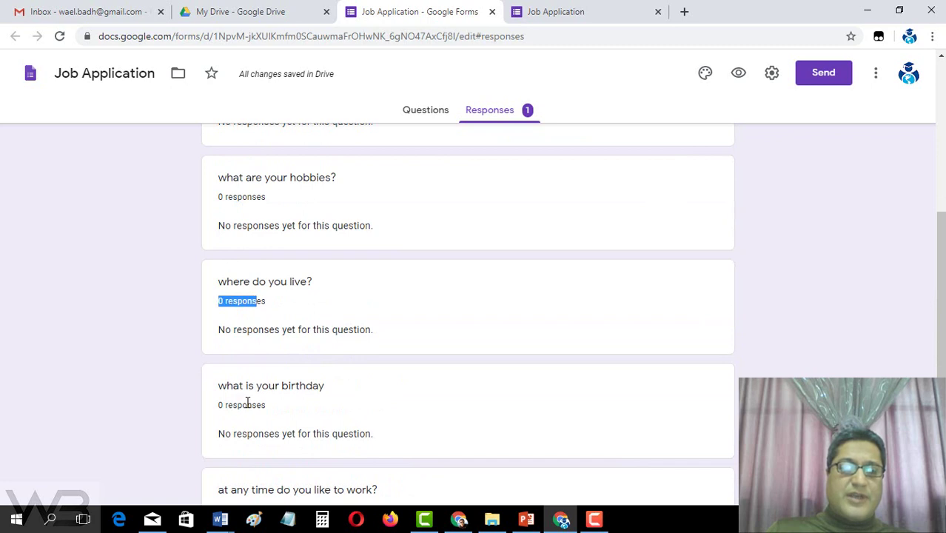
{"action": "left_click_drag", "start_coordinate": [225, 404], "coordinate": [251, 404]}
{"action": "scroll", "coordinate": [244, 387], "scroll_direction": "down", "scroll_amount": 3}
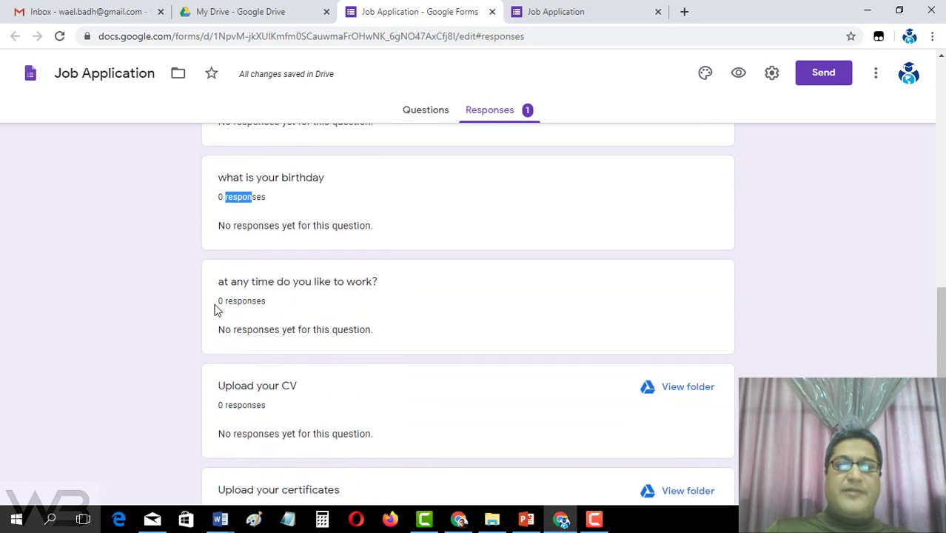
{"action": "left_click_drag", "start_coordinate": [218, 300], "coordinate": [245, 301]}
{"action": "left_click", "coordinate": [222, 405]}
{"action": "scroll", "coordinate": [267, 411], "scroll_direction": "down", "scroll_amount": 2}
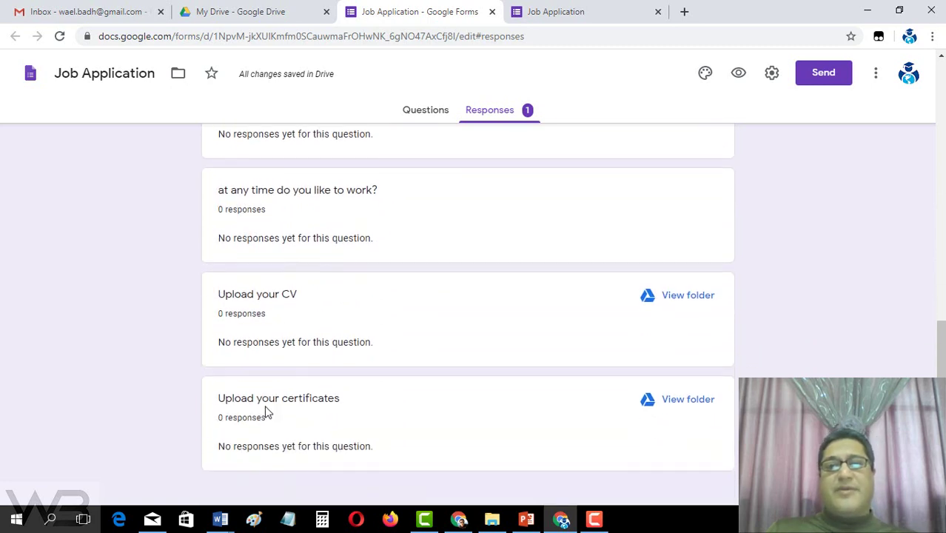
{"action": "scroll", "coordinate": [110, 388], "scroll_direction": "up", "scroll_amount": 10}
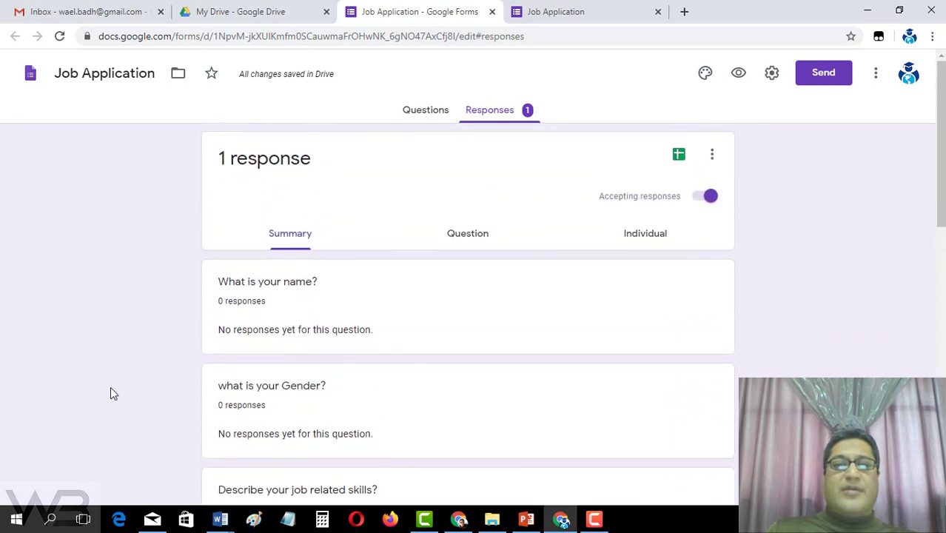
{"action": "left_click", "coordinate": [425, 111]}
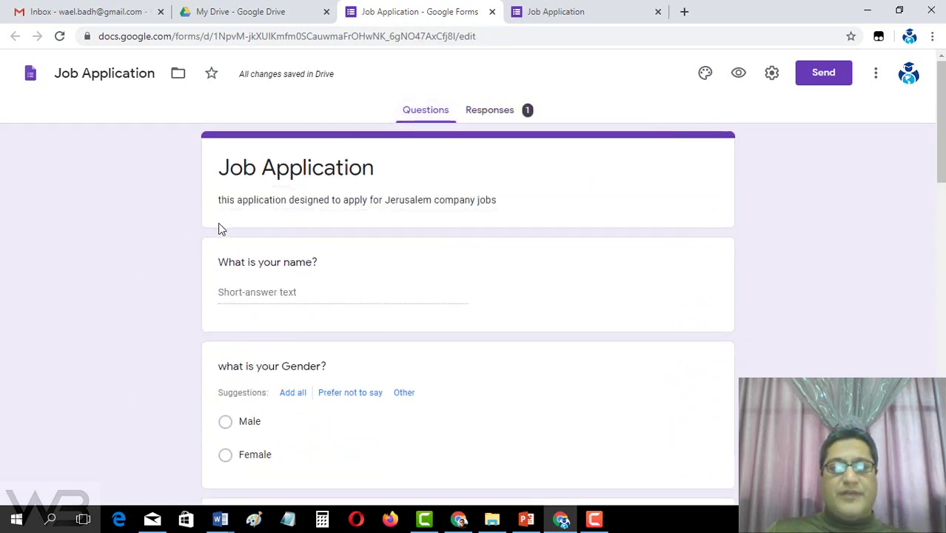
Step: Mark the name question as Required
{"action": "left_click", "coordinate": [244, 289]}
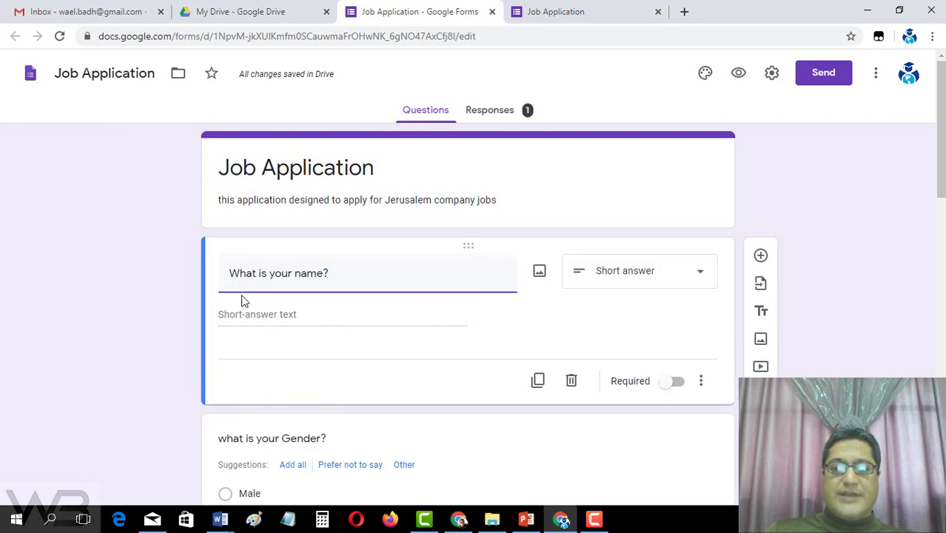
{"action": "left_click", "coordinate": [674, 381]}
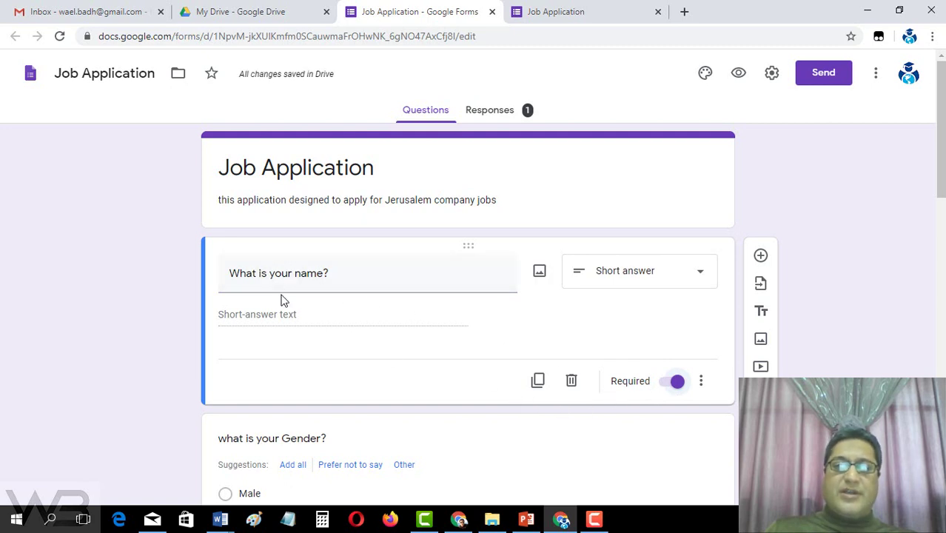
{"action": "scroll", "coordinate": [311, 323], "scroll_direction": "down", "scroll_amount": 2}
{"action": "scroll", "coordinate": [314, 325], "scroll_direction": "down", "scroll_amount": 2}
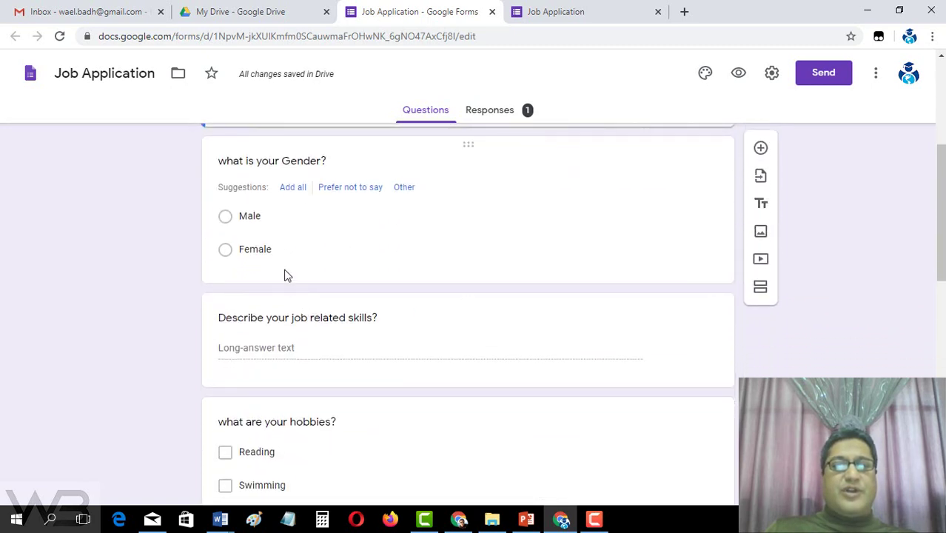
{"action": "scroll", "coordinate": [283, 275], "scroll_direction": "down", "scroll_amount": 1}
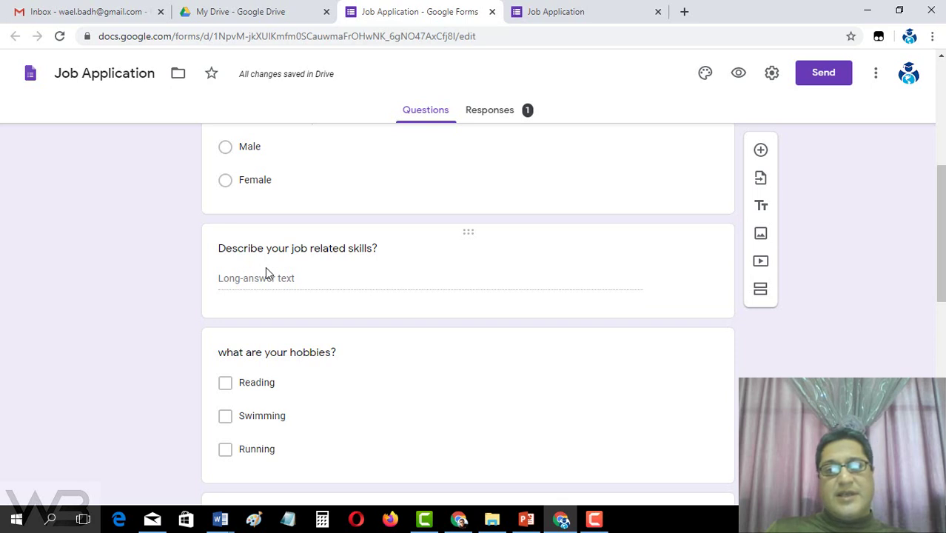
{"action": "scroll", "coordinate": [265, 274], "scroll_direction": "down", "scroll_amount": 1}
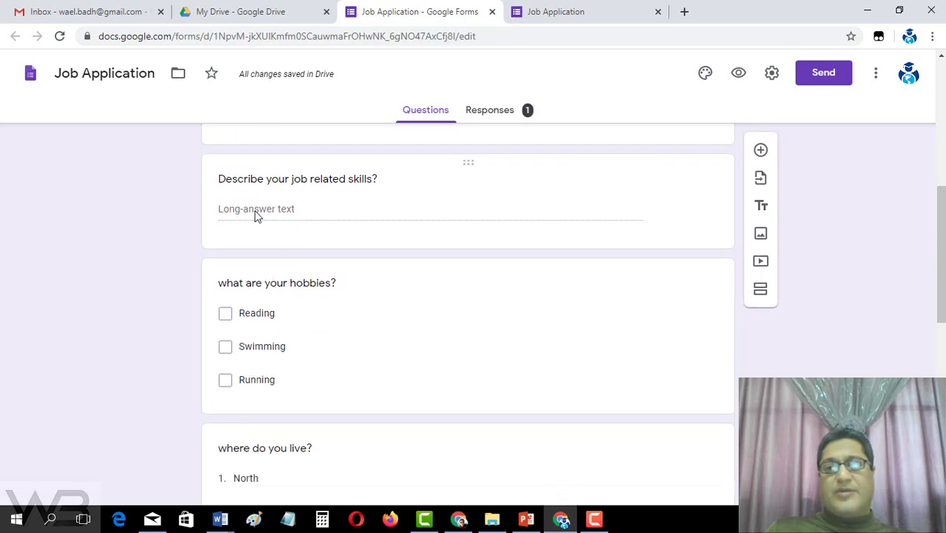
Step: Mark 'Describe your job related skills?' as Required
{"action": "left_click", "coordinate": [418, 213]}
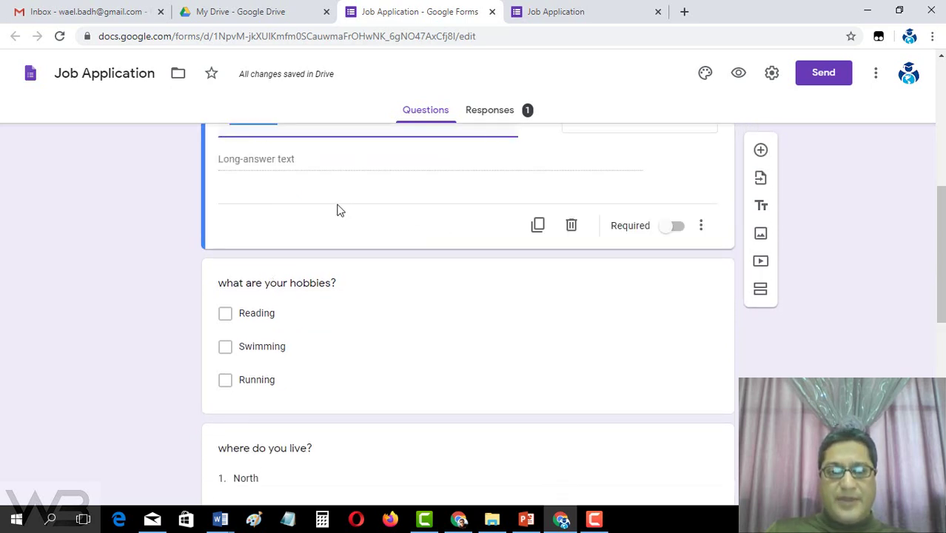
{"action": "left_click", "coordinate": [677, 226]}
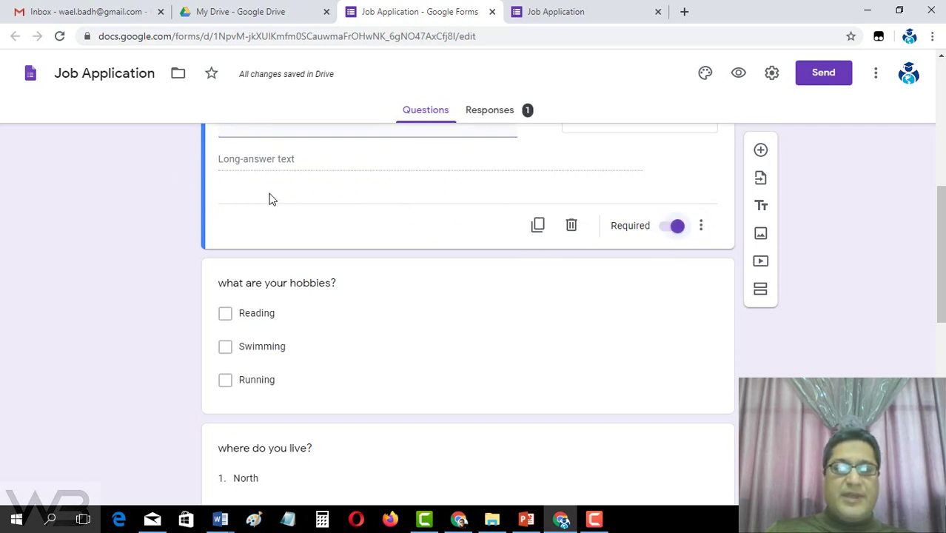
{"action": "scroll", "coordinate": [268, 197], "scroll_direction": "down", "scroll_amount": 1}
{"action": "scroll", "coordinate": [272, 178], "scroll_direction": "down", "scroll_amount": 2}
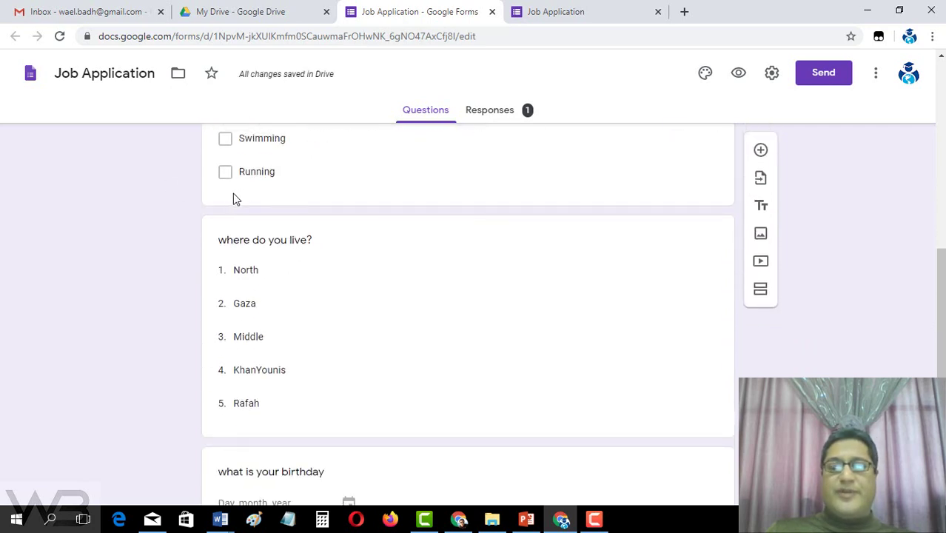
{"action": "scroll", "coordinate": [227, 174], "scroll_direction": "down", "scroll_amount": 1}
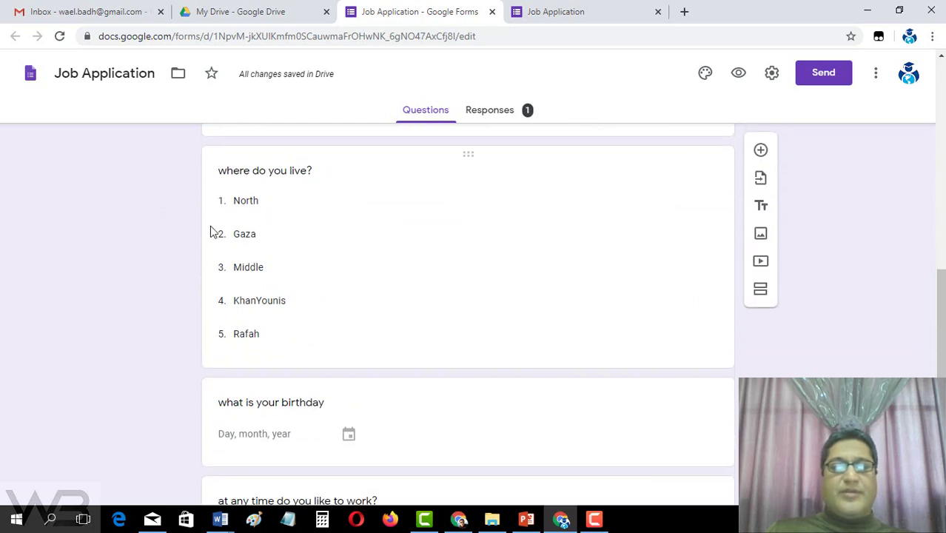
{"action": "scroll", "coordinate": [302, 280], "scroll_direction": "down", "scroll_amount": 2}
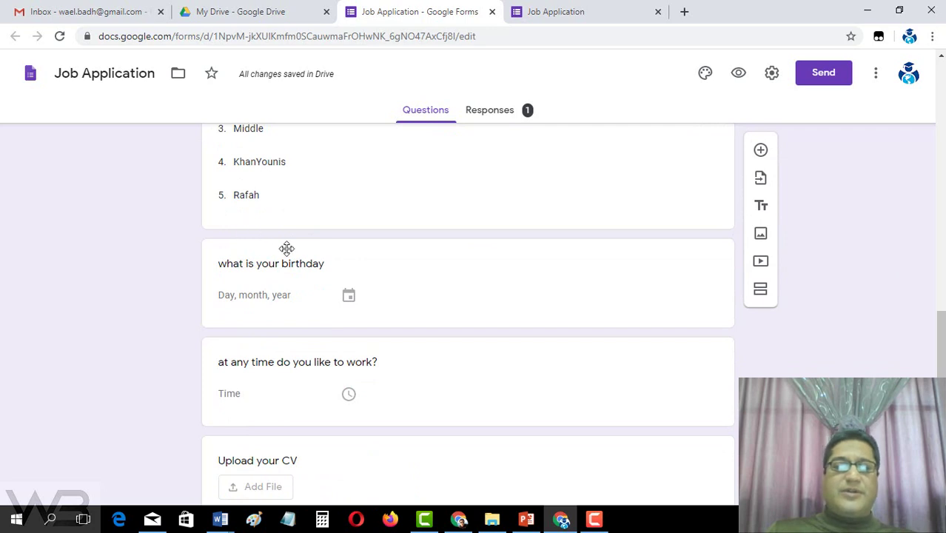
Step: Make the birthday, work-time and 'Upload your CV' questions Required
{"action": "left_click", "coordinate": [290, 270]}
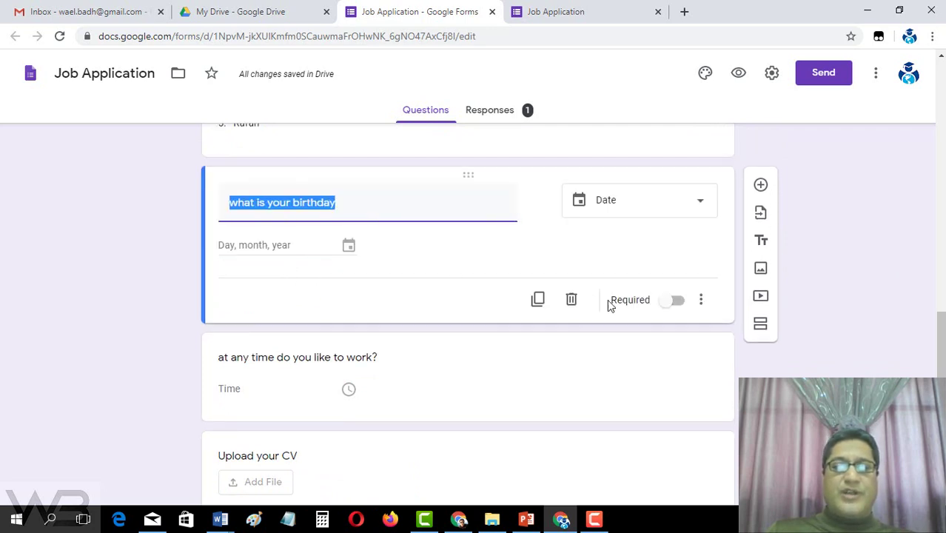
{"action": "left_click", "coordinate": [675, 300]}
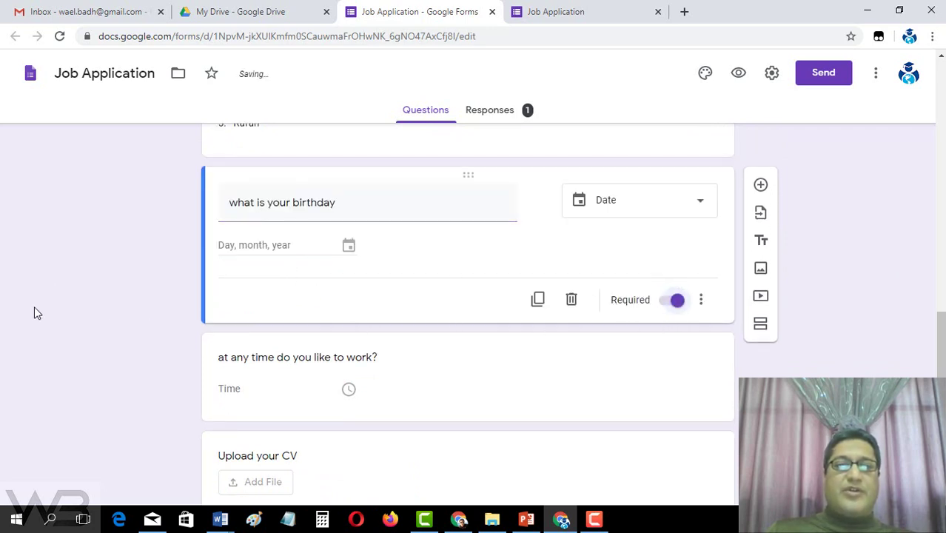
{"action": "scroll", "coordinate": [34, 311], "scroll_direction": "down", "scroll_amount": 2}
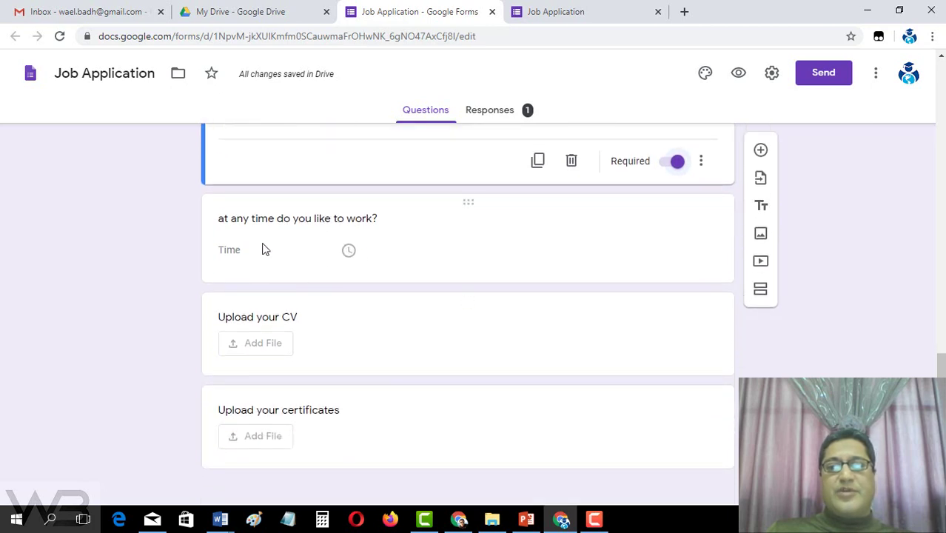
{"action": "left_click", "coordinate": [255, 220]}
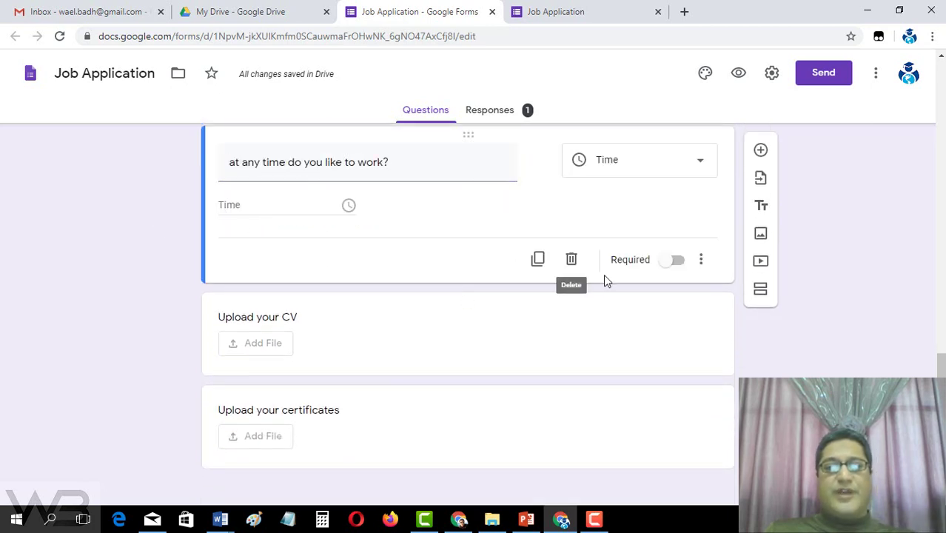
{"action": "left_click", "coordinate": [684, 266]}
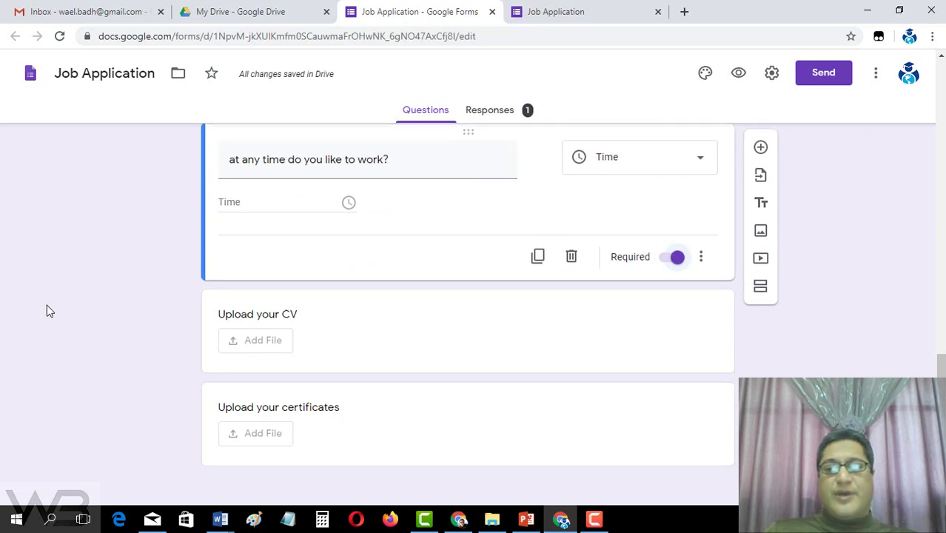
{"action": "left_click", "coordinate": [258, 309]}
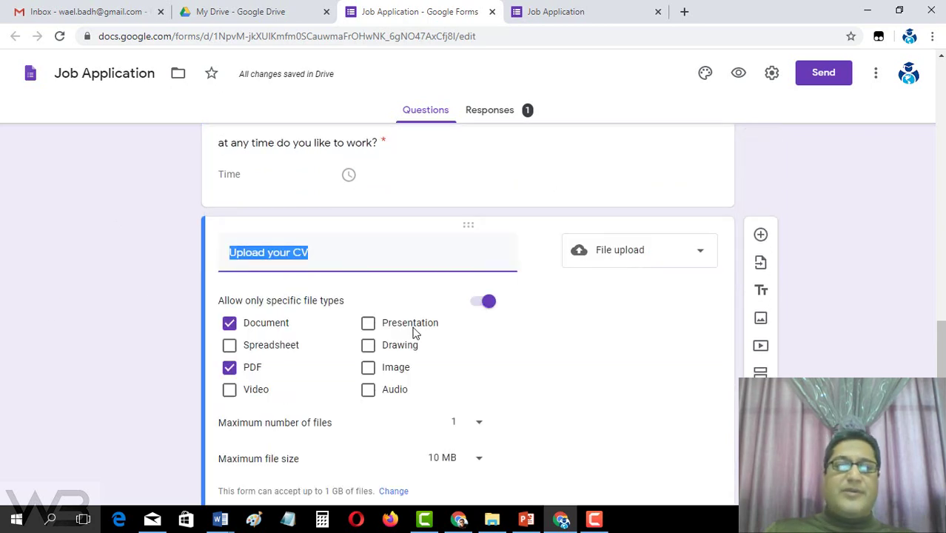
{"action": "scroll", "coordinate": [573, 295], "scroll_direction": "down", "scroll_amount": 2}
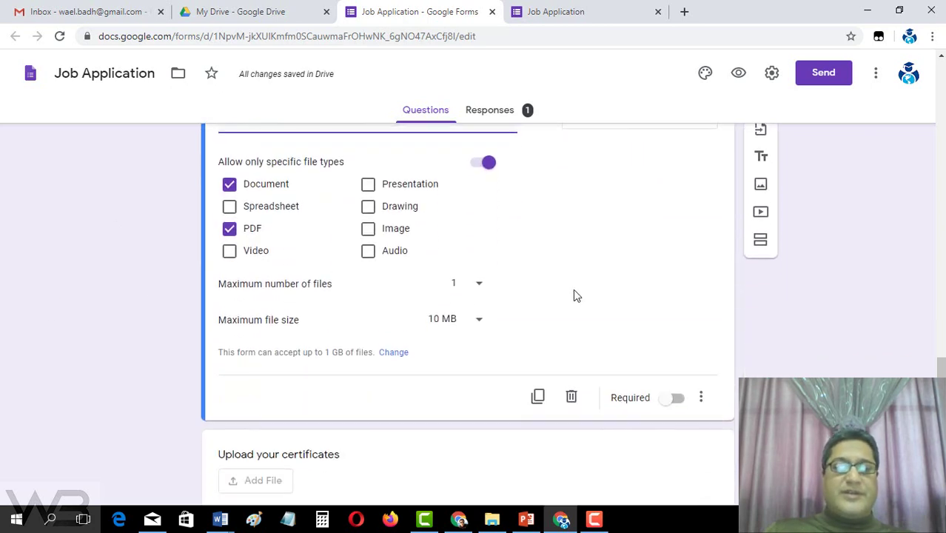
{"action": "left_click", "coordinate": [676, 398]}
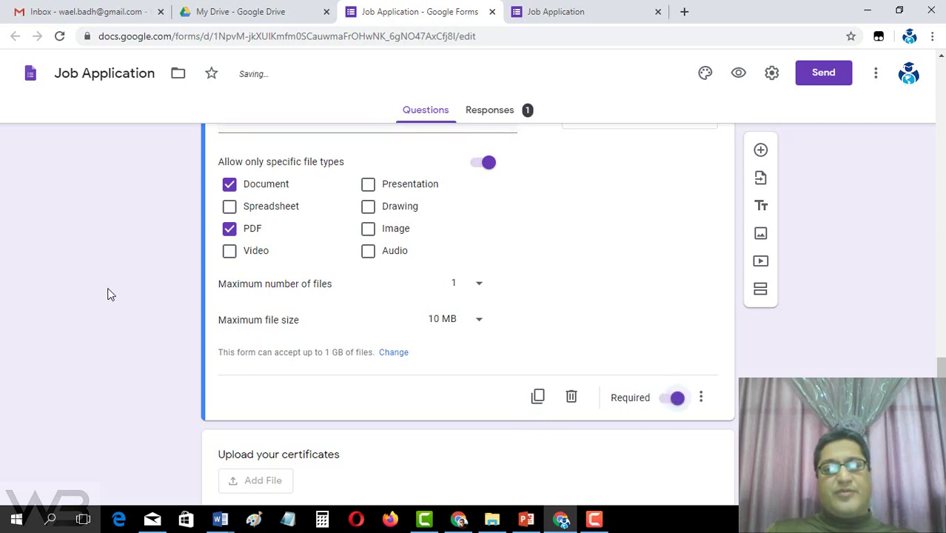
{"action": "scroll", "coordinate": [107, 294], "scroll_direction": "down", "scroll_amount": 1}
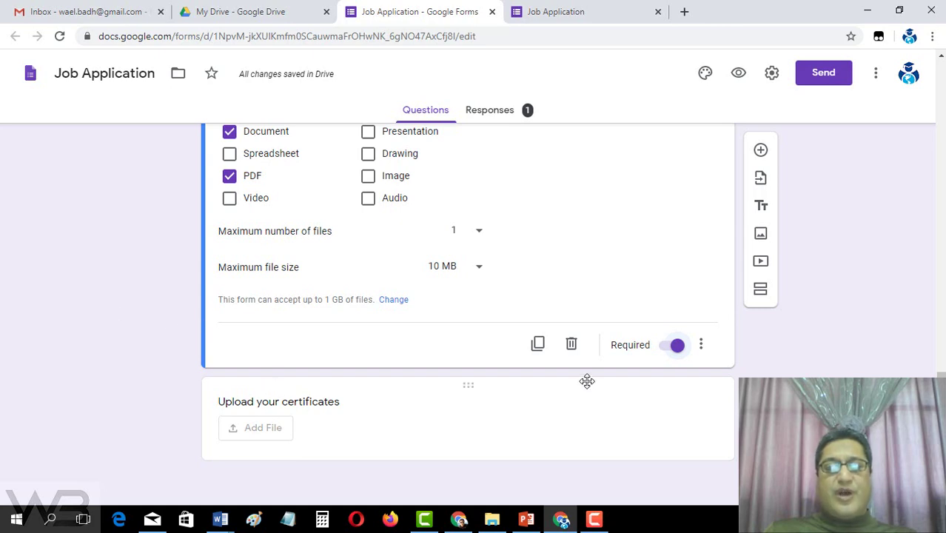
Step: Confirm the name question is Required, then go to the live Job Application form
{"action": "scroll", "coordinate": [283, 380], "scroll_direction": "up", "scroll_amount": 10}
{"action": "scroll", "coordinate": [283, 379], "scroll_direction": "up", "scroll_amount": 10}
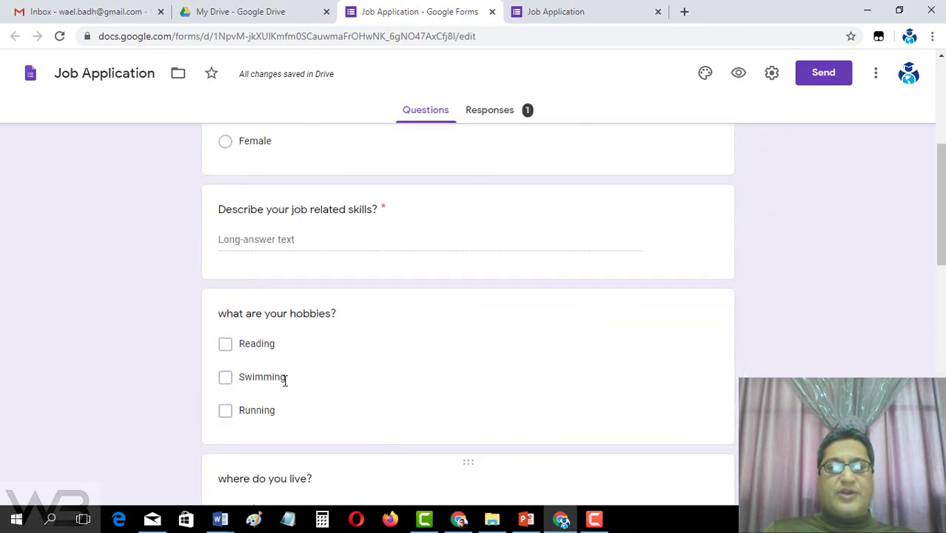
{"action": "scroll", "coordinate": [282, 379], "scroll_direction": "up", "scroll_amount": 10}
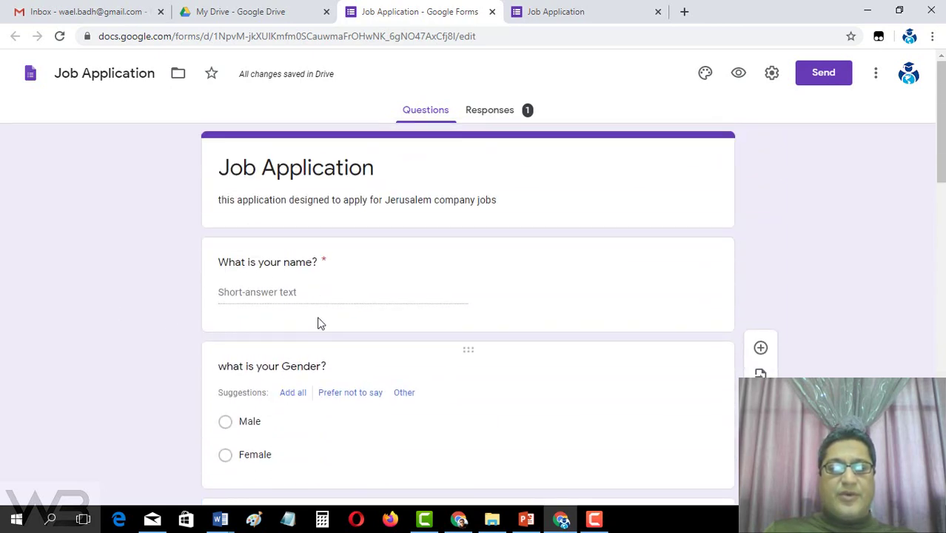
{"action": "left_click", "coordinate": [320, 261]}
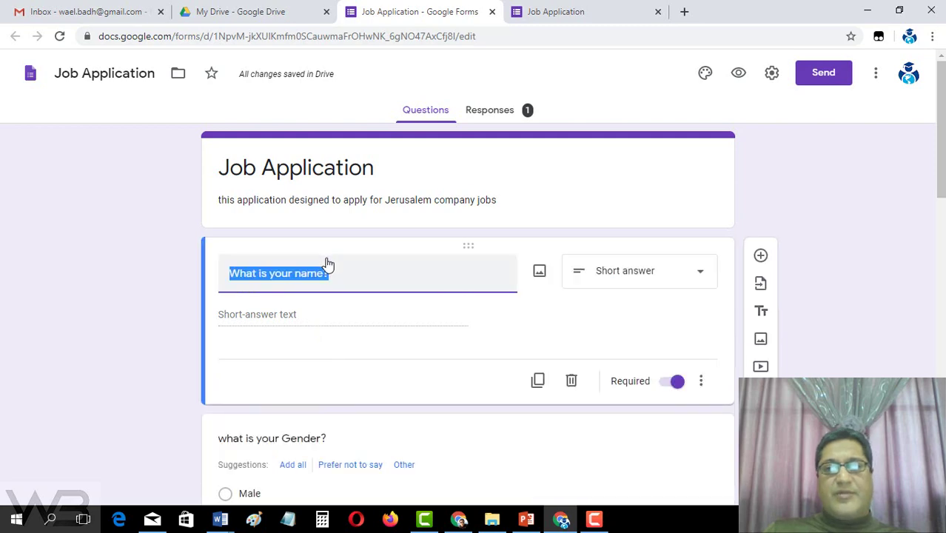
{"action": "left_click", "coordinate": [80, 288]}
{"action": "scroll", "coordinate": [280, 415], "scroll_direction": "down", "scroll_amount": 4}
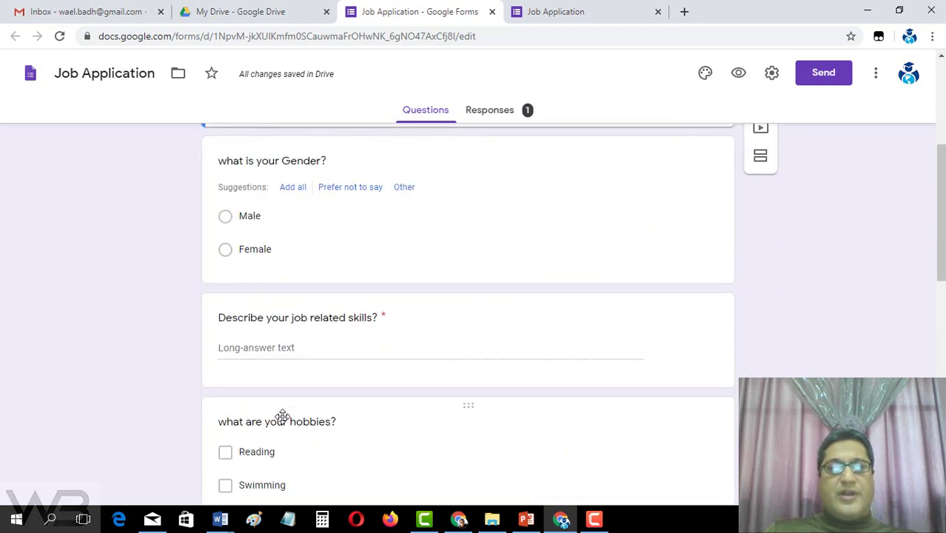
{"action": "scroll", "coordinate": [275, 238], "scroll_direction": "up", "scroll_amount": 3}
{"action": "scroll", "coordinate": [256, 252], "scroll_direction": "up", "scroll_amount": 2}
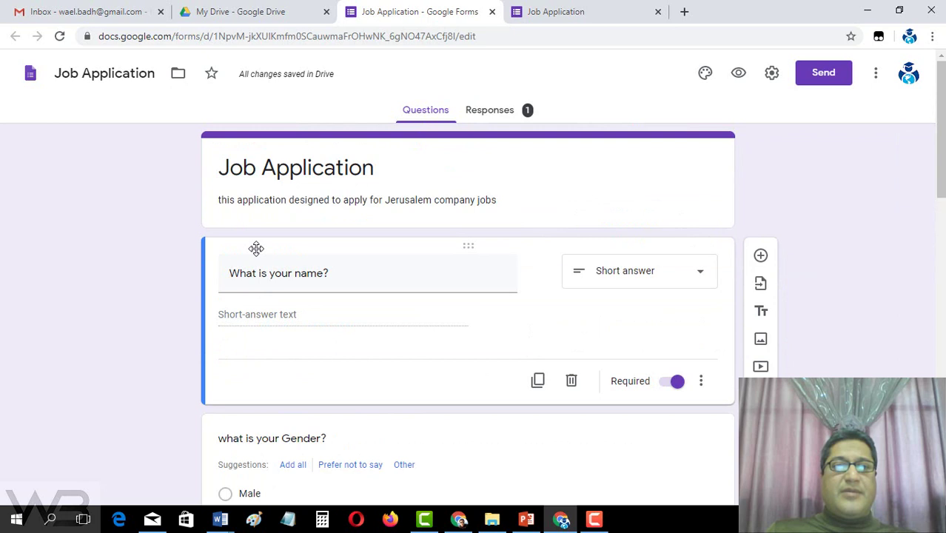
{"action": "left_click", "coordinate": [559, 9]}
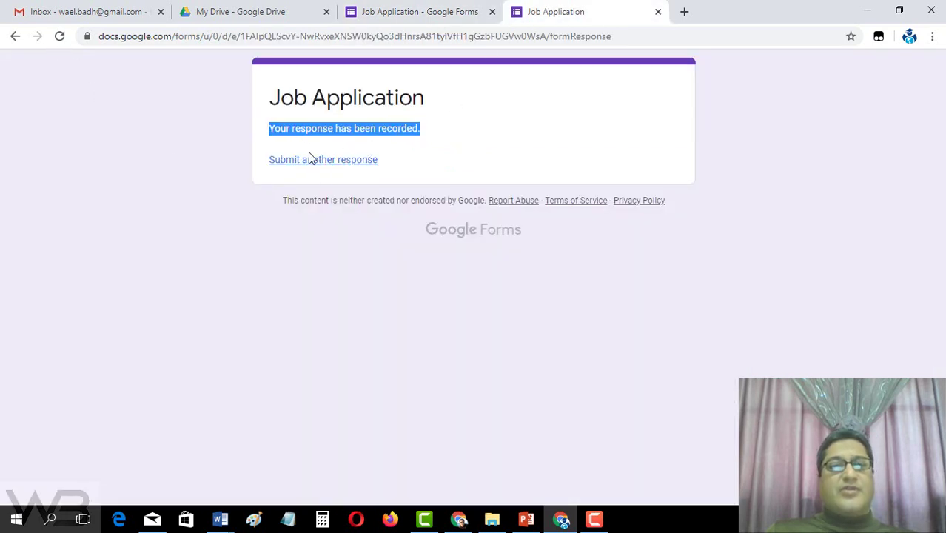
Step: Start another response on the live Job Application form
{"action": "left_click", "coordinate": [319, 167]}
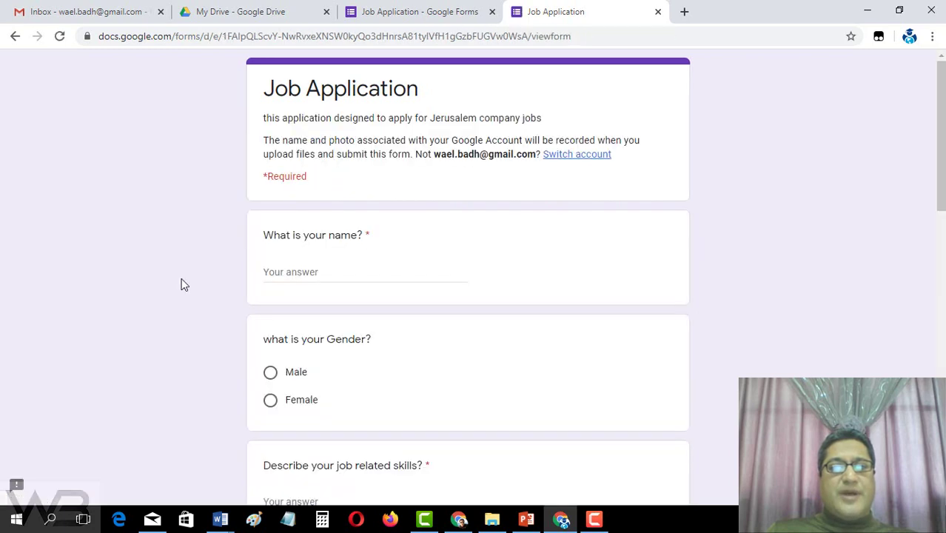
{"action": "triple_click", "coordinate": [274, 176]}
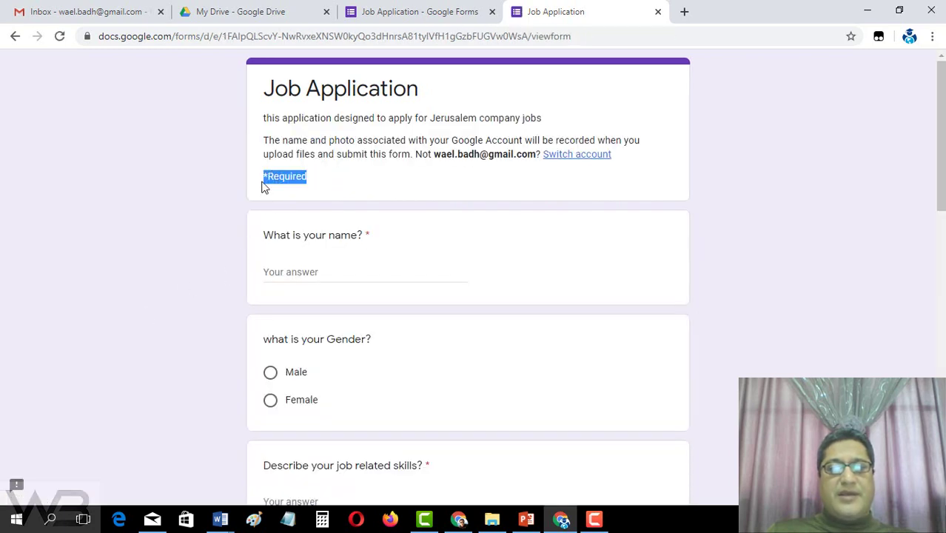
{"action": "left_click", "coordinate": [266, 180]}
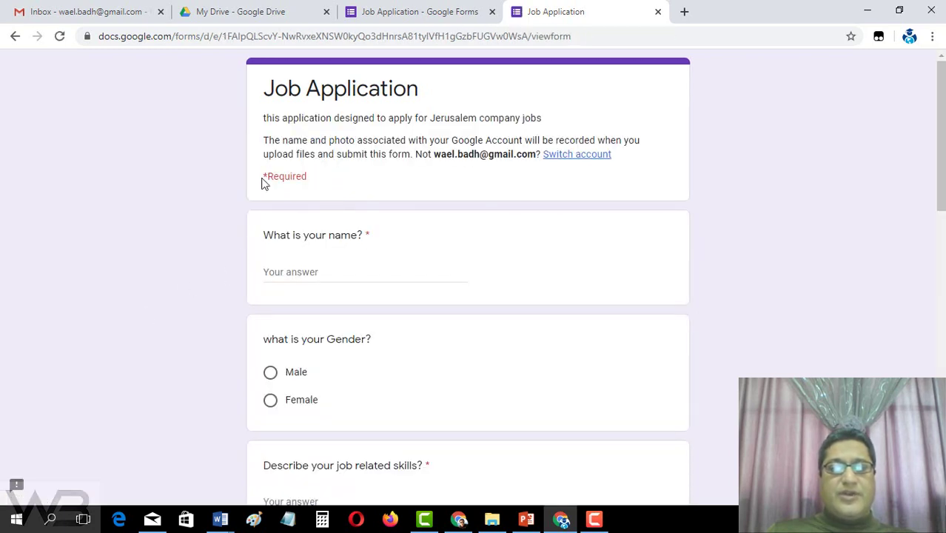
Step: Enter the applicant's name and choose Male for gender
{"action": "left_click", "coordinate": [288, 271]}
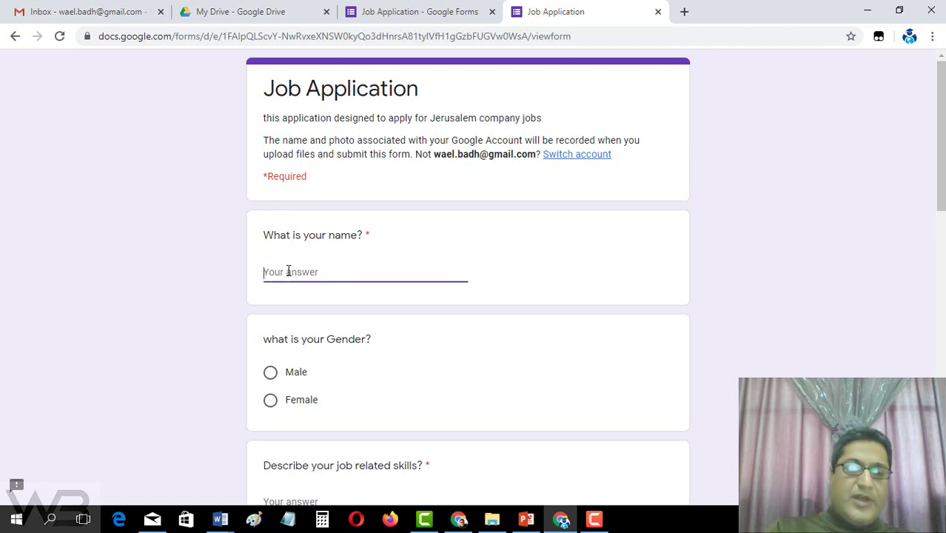
{"action": "type", "text": "wail Badah"}
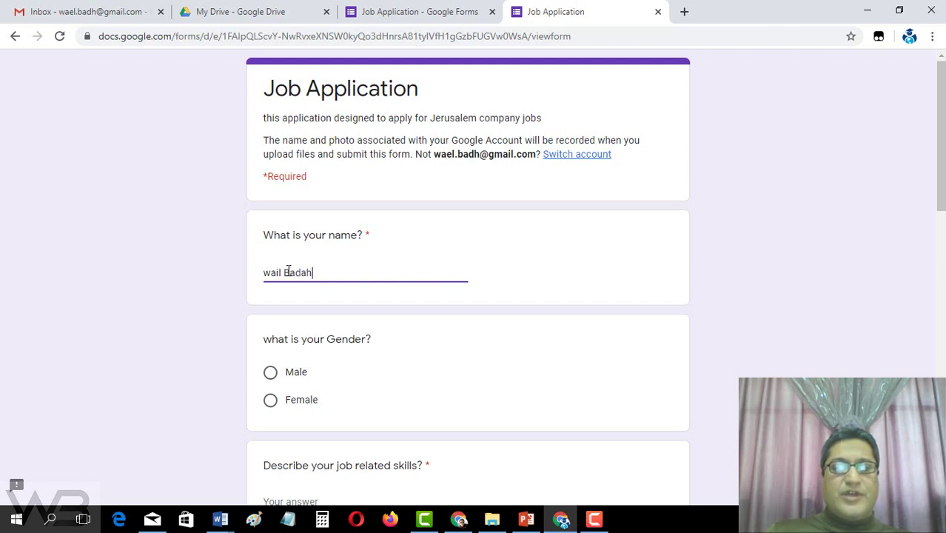
{"action": "left_click", "coordinate": [270, 374]}
{"action": "scroll", "coordinate": [322, 223], "scroll_direction": "down", "scroll_amount": 2}
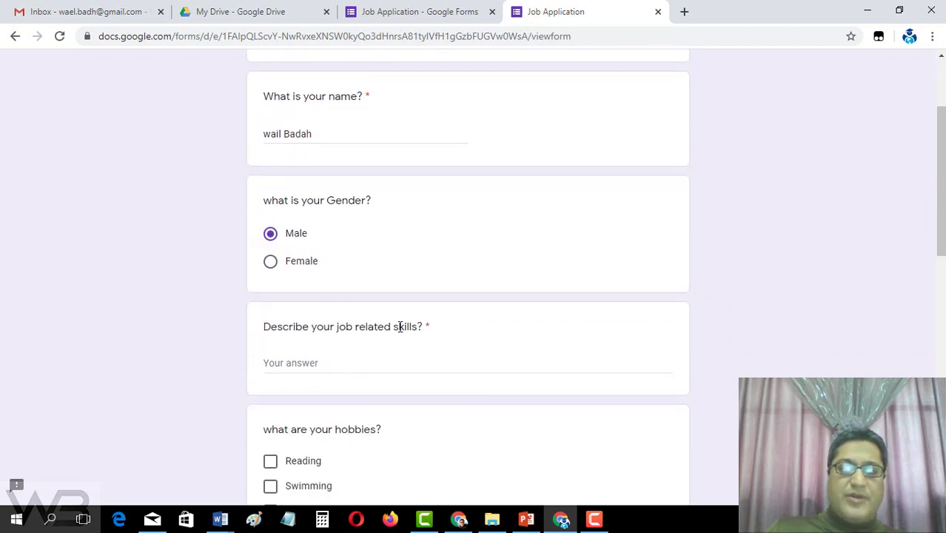
{"action": "scroll", "coordinate": [270, 201], "scroll_direction": "down", "scroll_amount": 2}
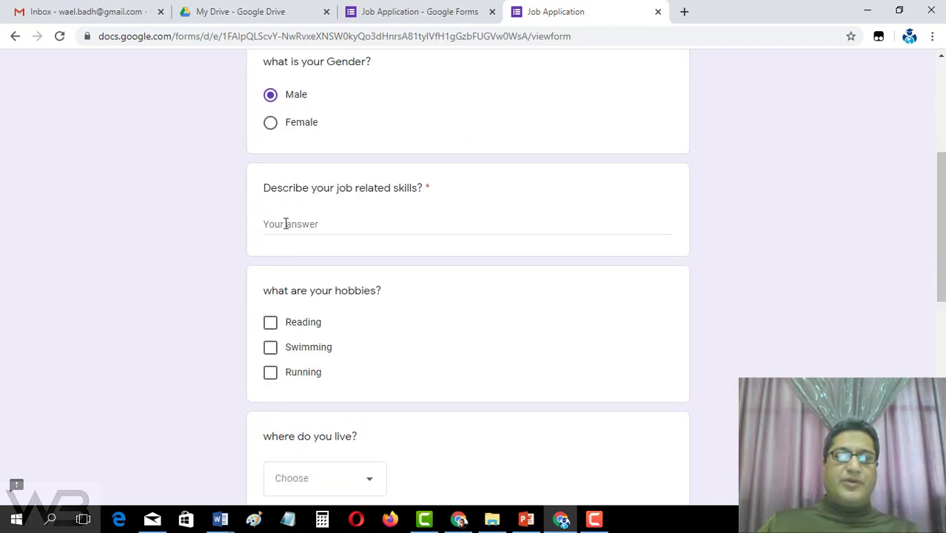
Step: Enter 'I Have excellent English Language skills' as the skills answer, correcting 'LAnguage' to 'Language'
{"action": "left_click", "coordinate": [285, 223]}
{"action": "left_click", "coordinate": [271, 327]}
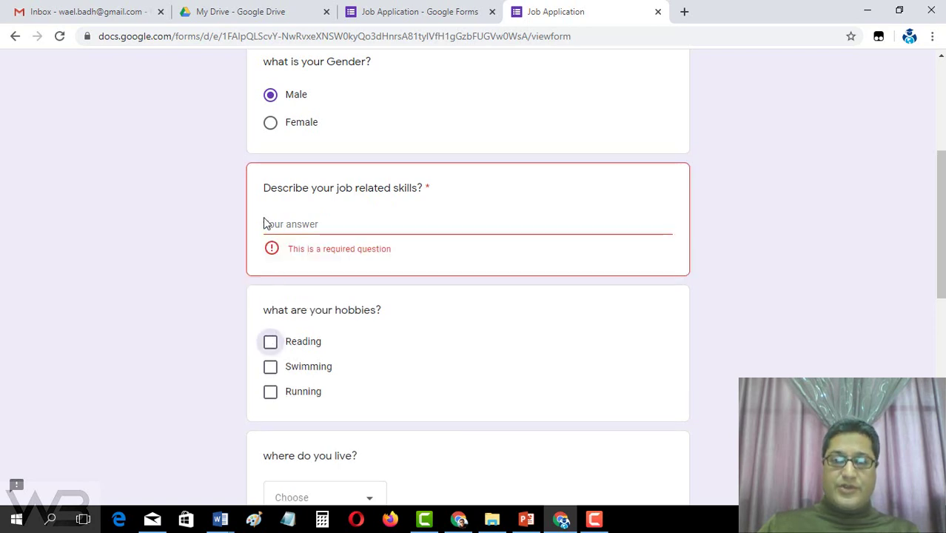
{"action": "left_click", "coordinate": [330, 224]}
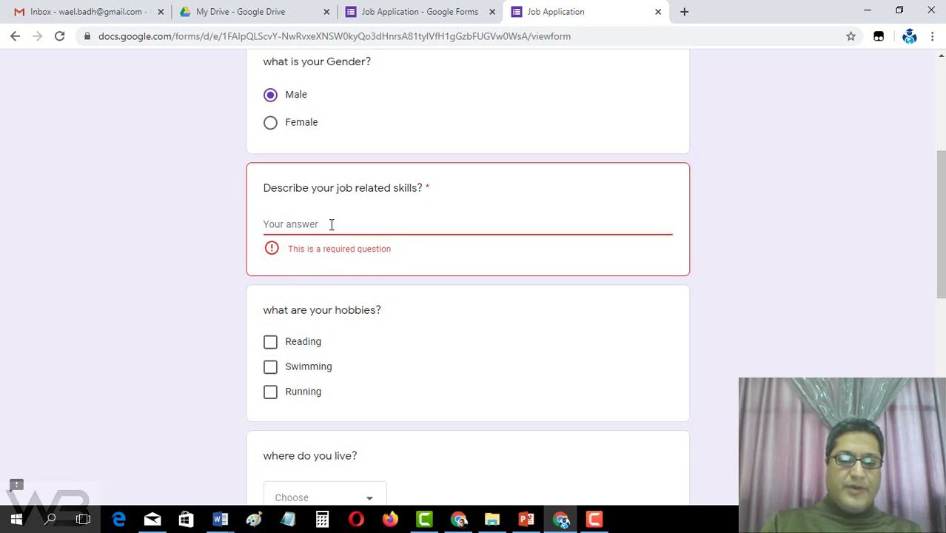
{"action": "type", "text": "I Hav"}
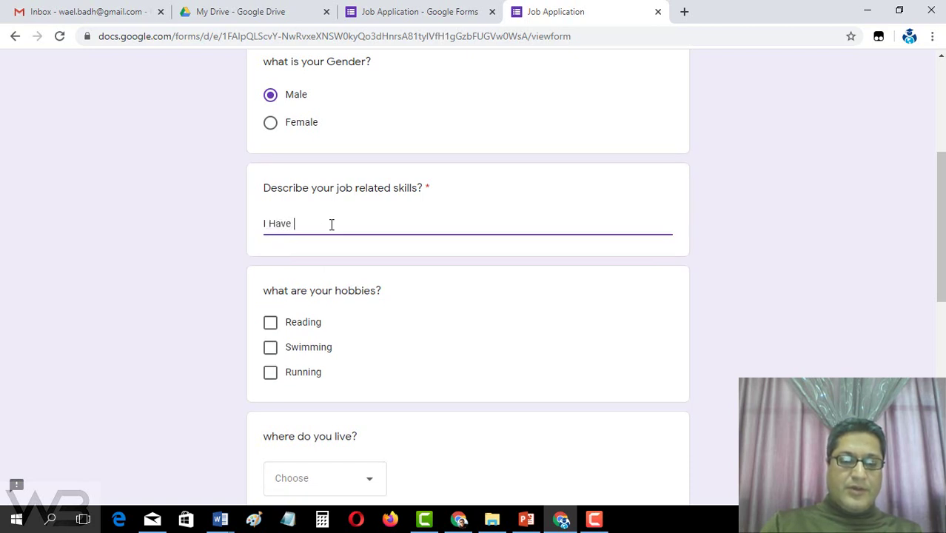
{"action": "type", "text": " excell"}
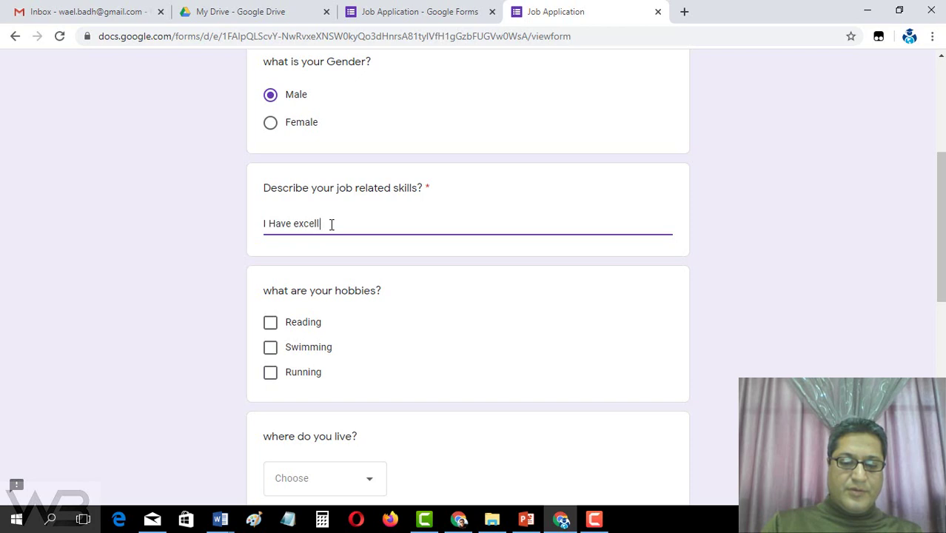
{"action": "type", "text": " E"}
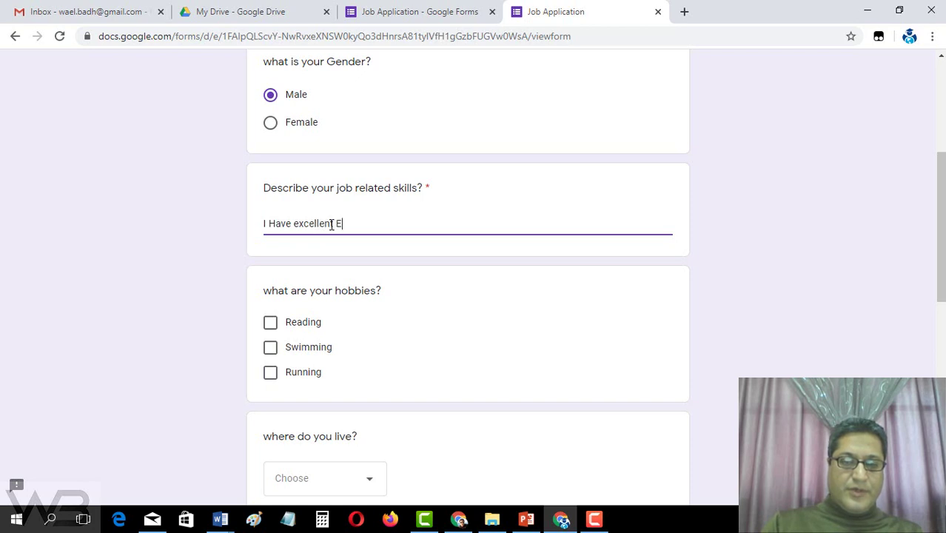
{"action": "type", "text": "m"}
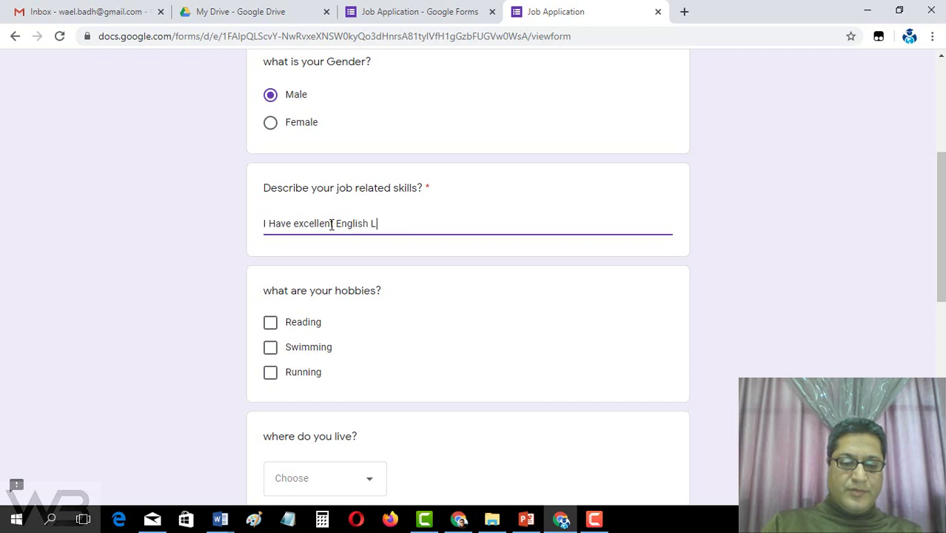
{"action": "type", "text": "guag"}
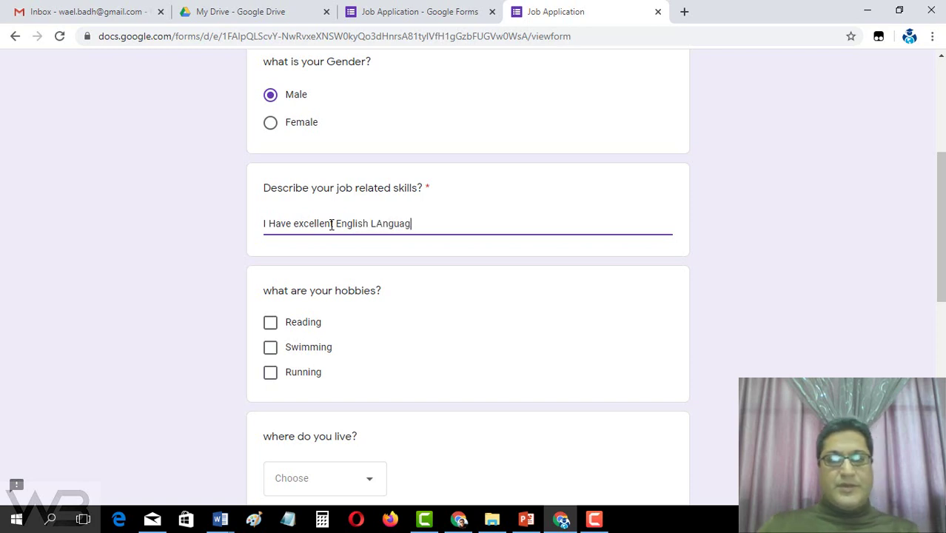
{"action": "type", "text": "e ski"}
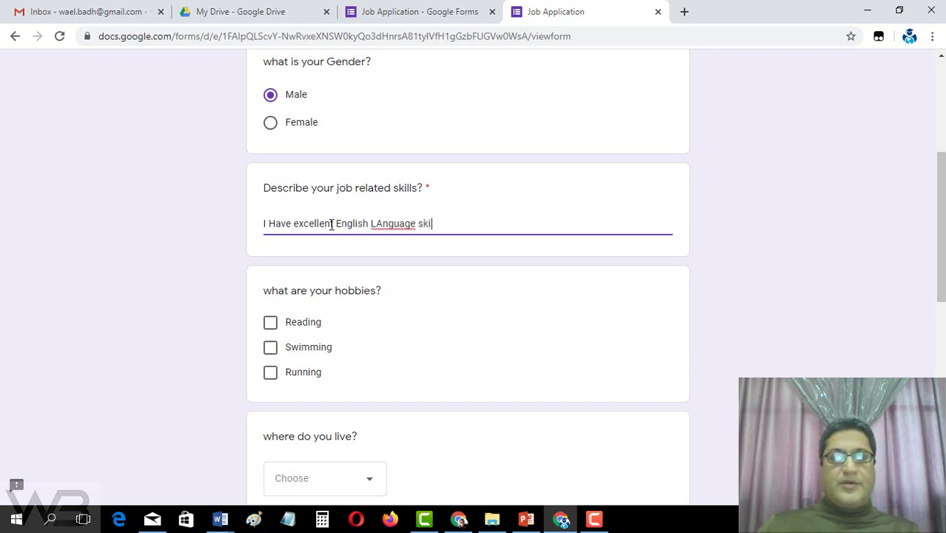
{"action": "type", "text": "ls"}
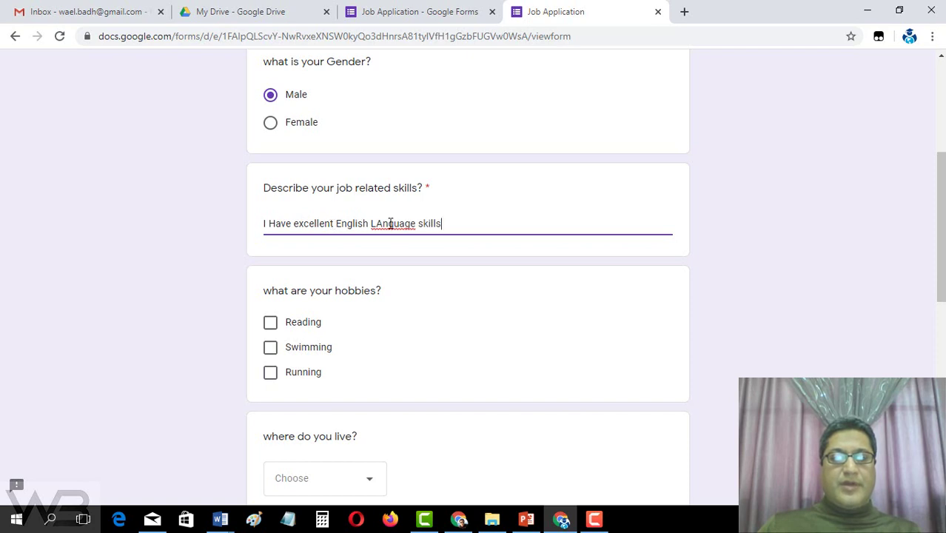
{"action": "right_click", "coordinate": [390, 222]}
{"action": "left_click", "coordinate": [405, 231]}
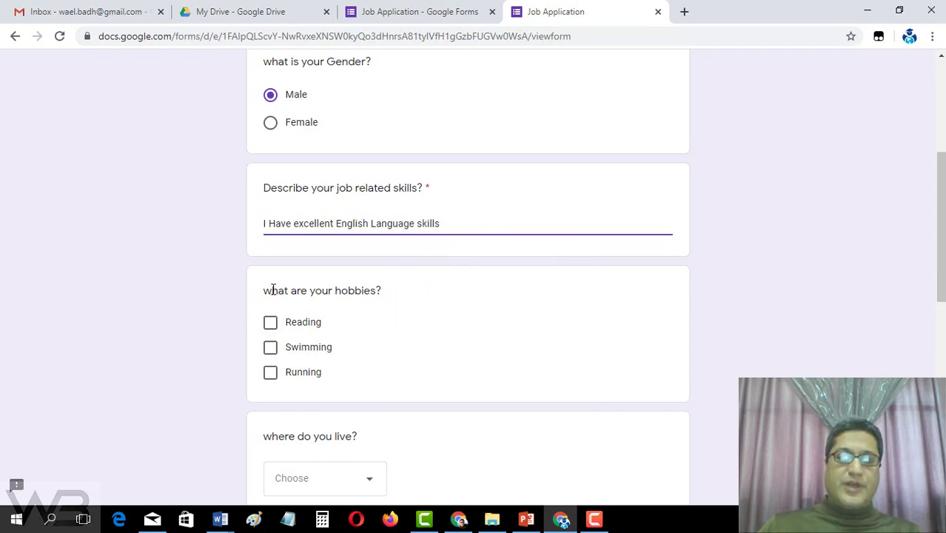
Step: Choose Gaza as the place you live and tick Swimming as a hobby
{"action": "left_click_drag", "start_coordinate": [263, 290], "coordinate": [382, 290]}
{"action": "scroll", "coordinate": [405, 294], "scroll_direction": "down", "scroll_amount": 2}
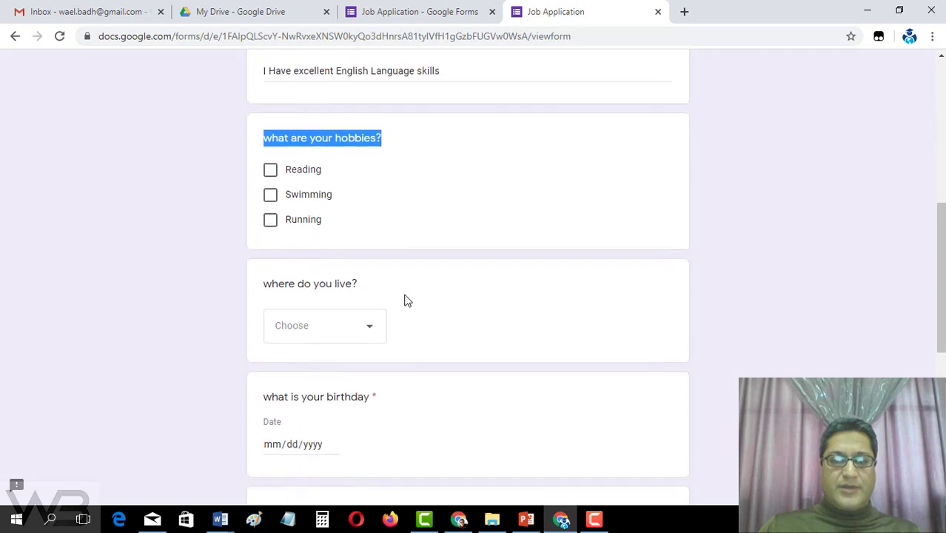
{"action": "scroll", "coordinate": [391, 283], "scroll_direction": "up", "scroll_amount": 1}
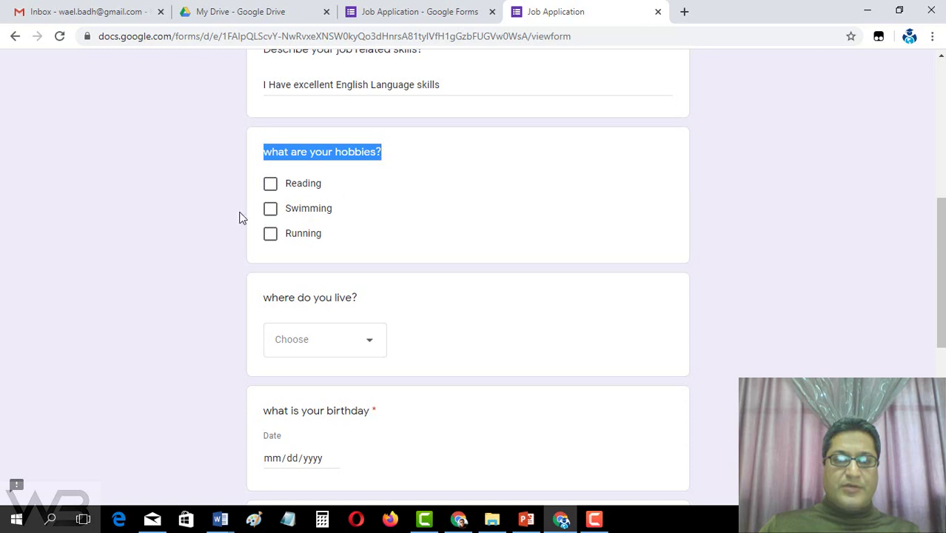
{"action": "left_click", "coordinate": [207, 238]}
{"action": "scroll", "coordinate": [326, 301], "scroll_direction": "down", "scroll_amount": 1}
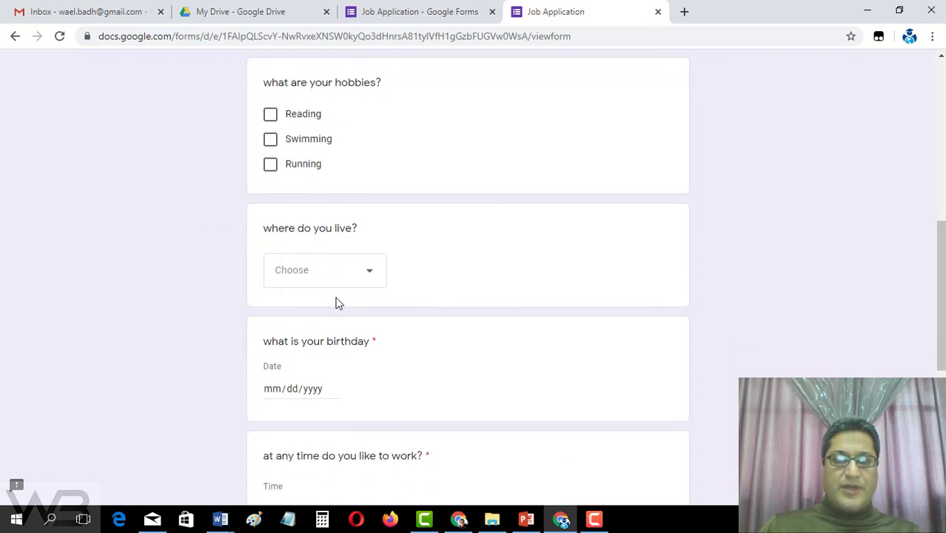
{"action": "left_click", "coordinate": [359, 280]}
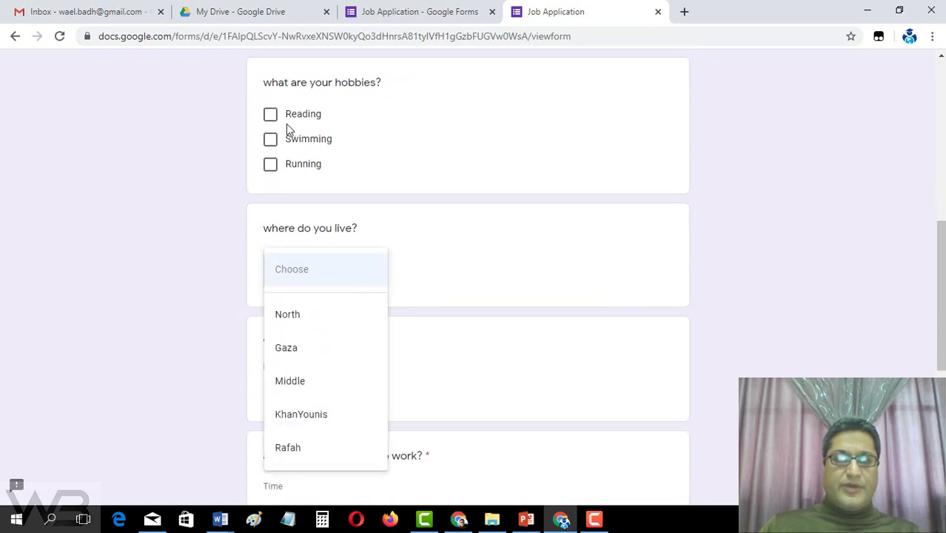
{"action": "left_click", "coordinate": [301, 357]}
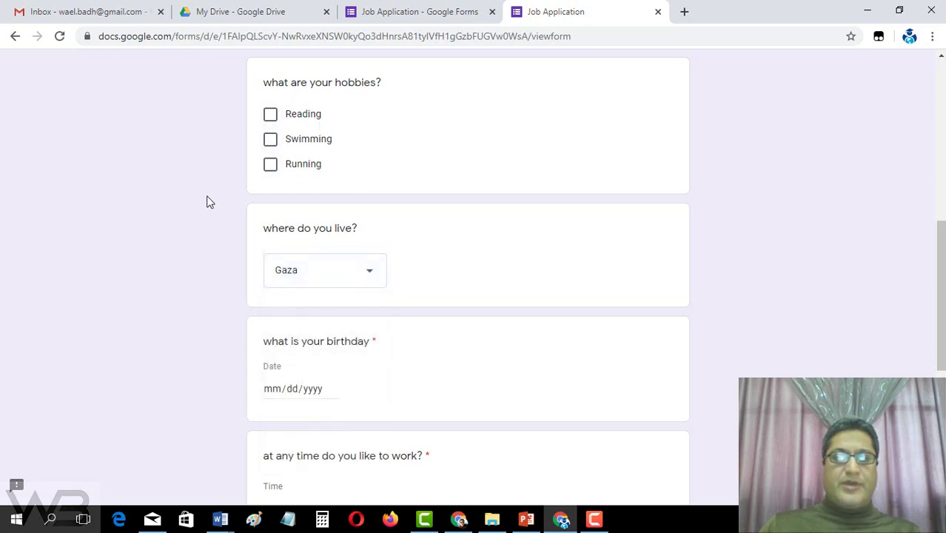
{"action": "left_click", "coordinate": [270, 139]}
Step: Set the birthday to March 5, 2018 in the date picker
{"action": "scroll", "coordinate": [151, 286], "scroll_direction": "down", "scroll_amount": 2}
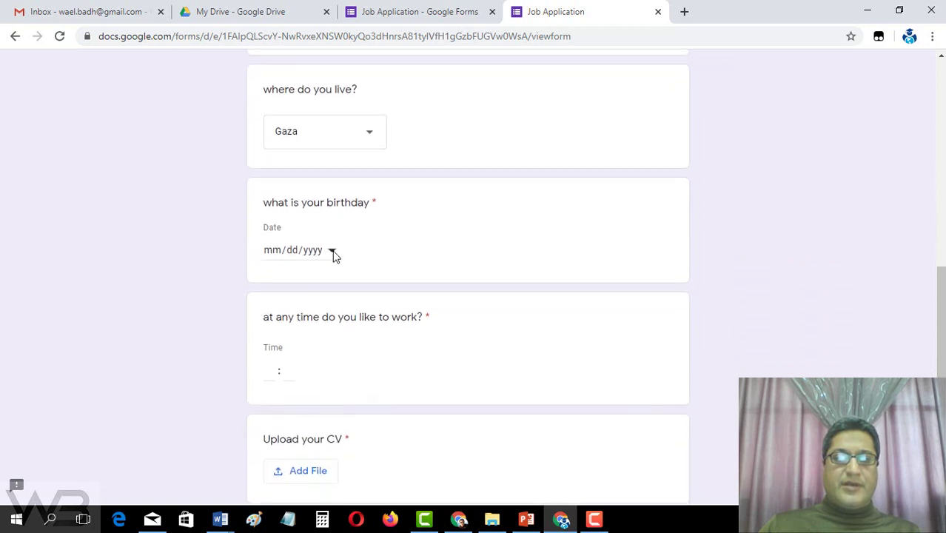
{"action": "left_click", "coordinate": [333, 252]}
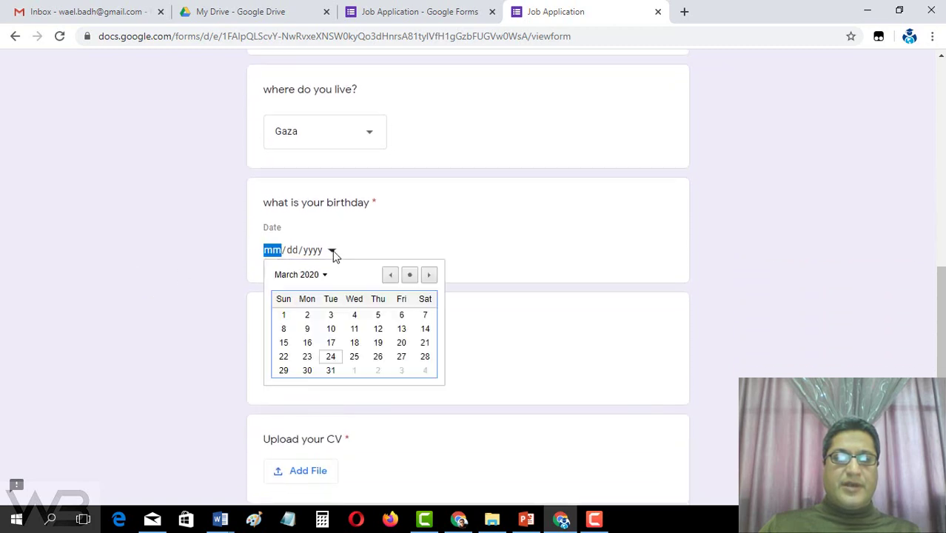
{"action": "double_click", "coordinate": [390, 275]}
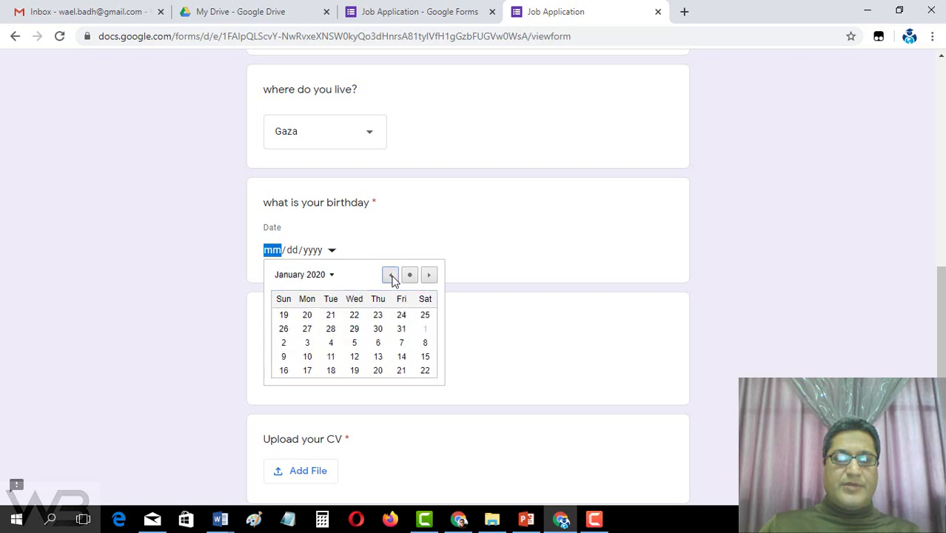
{"action": "double_click", "coordinate": [390, 276]}
{"action": "double_click", "coordinate": [390, 275]}
{"action": "left_click", "coordinate": [390, 275]}
{"action": "triple_click", "coordinate": [389, 275]}
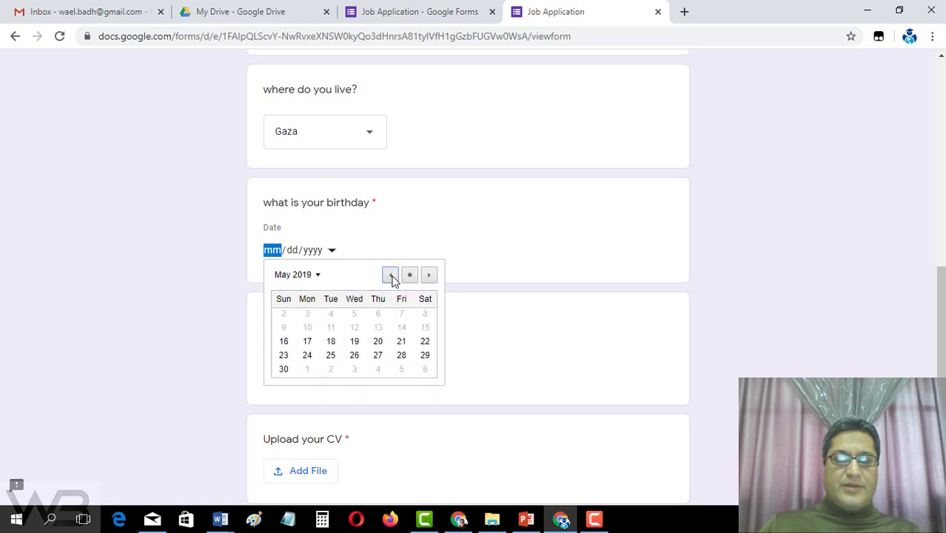
{"action": "triple_click", "coordinate": [389, 275]}
{"action": "triple_click", "coordinate": [390, 276]}
{"action": "triple_click", "coordinate": [390, 275]}
{"action": "triple_click", "coordinate": [390, 275]}
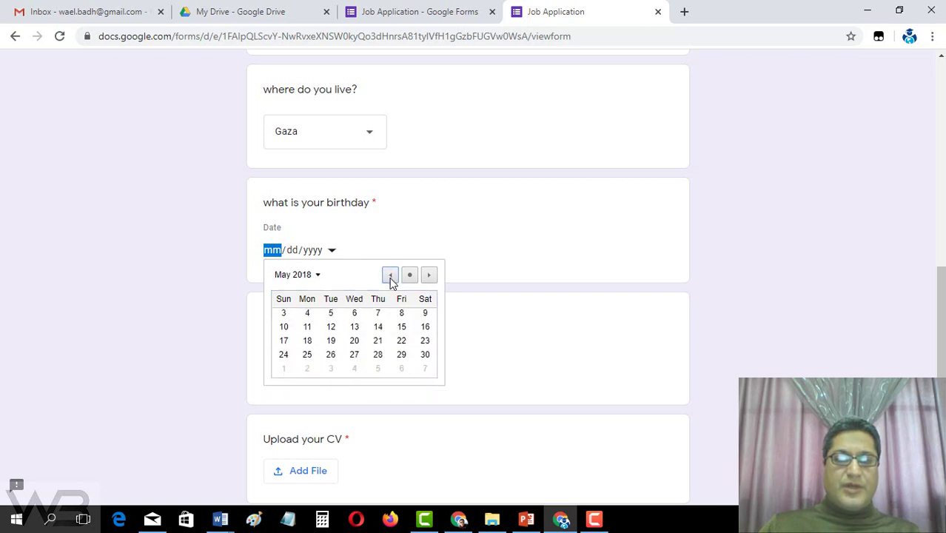
{"action": "double_click", "coordinate": [390, 275]}
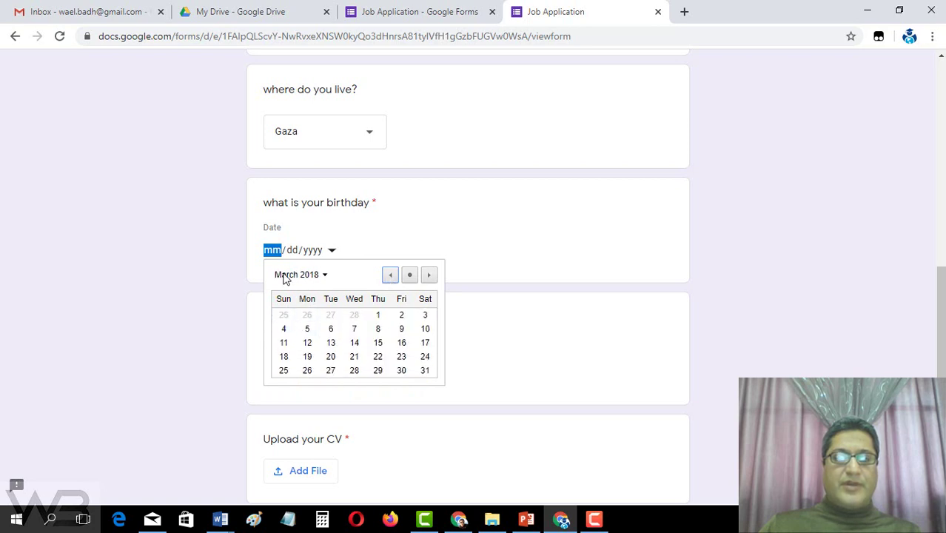
{"action": "left_click", "coordinate": [307, 328]}
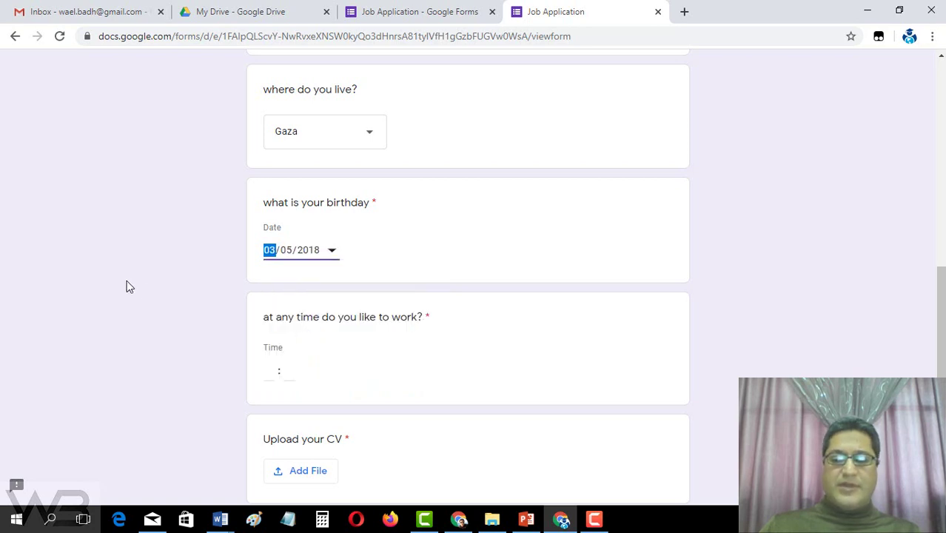
{"action": "left_click", "coordinate": [127, 287]}
Step: Enter 10 as the hour of the preferred work time
{"action": "scroll", "coordinate": [222, 311], "scroll_direction": "down", "scroll_amount": 2}
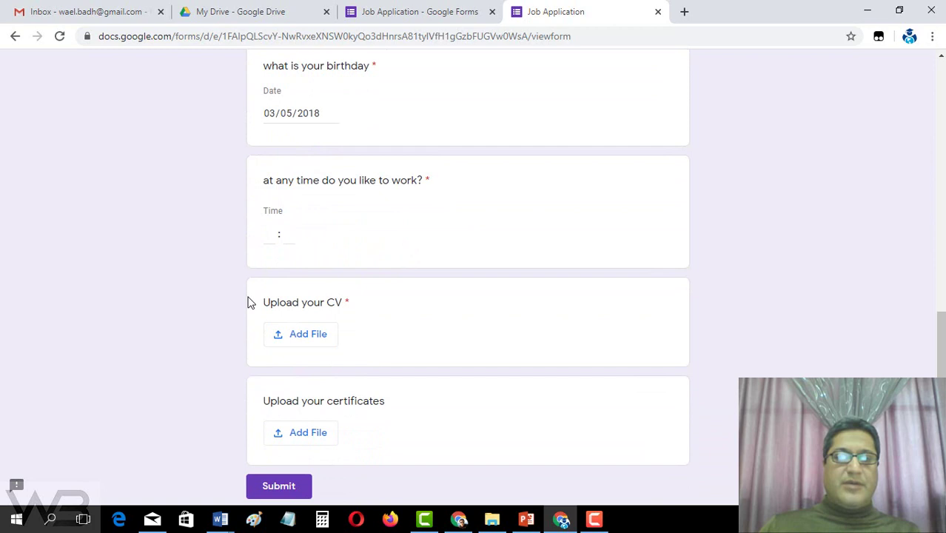
{"action": "left_click", "coordinate": [267, 232]}
{"action": "type", "text": "10"}
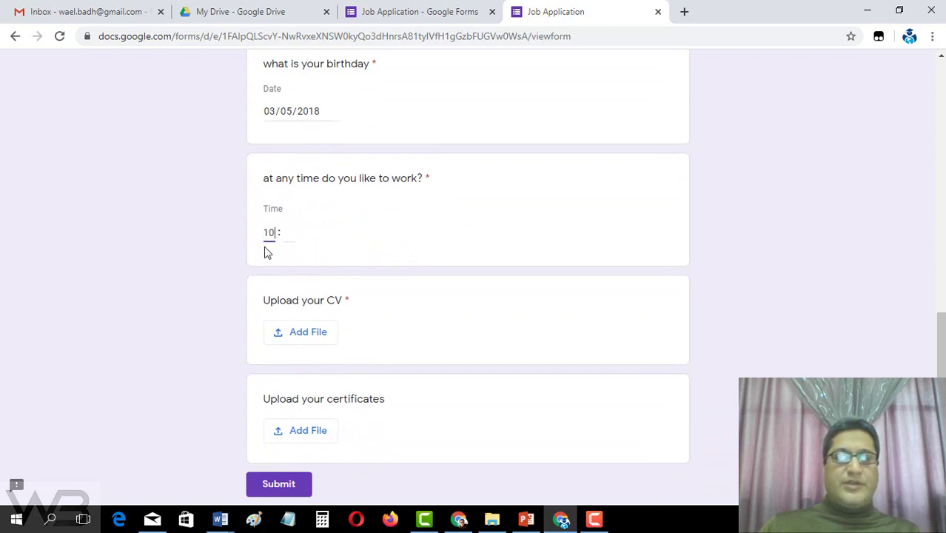
{"action": "left_click", "coordinate": [289, 232]}
{"action": "type", "text": "00"}
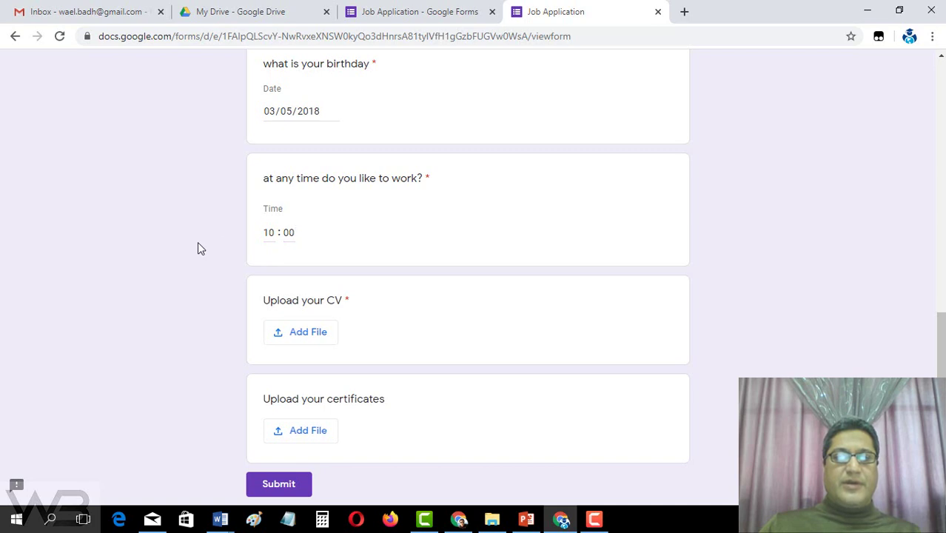
{"action": "scroll", "coordinate": [278, 191], "scroll_direction": "down", "scroll_amount": 1}
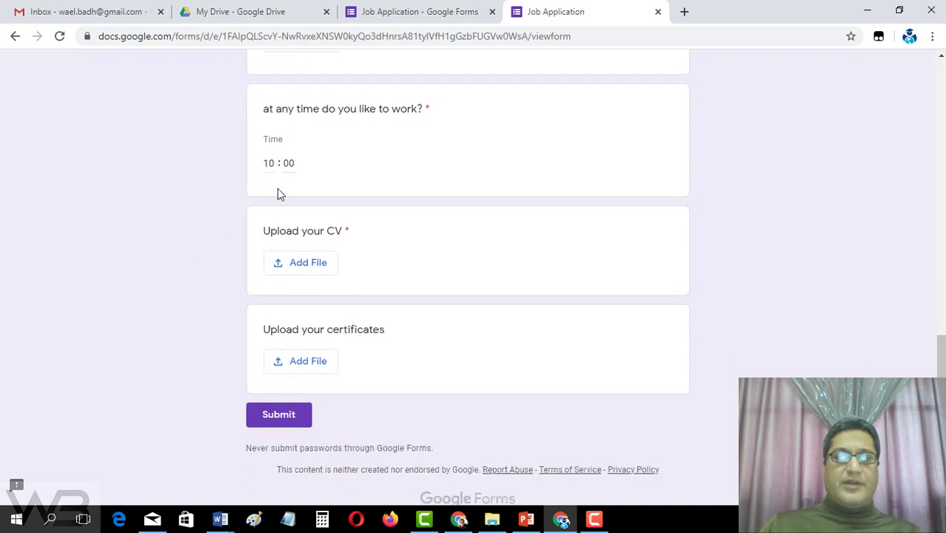
Step: Start adding a file to the required 'Upload your CV' question
{"action": "double_click", "coordinate": [429, 108]}
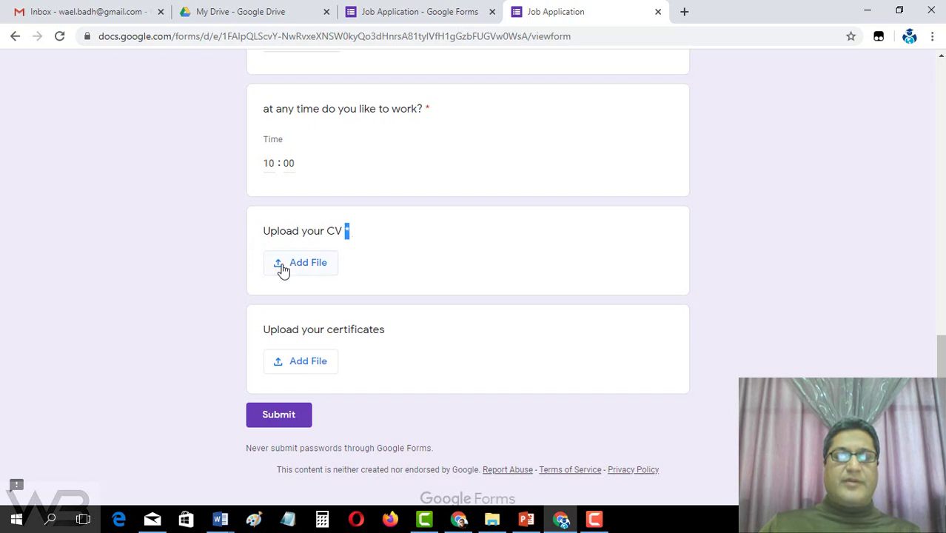
{"action": "left_click", "coordinate": [307, 268]}
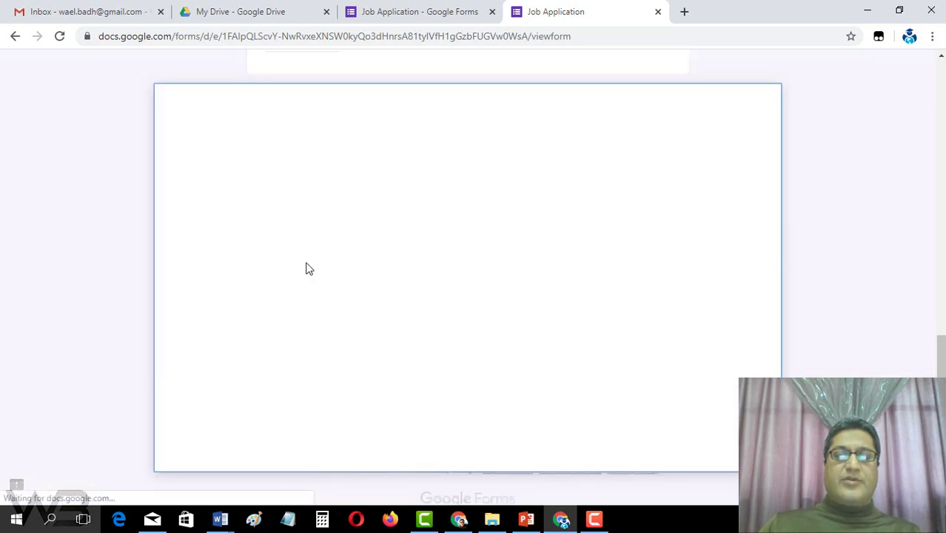
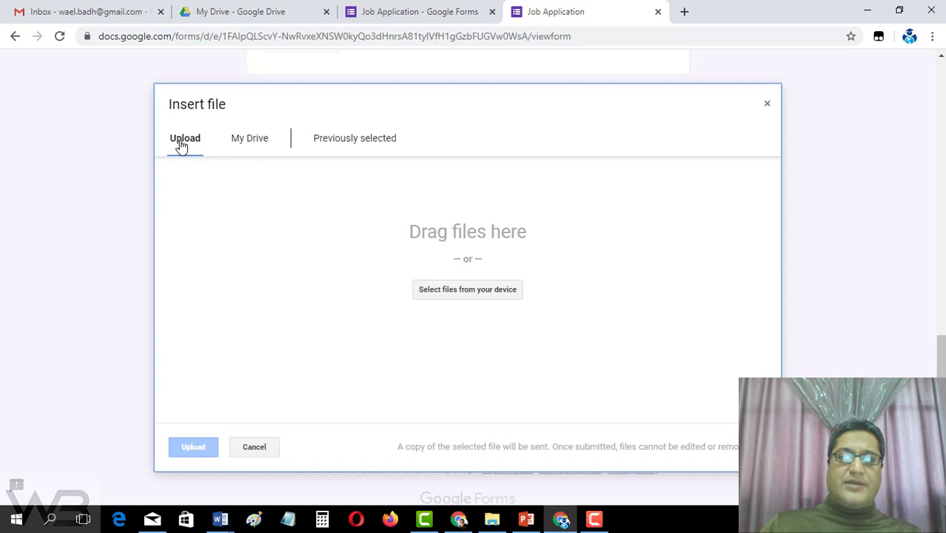
Step: Choose CV Trainer.pdf from the computer as the file for the CV question
{"action": "left_click", "coordinate": [452, 293]}
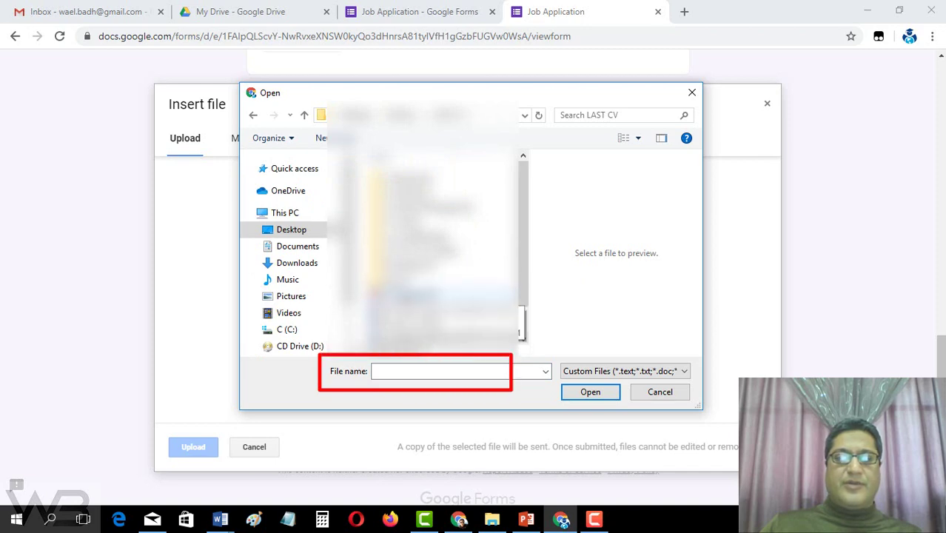
{"action": "left_click", "coordinate": [418, 295]}
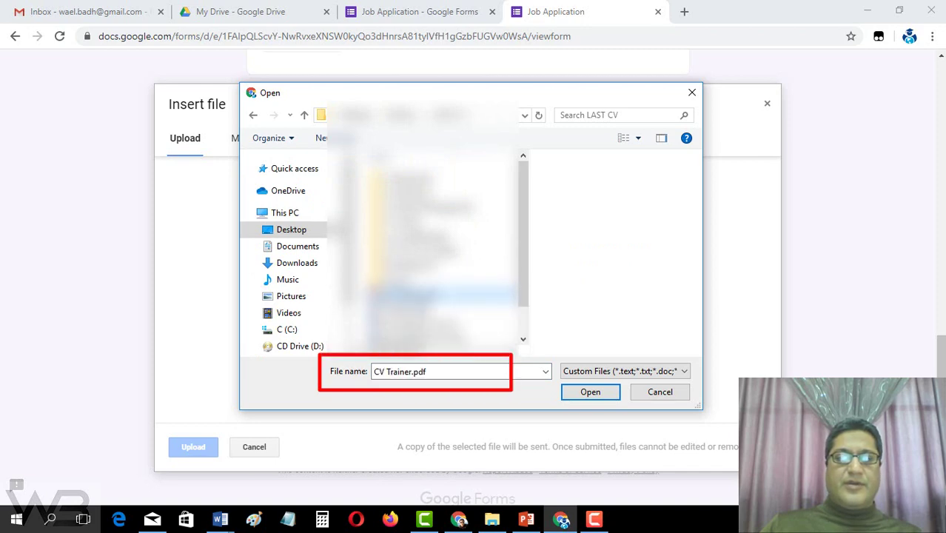
{"action": "left_click", "coordinate": [588, 394]}
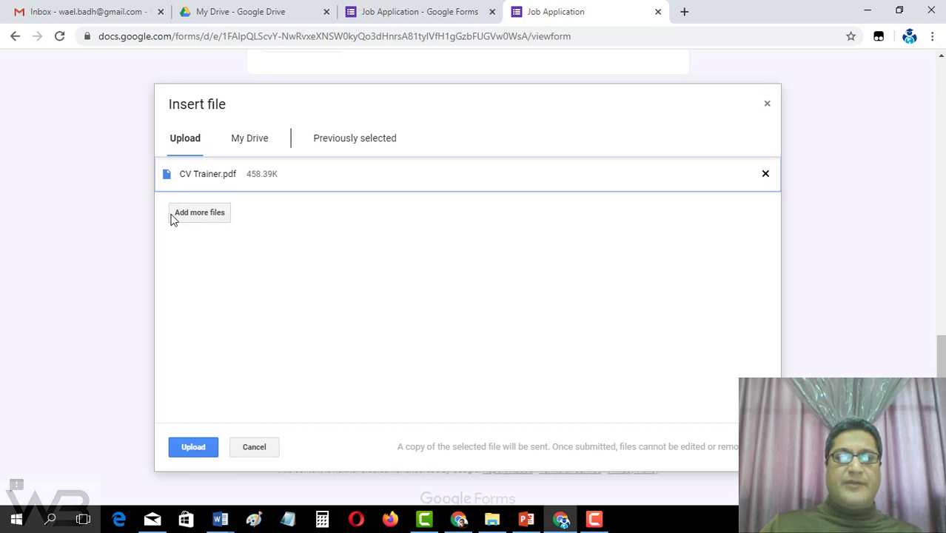
Step: Browse for a second file, navigating to Videos > facebook All-My Video > FB-Ads
{"action": "left_click", "coordinate": [209, 219]}
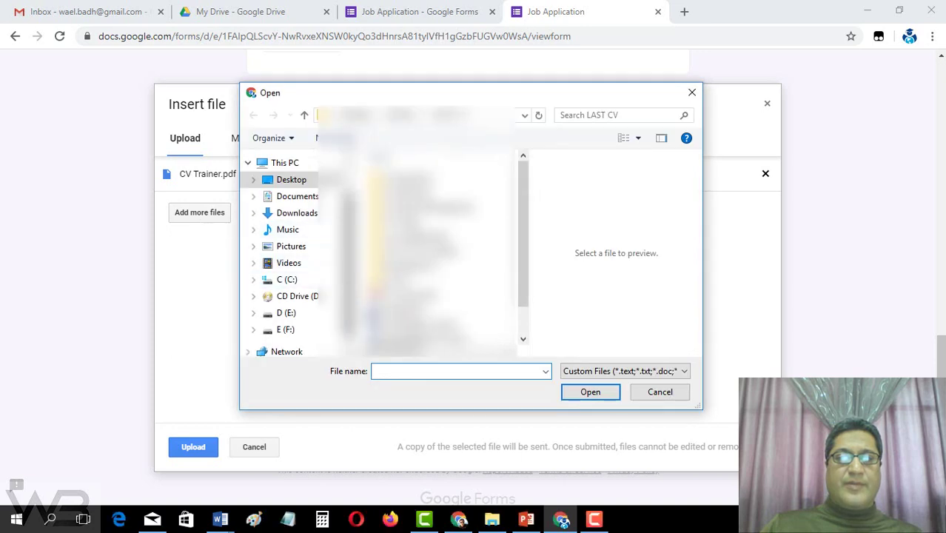
{"action": "double_click", "coordinate": [444, 309]}
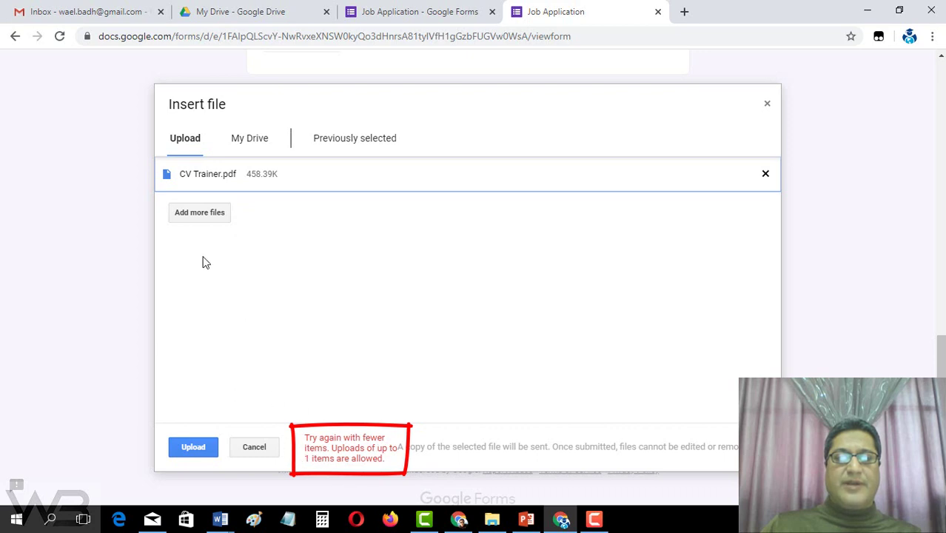
{"action": "left_click", "coordinate": [198, 213]}
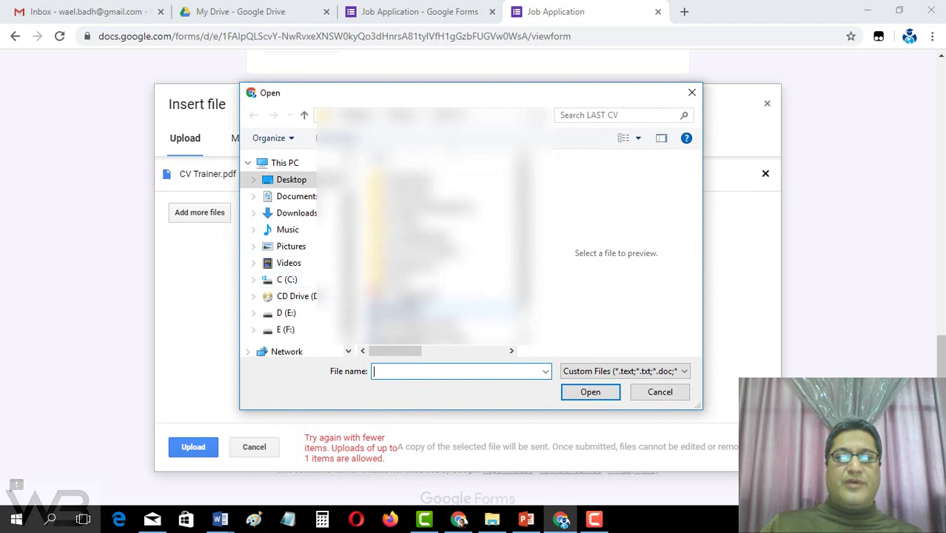
{"action": "left_click", "coordinate": [296, 265]}
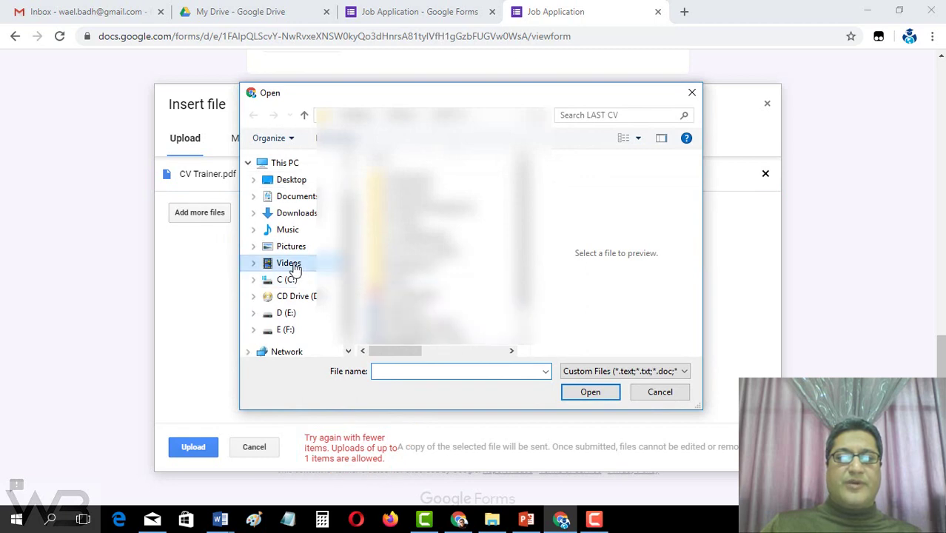
{"action": "double_click", "coordinate": [403, 194]}
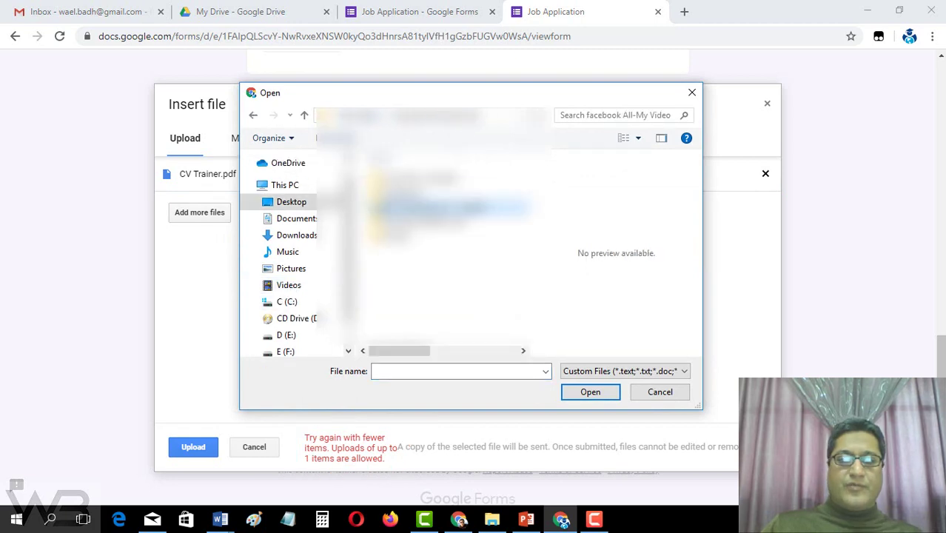
{"action": "double_click", "coordinate": [436, 237]}
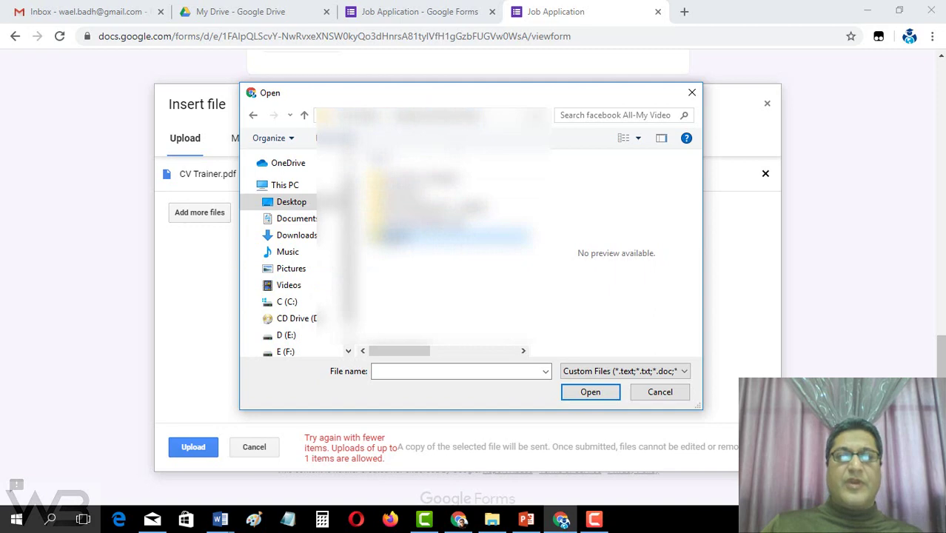
Step: Show all file types and attach FB-Ads.wmv, which is rejected as unsupported
{"action": "left_click", "coordinate": [604, 371]}
{"action": "left_click", "coordinate": [586, 396]}
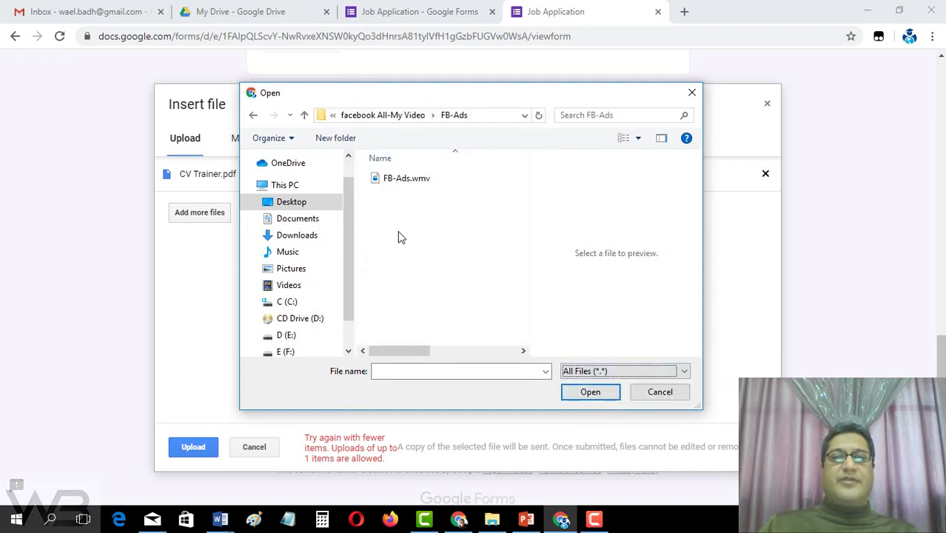
{"action": "left_click", "coordinate": [421, 281]}
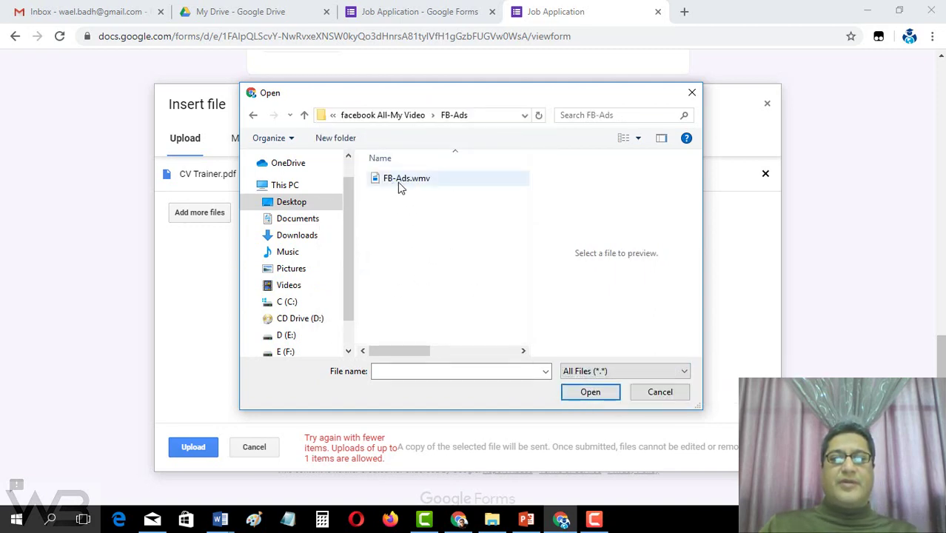
{"action": "left_click", "coordinate": [421, 182]}
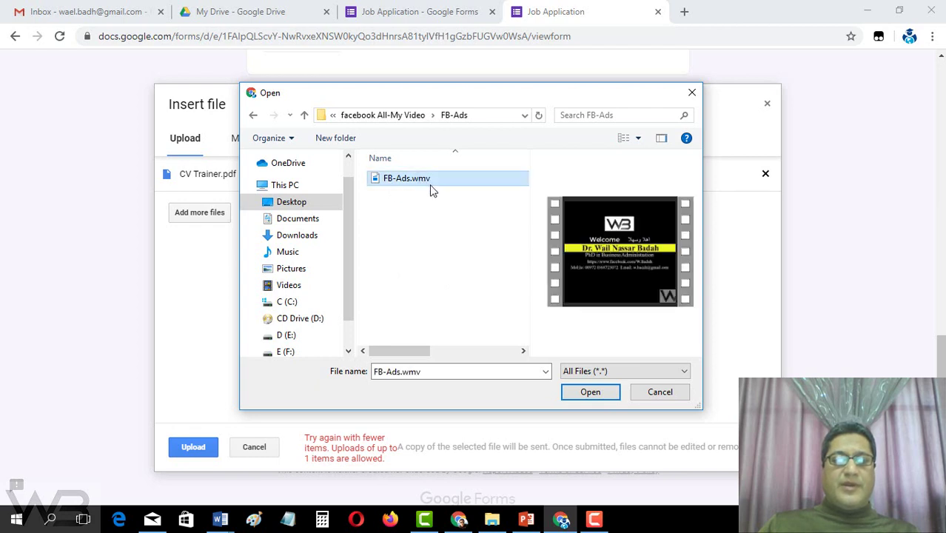
{"action": "left_click", "coordinate": [590, 393]}
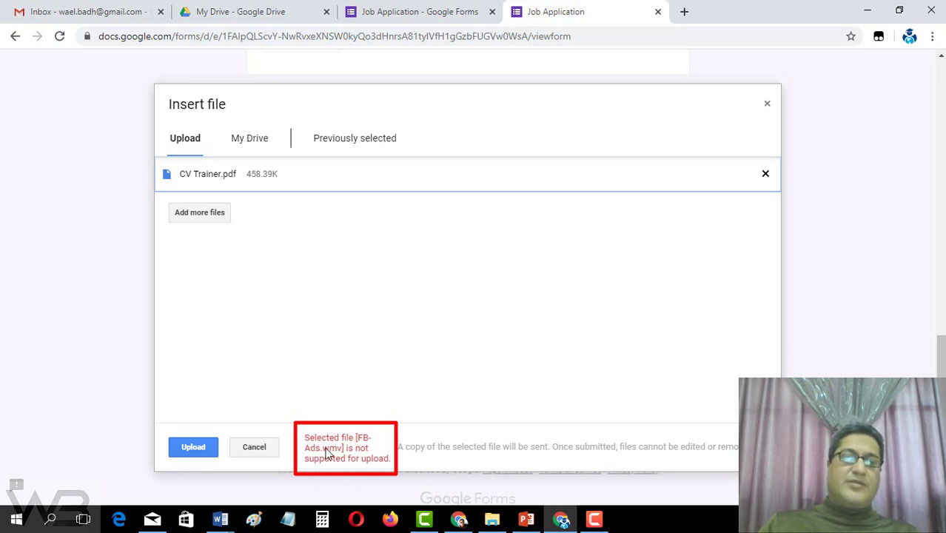
{"action": "left_click", "coordinate": [329, 450]}
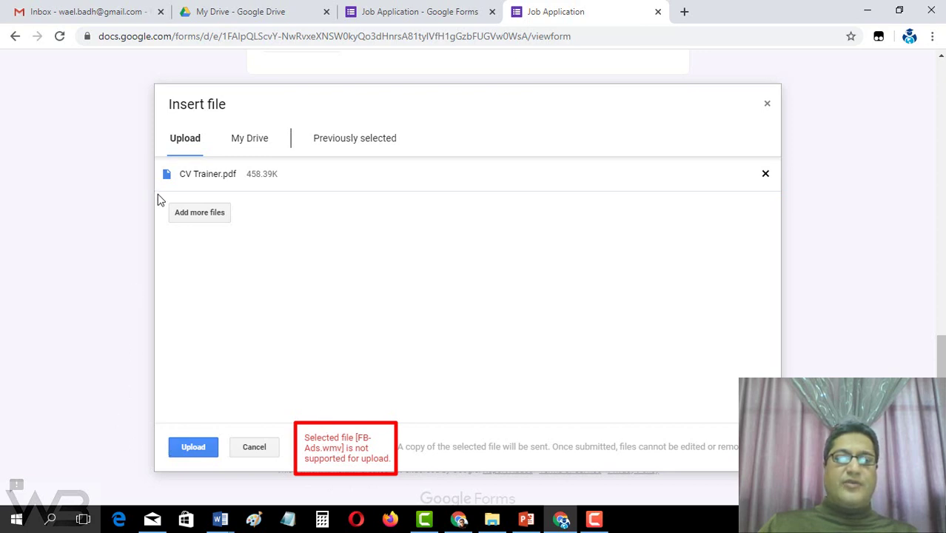
Step: Upload CV Trainer.pdf to the CV question and begin adding files for 'Upload your certificates'
{"action": "left_click", "coordinate": [193, 453]}
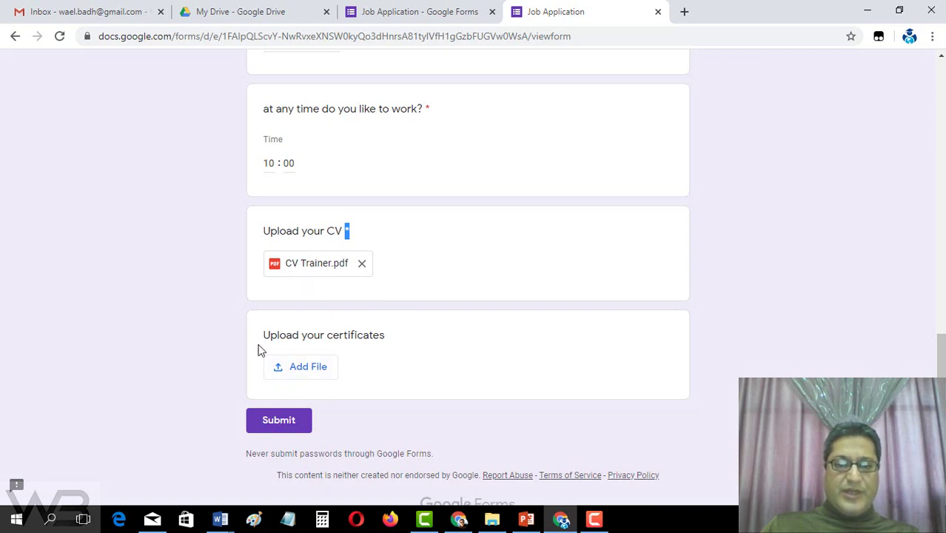
{"action": "scroll", "coordinate": [240, 352], "scroll_direction": "down", "scroll_amount": 2}
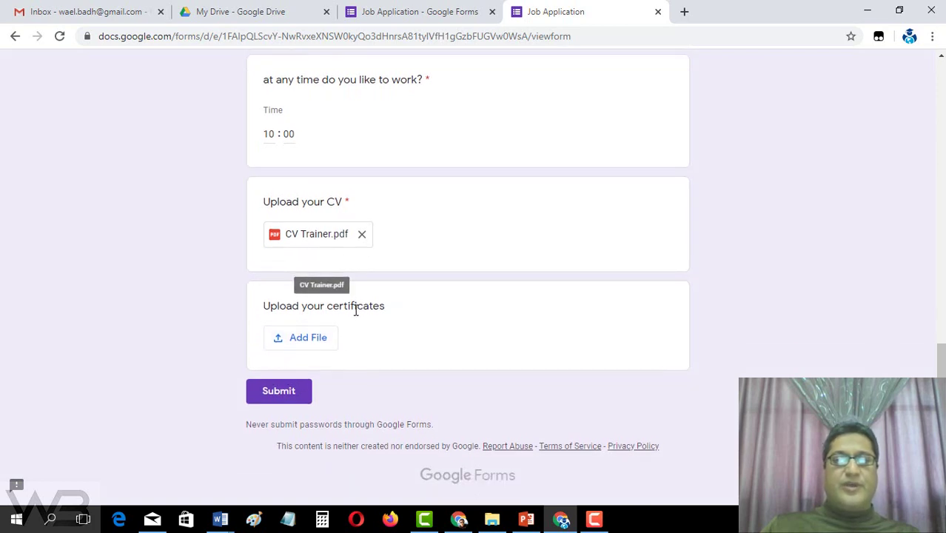
{"action": "double_click", "coordinate": [355, 307]}
{"action": "left_click", "coordinate": [304, 342]}
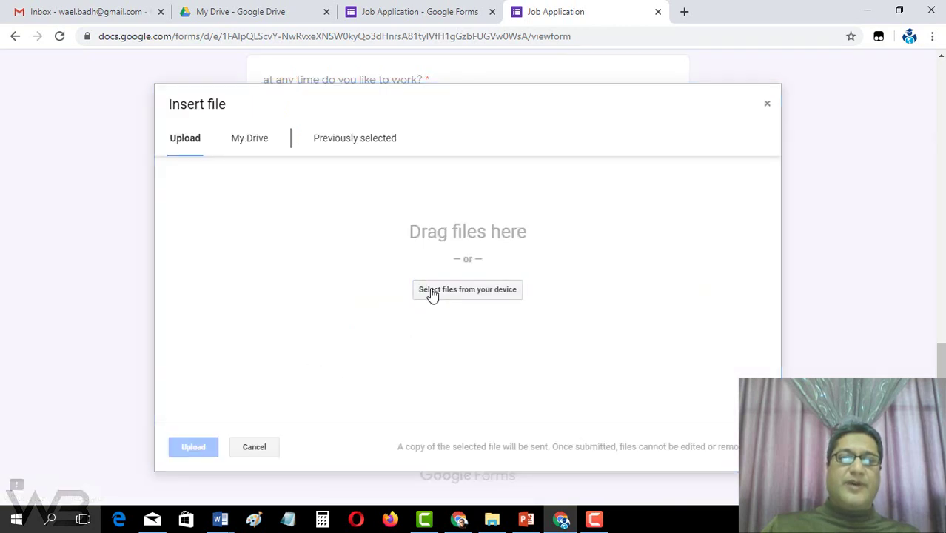
Step: Browse from the Desktop down through nested subfolders to find certificate files
{"action": "left_click", "coordinate": [430, 291]}
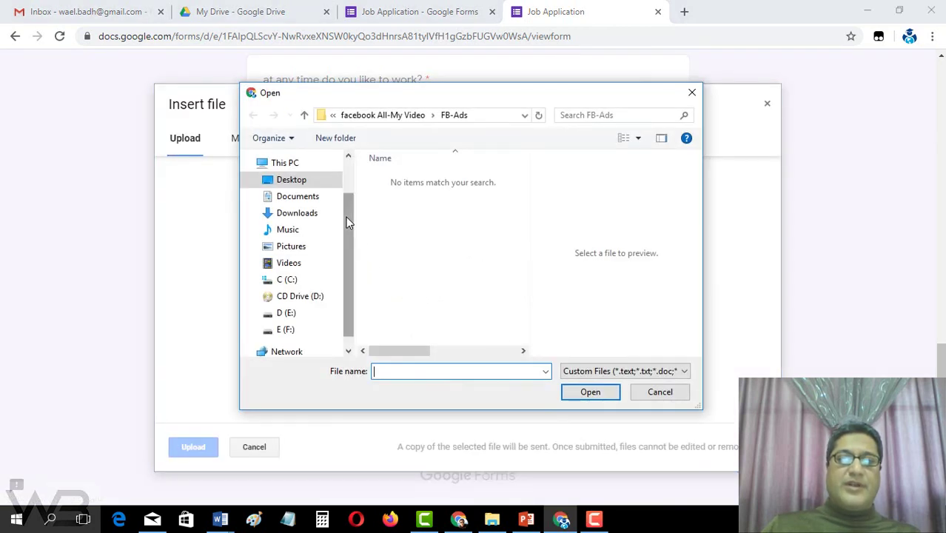
{"action": "left_click", "coordinate": [293, 180]}
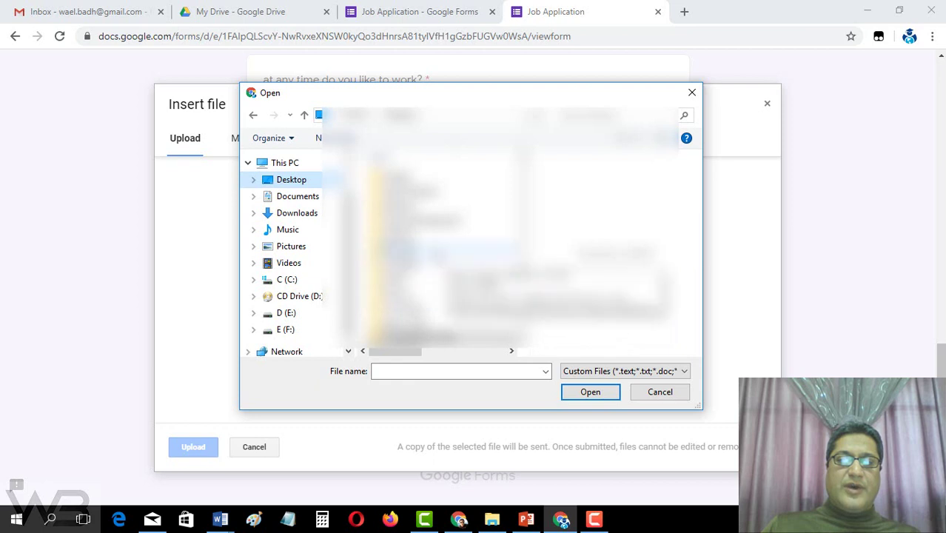
{"action": "scroll", "coordinate": [444, 296], "scroll_direction": "down", "scroll_amount": 2}
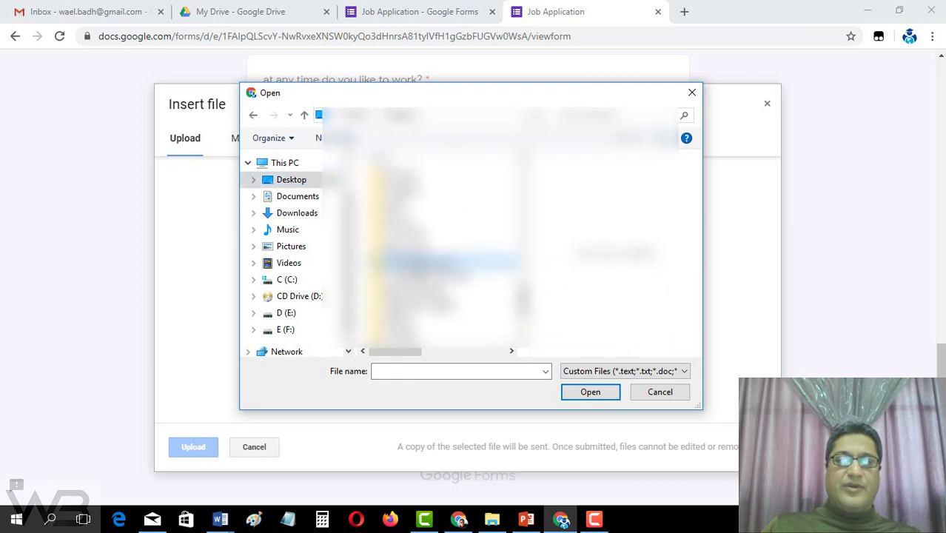
{"action": "double_click", "coordinate": [415, 291]}
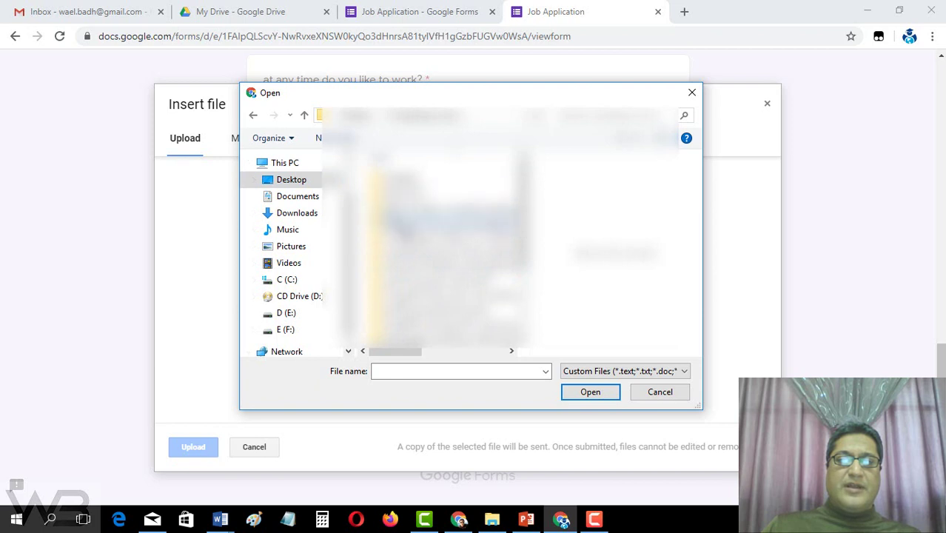
{"action": "double_click", "coordinate": [414, 222]}
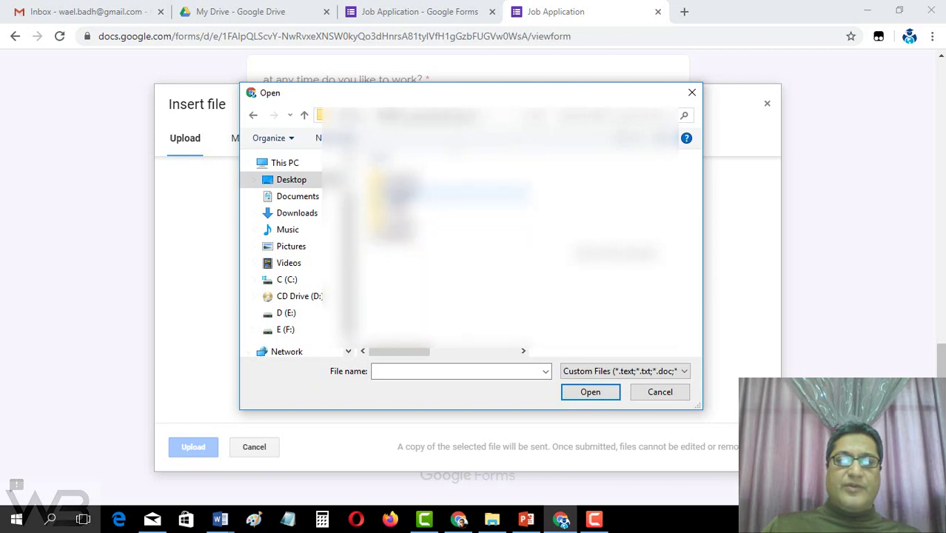
{"action": "double_click", "coordinate": [403, 179]}
{"action": "double_click", "coordinate": [403, 179]}
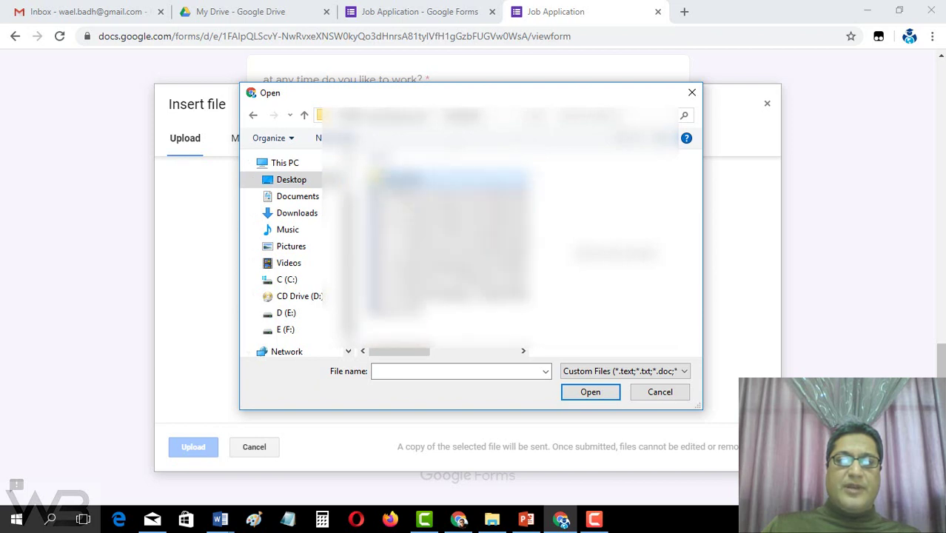
{"action": "double_click", "coordinate": [415, 177]}
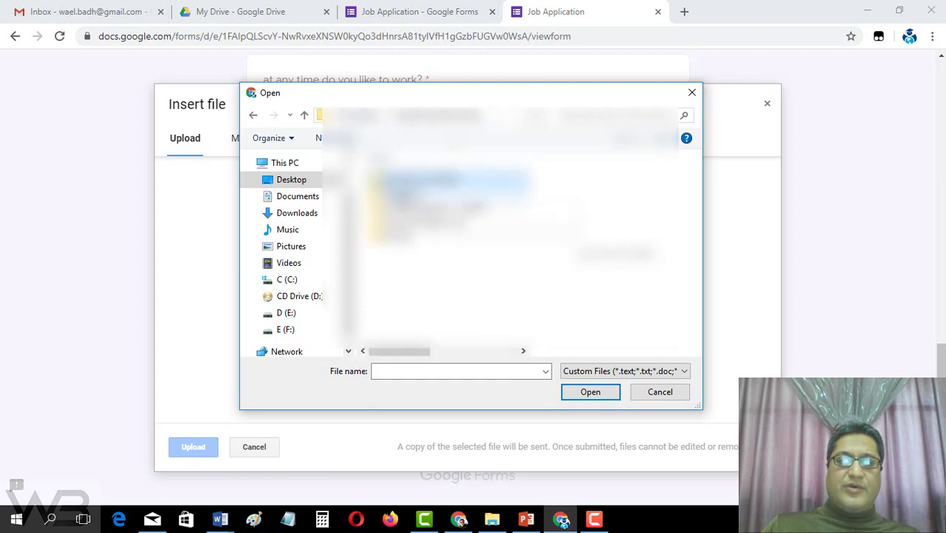
Step: Show all file types and attach FB scheduled post - Insights.wmv
{"action": "left_click", "coordinate": [613, 371]}
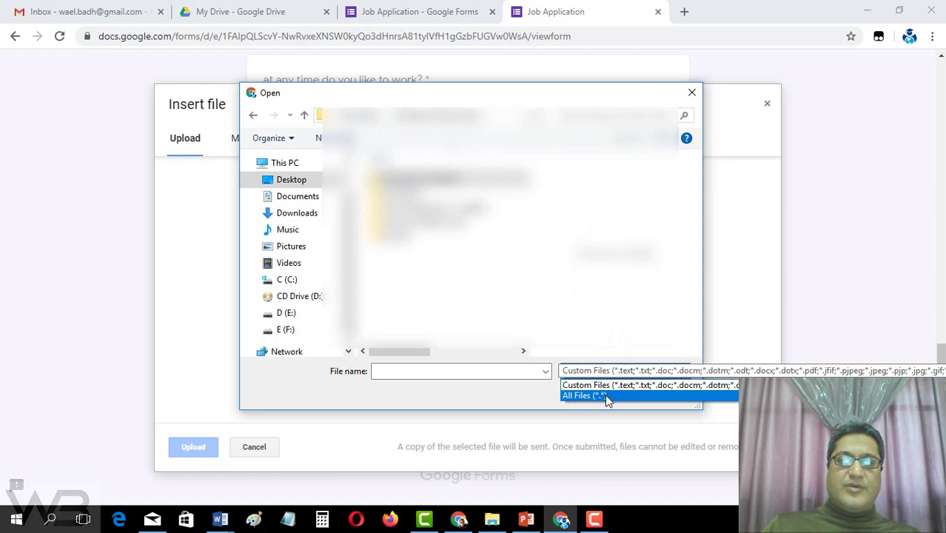
{"action": "left_click", "coordinate": [604, 394]}
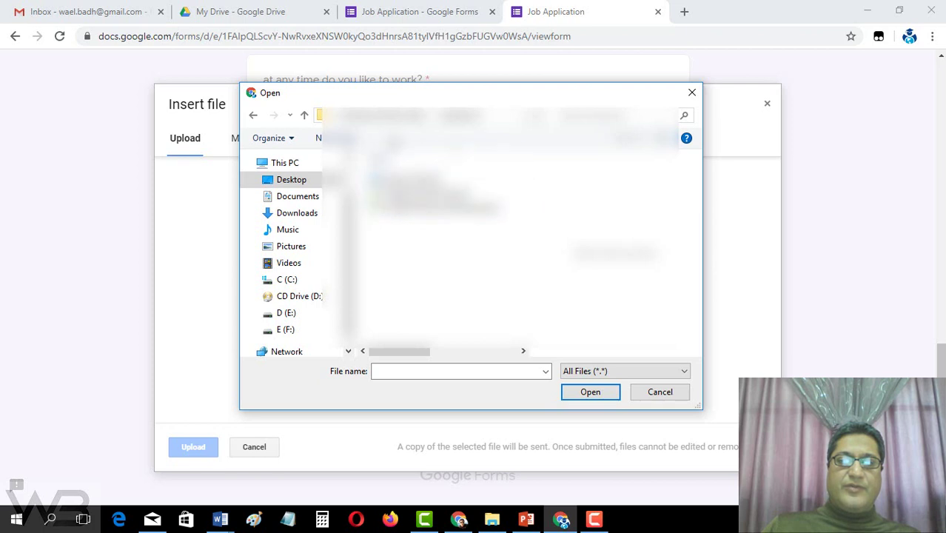
{"action": "double_click", "coordinate": [391, 211]}
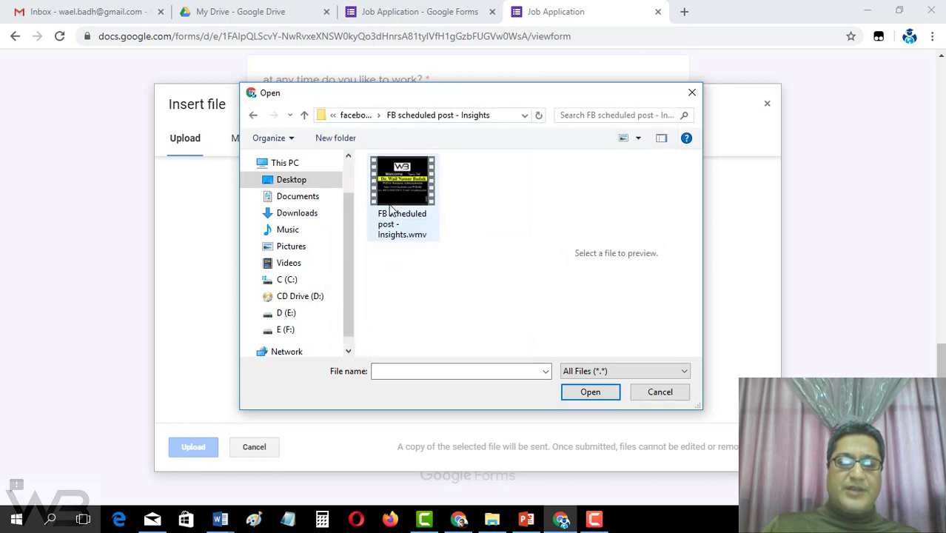
{"action": "left_click", "coordinate": [397, 190]}
{"action": "left_click", "coordinate": [590, 392]}
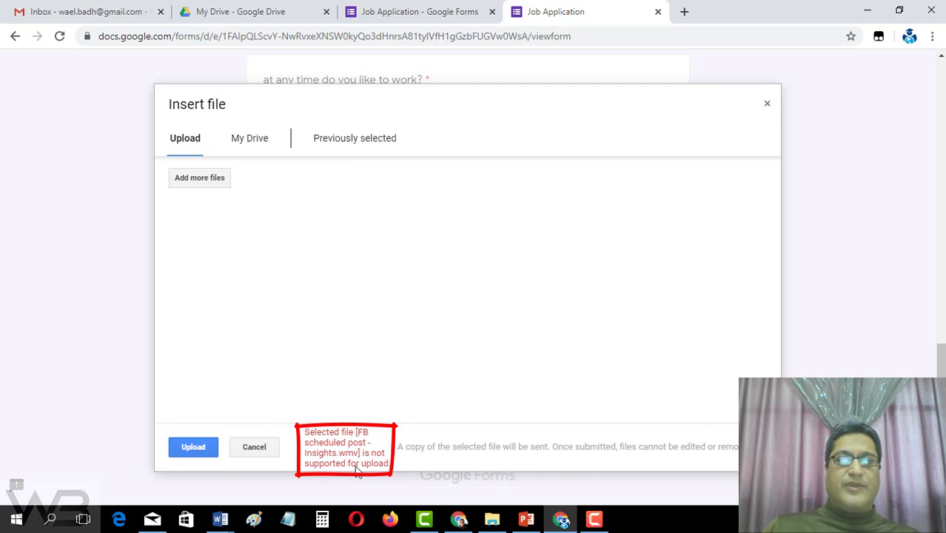
Step: Pick logo.png as the first certificate file
{"action": "left_click", "coordinate": [206, 184]}
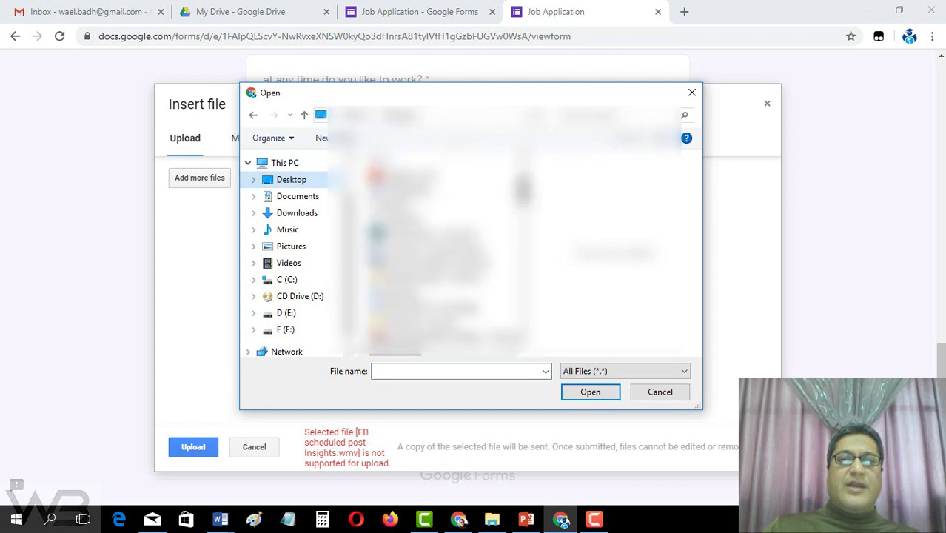
{"action": "scroll", "coordinate": [441, 252], "scroll_direction": "down", "scroll_amount": 2}
{"action": "scroll", "coordinate": [441, 252], "scroll_direction": "down", "scroll_amount": 2}
{"action": "scroll", "coordinate": [441, 252], "scroll_direction": "down", "scroll_amount": 1}
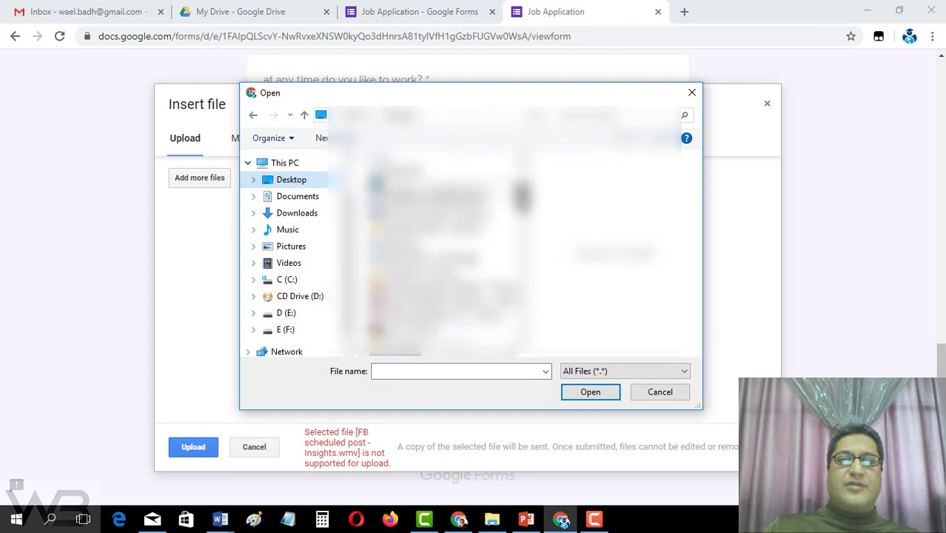
{"action": "scroll", "coordinate": [441, 251], "scroll_direction": "down", "scroll_amount": 1}
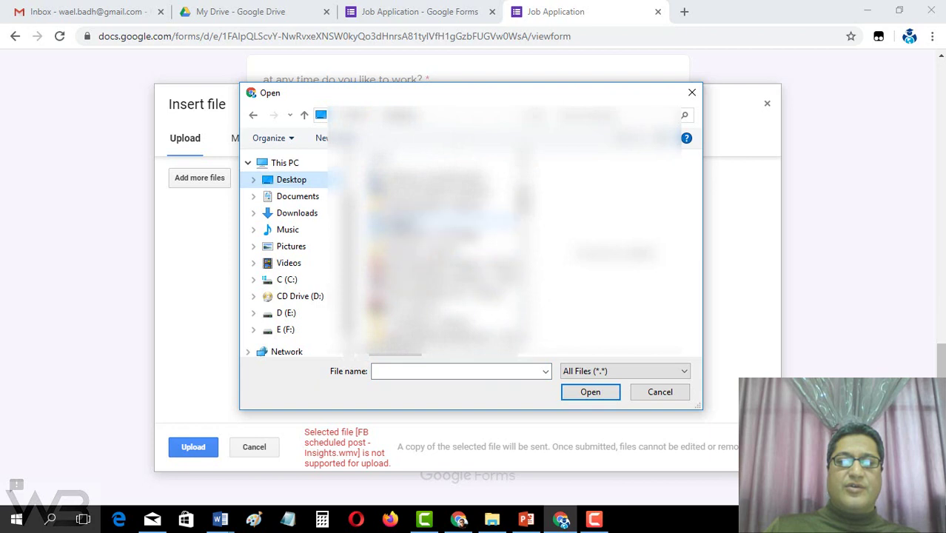
{"action": "left_click", "coordinate": [444, 222]}
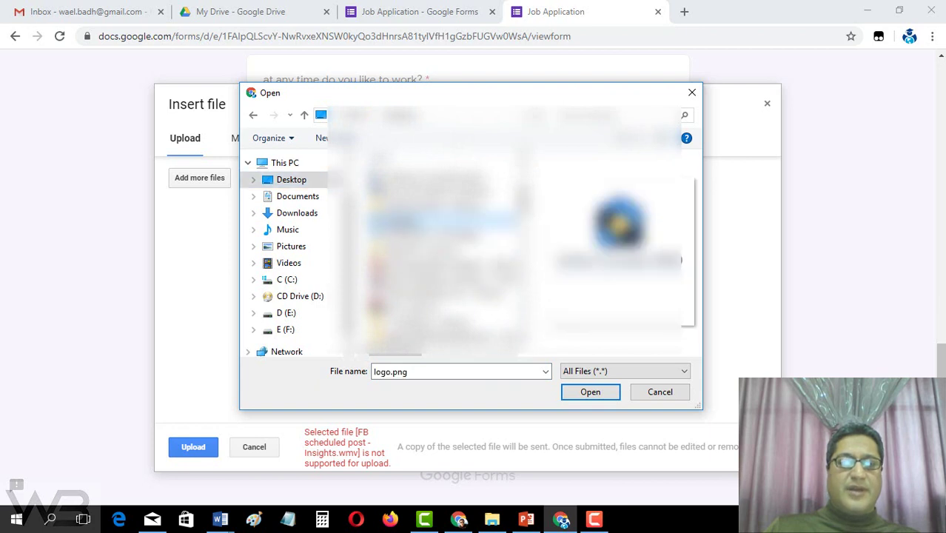
{"action": "left_click", "coordinate": [591, 392]}
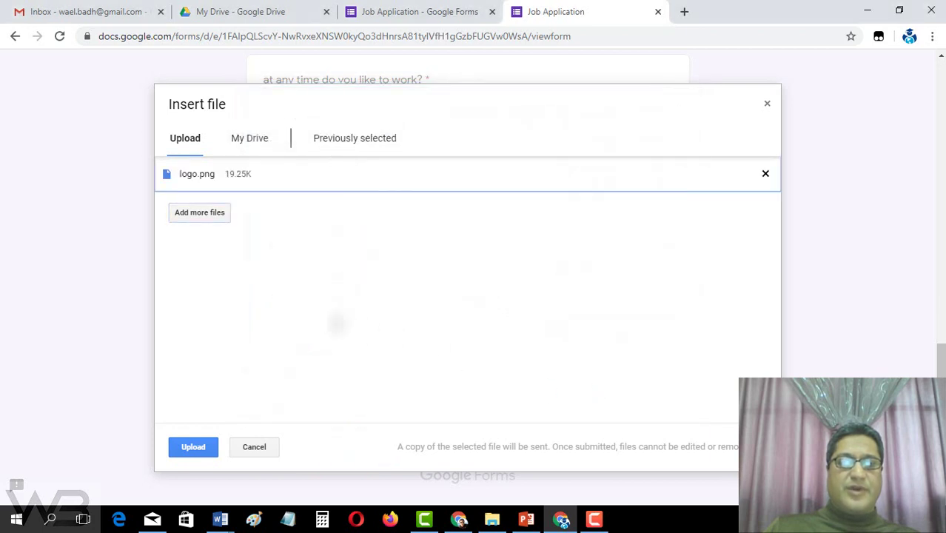
Step: Add Sites.txt and Cpa book 2.0.pdf to the certificate upload list
{"action": "left_click", "coordinate": [198, 216]}
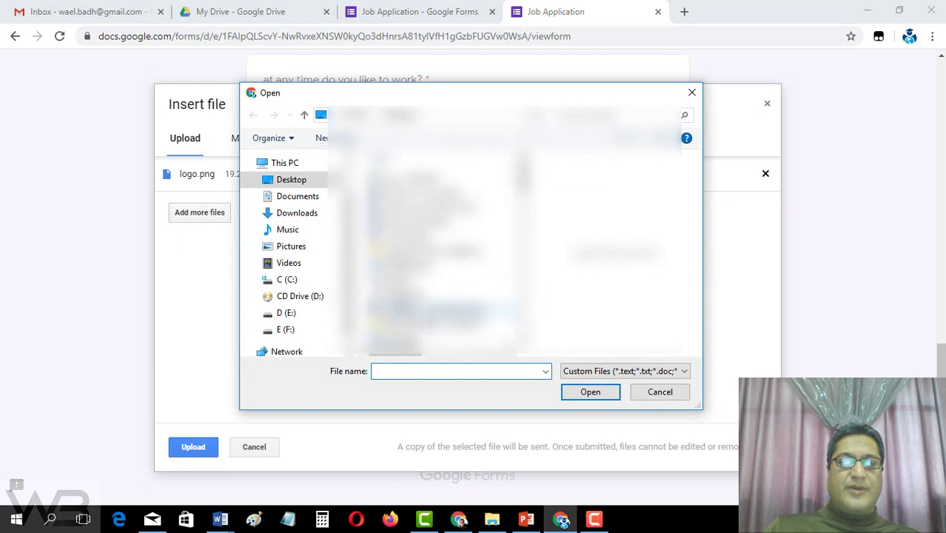
{"action": "double_click", "coordinate": [400, 279]}
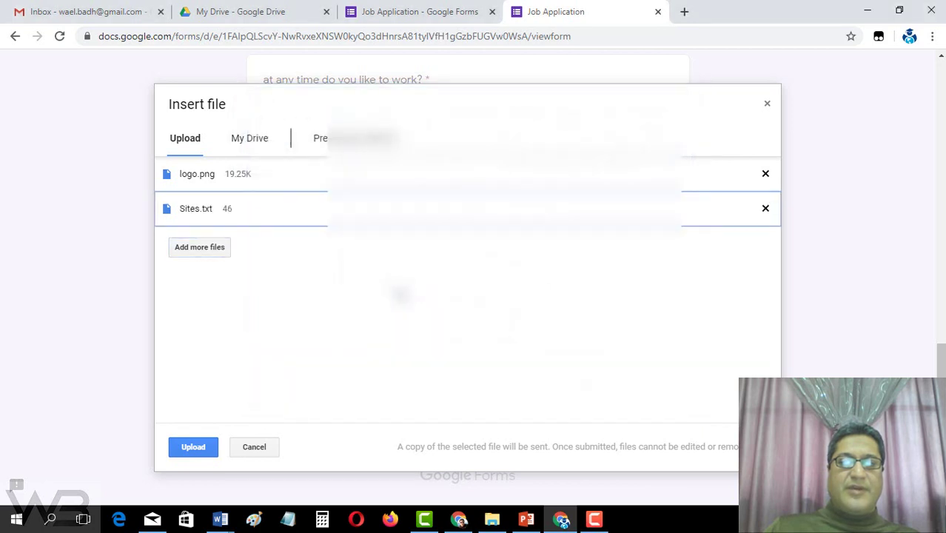
{"action": "left_click", "coordinate": [205, 250]}
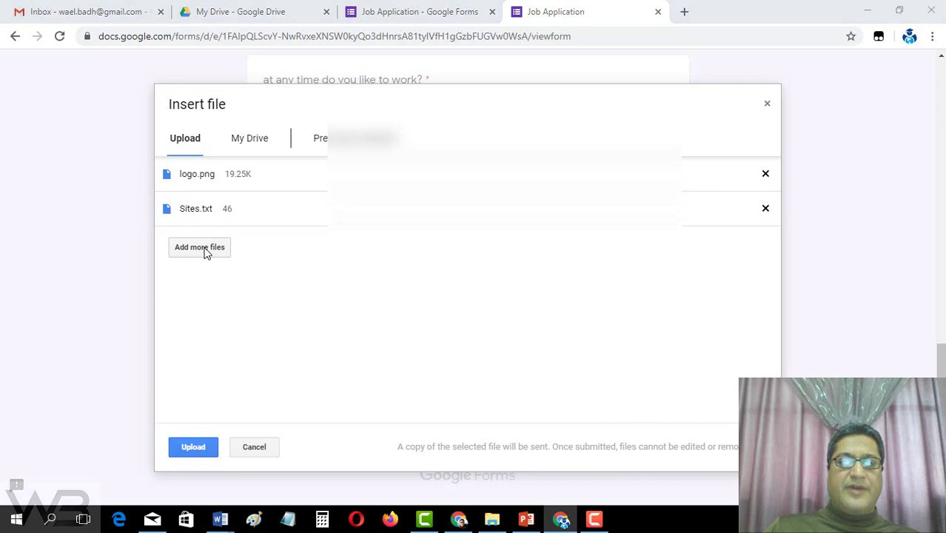
{"action": "scroll", "coordinate": [450, 256], "scroll_direction": "down", "scroll_amount": 1}
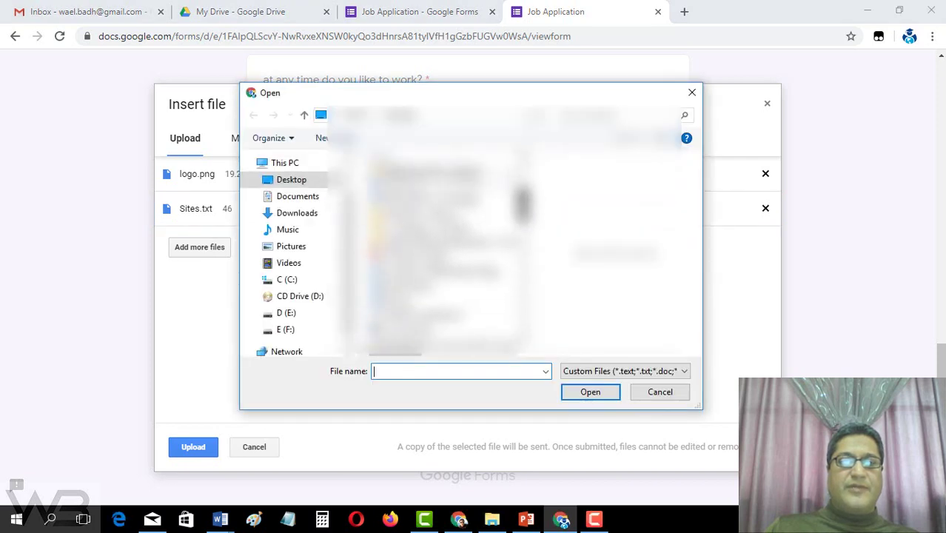
{"action": "double_click", "coordinate": [451, 259]}
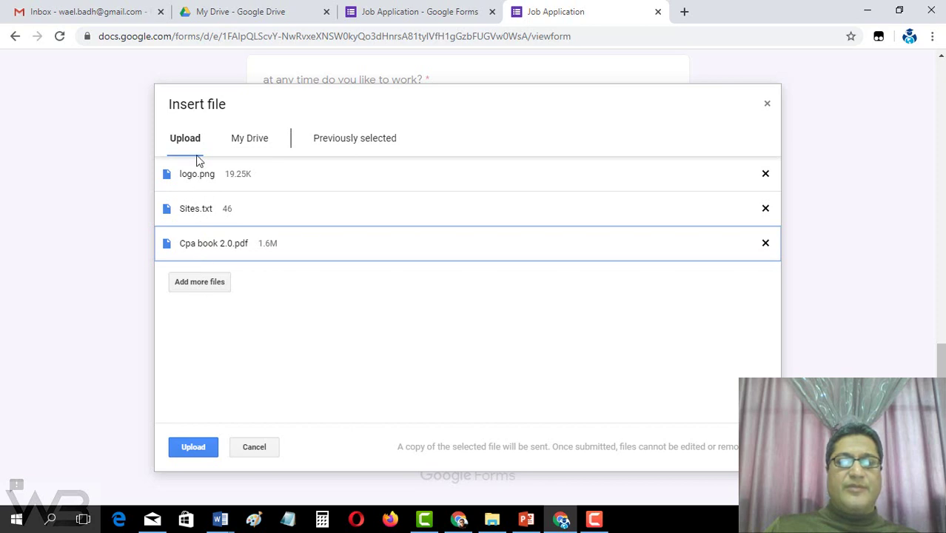
Step: Upload logo.png, Sites.txt and Cpa book 2.0.pdf, then submit the Job Application
{"action": "left_click", "coordinate": [186, 447]}
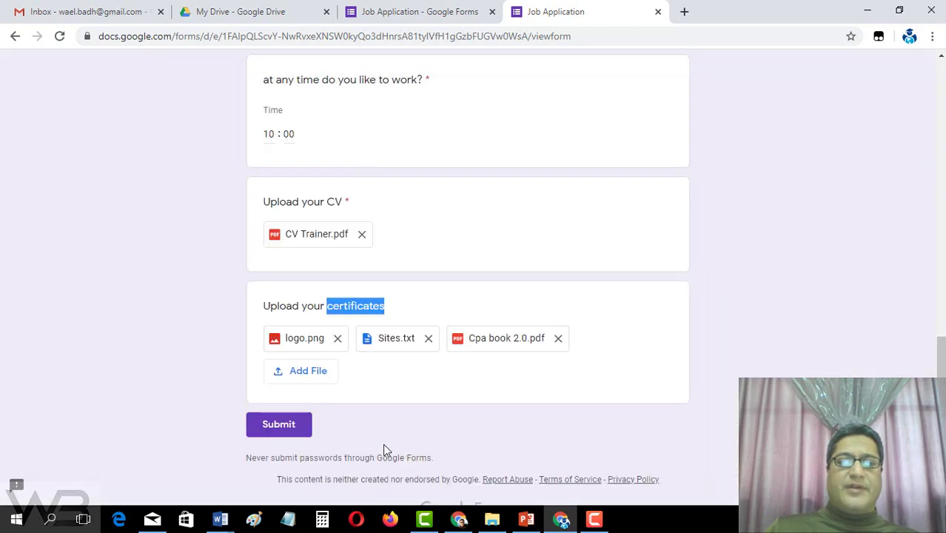
{"action": "left_click", "coordinate": [272, 309]}
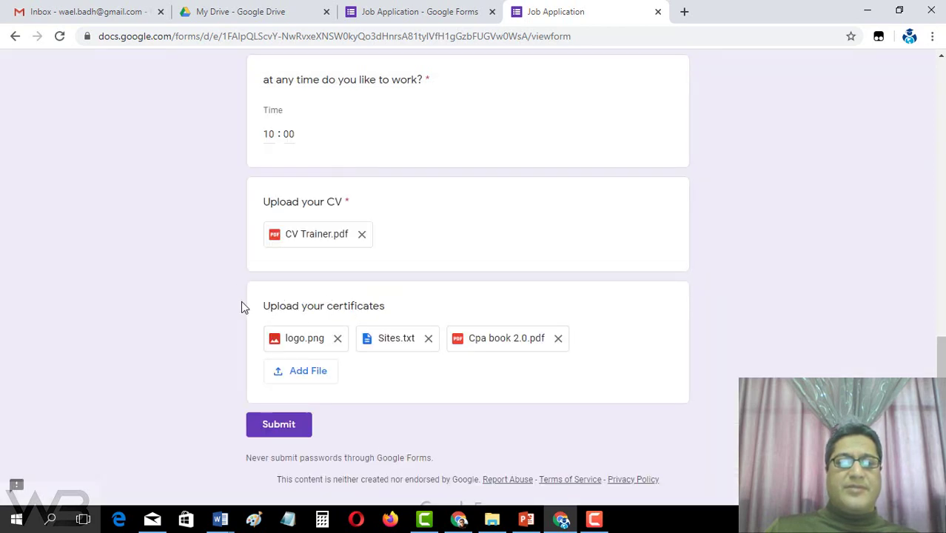
{"action": "left_click", "coordinate": [282, 427]}
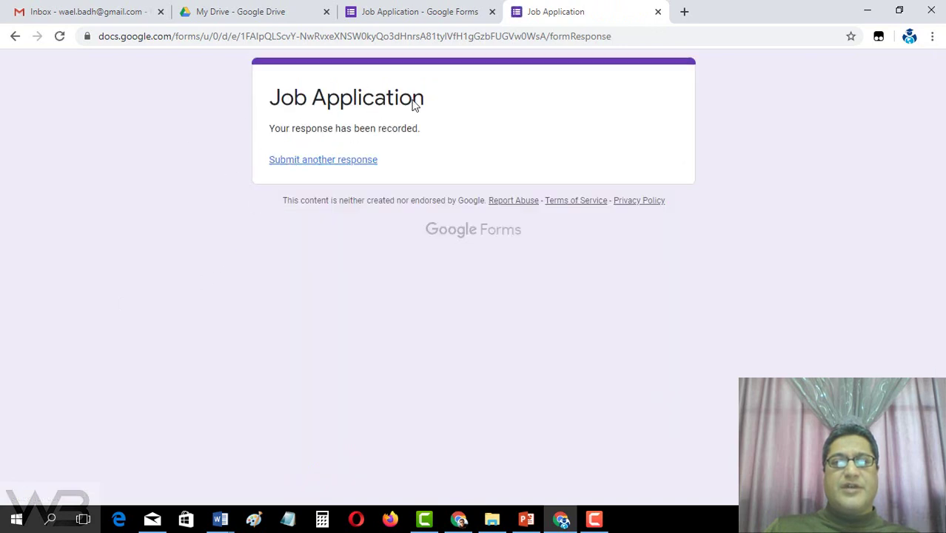
Step: Open the form's Responses summary in the editor and highlight the name answer
{"action": "left_click", "coordinate": [409, 10]}
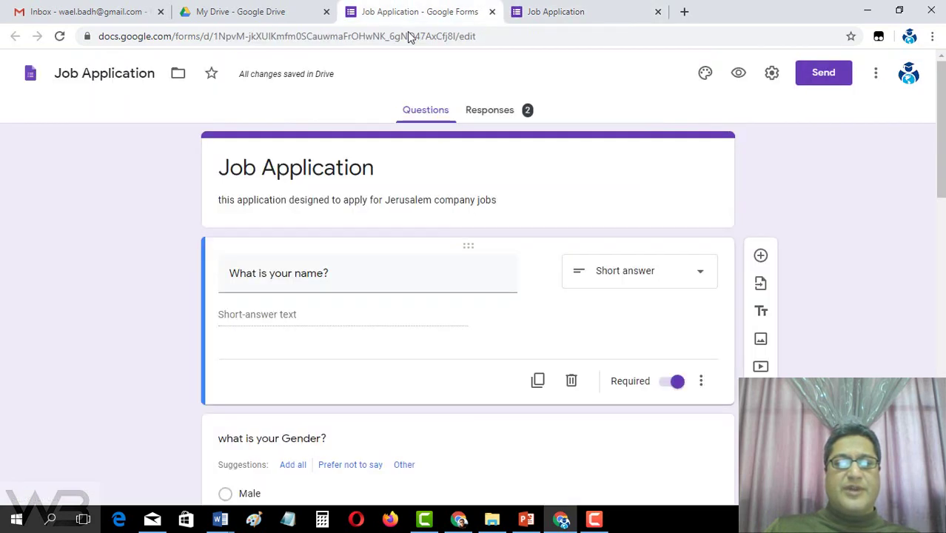
{"action": "left_click", "coordinate": [475, 112]}
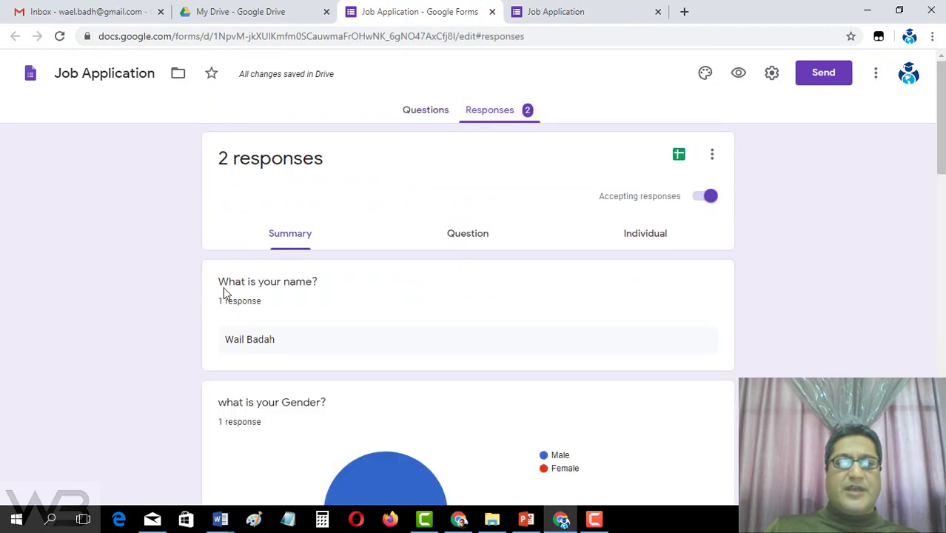
{"action": "scroll", "coordinate": [238, 290], "scroll_direction": "down", "scroll_amount": 1}
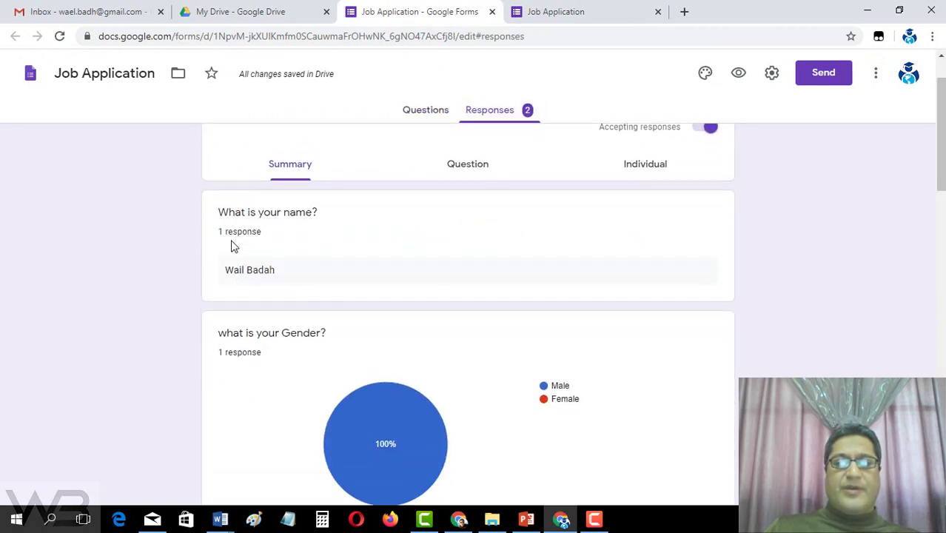
{"action": "left_click_drag", "start_coordinate": [225, 273], "coordinate": [294, 278]}
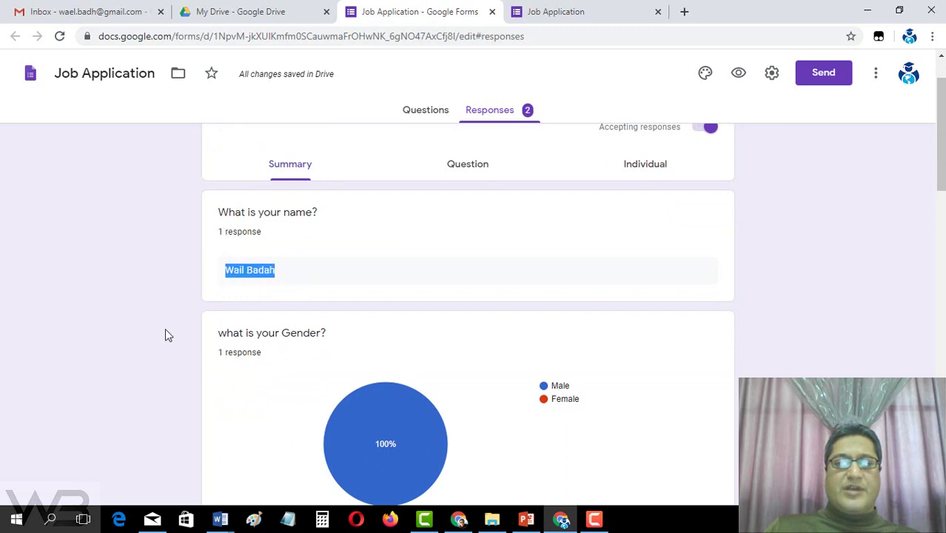
Step: Scroll through the summary and highlight the job-related skills answer
{"action": "scroll", "coordinate": [165, 330], "scroll_direction": "down", "scroll_amount": 1}
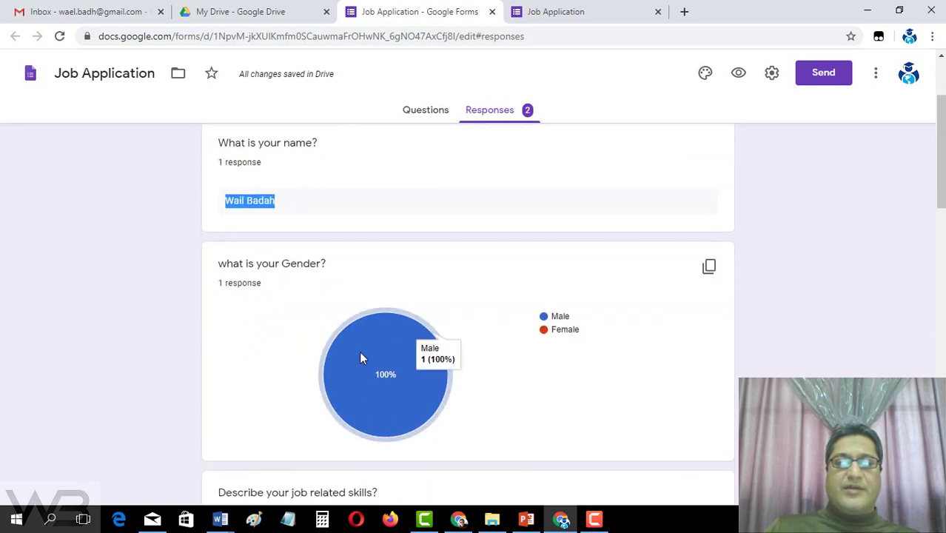
{"action": "scroll", "coordinate": [368, 354], "scroll_direction": "down", "scroll_amount": 4}
{"action": "scroll", "coordinate": [371, 322], "scroll_direction": "up", "scroll_amount": 2}
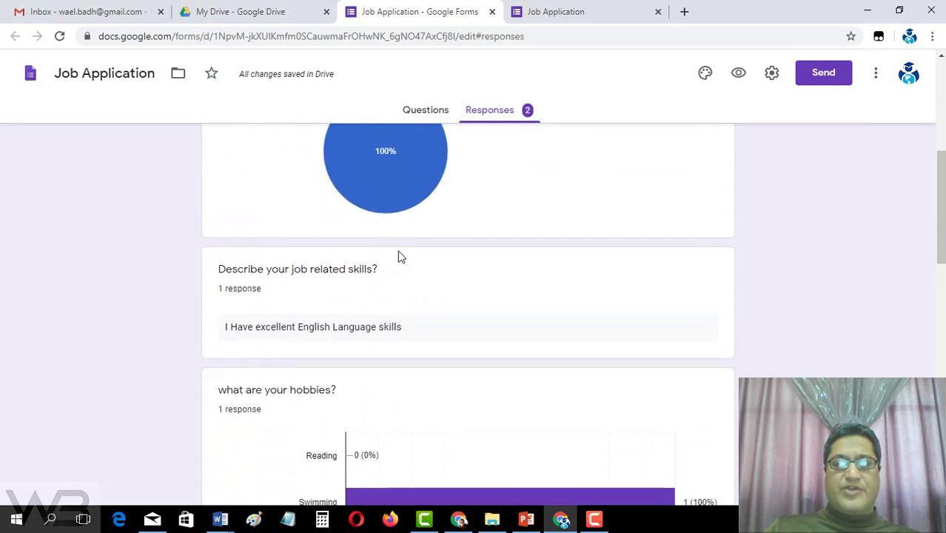
{"action": "scroll", "coordinate": [420, 241], "scroll_direction": "up", "scroll_amount": 1}
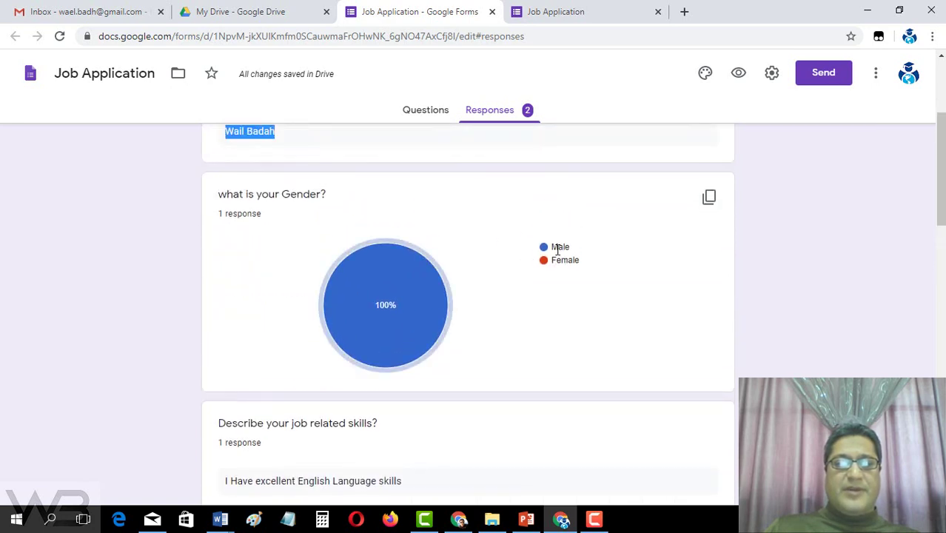
{"action": "scroll", "coordinate": [394, 279], "scroll_direction": "down", "scroll_amount": 1}
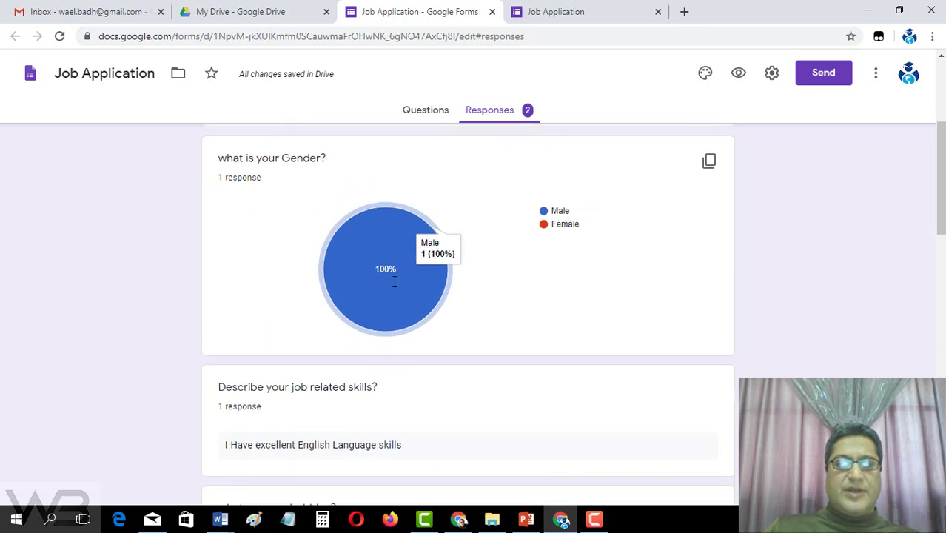
{"action": "scroll", "coordinate": [395, 285], "scroll_direction": "down", "scroll_amount": 2}
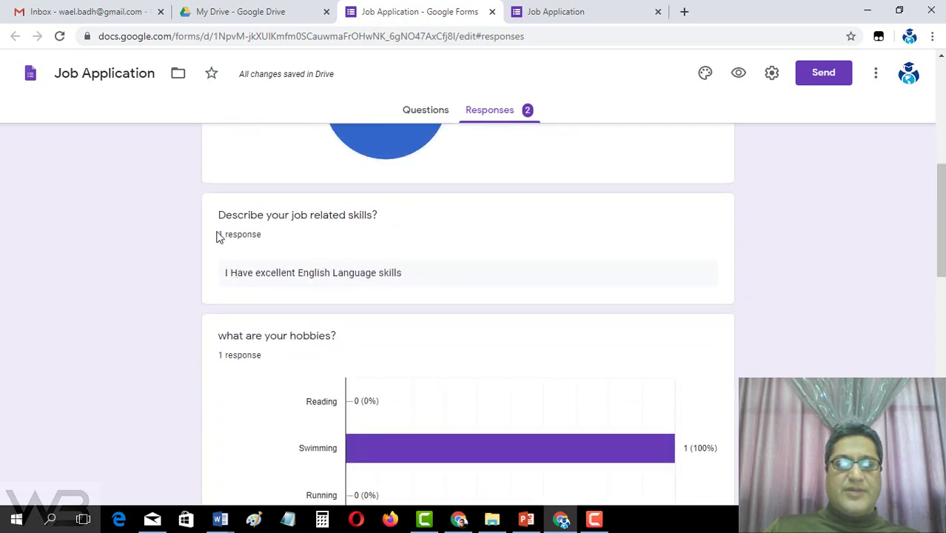
{"action": "left_click_drag", "start_coordinate": [227, 276], "coordinate": [401, 273]}
Step: Scroll down to the uploaded CV and three certificate files, then back up
{"action": "scroll", "coordinate": [392, 273], "scroll_direction": "down", "scroll_amount": 1}
{"action": "scroll", "coordinate": [393, 273], "scroll_direction": "down", "scroll_amount": 2}
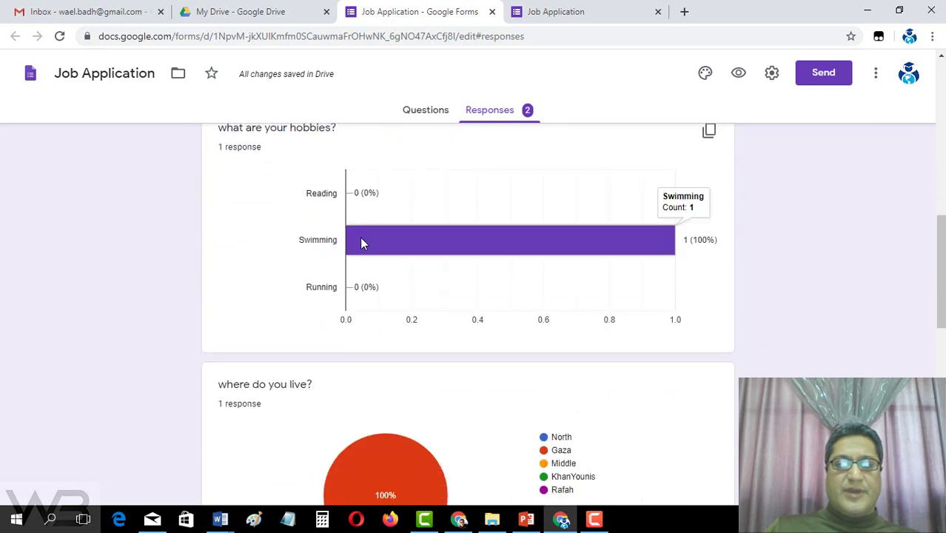
{"action": "scroll", "coordinate": [244, 266], "scroll_direction": "down", "scroll_amount": 4}
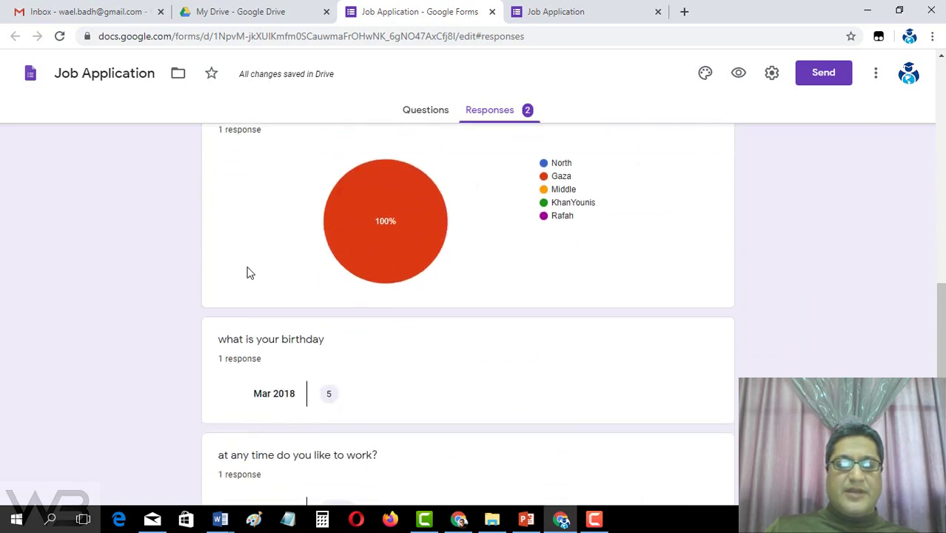
{"action": "scroll", "coordinate": [521, 267], "scroll_direction": "up", "scroll_amount": 1}
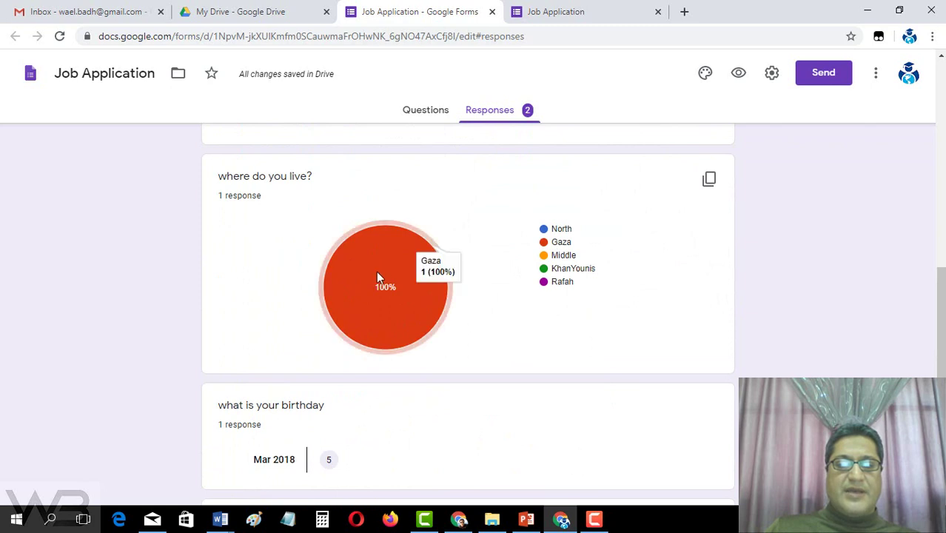
{"action": "scroll", "coordinate": [376, 271], "scroll_direction": "down", "scroll_amount": 3}
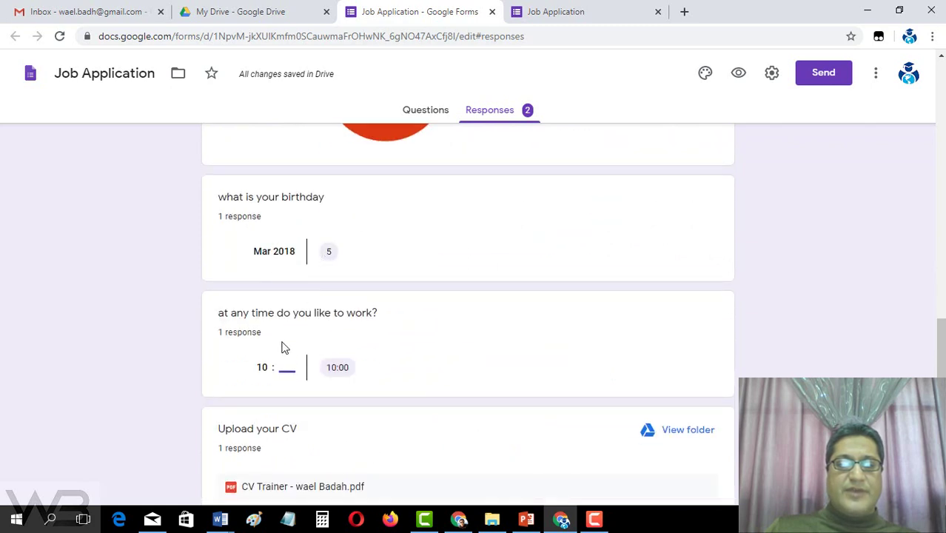
{"action": "scroll", "coordinate": [338, 366], "scroll_direction": "down", "scroll_amount": 1}
{"action": "scroll", "coordinate": [318, 311], "scroll_direction": "down", "scroll_amount": 1}
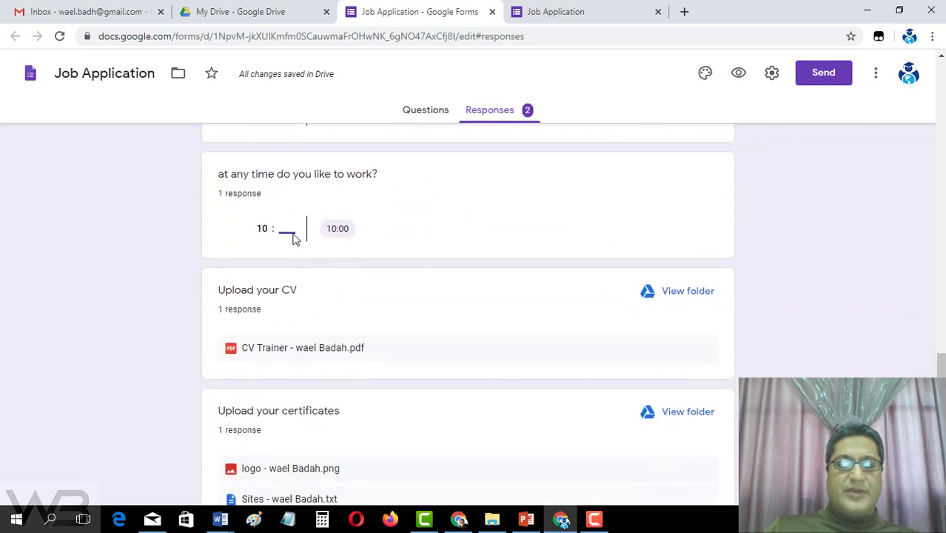
{"action": "scroll", "coordinate": [240, 321], "scroll_direction": "down", "scroll_amount": 2}
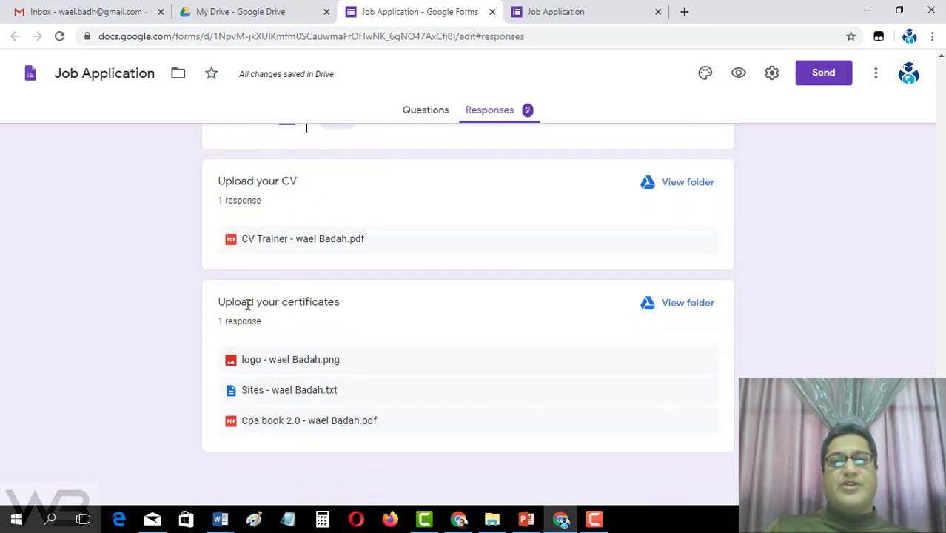
{"action": "scroll", "coordinate": [215, 314], "scroll_direction": "up", "scroll_amount": 5}
{"action": "scroll", "coordinate": [209, 311], "scroll_direction": "up", "scroll_amount": 5}
{"action": "scroll", "coordinate": [209, 311], "scroll_direction": "up", "scroll_amount": 3}
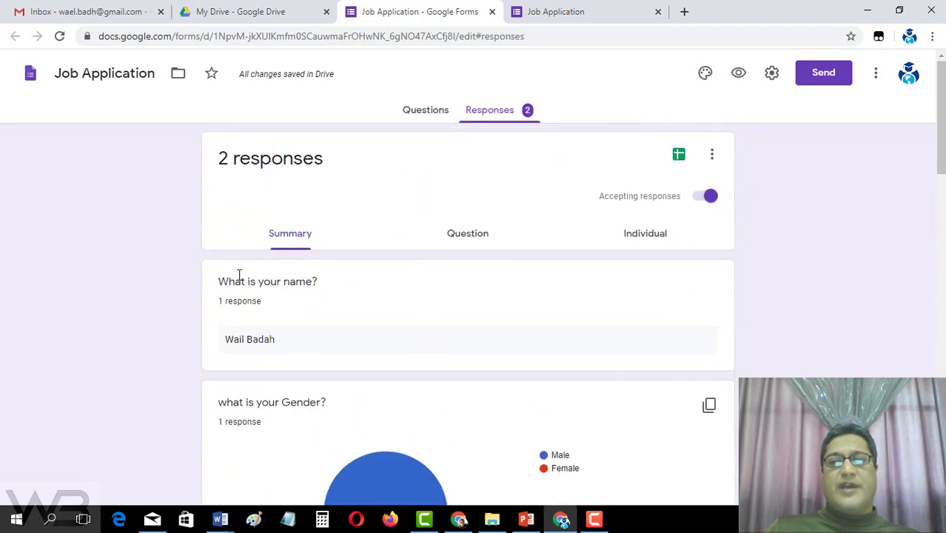